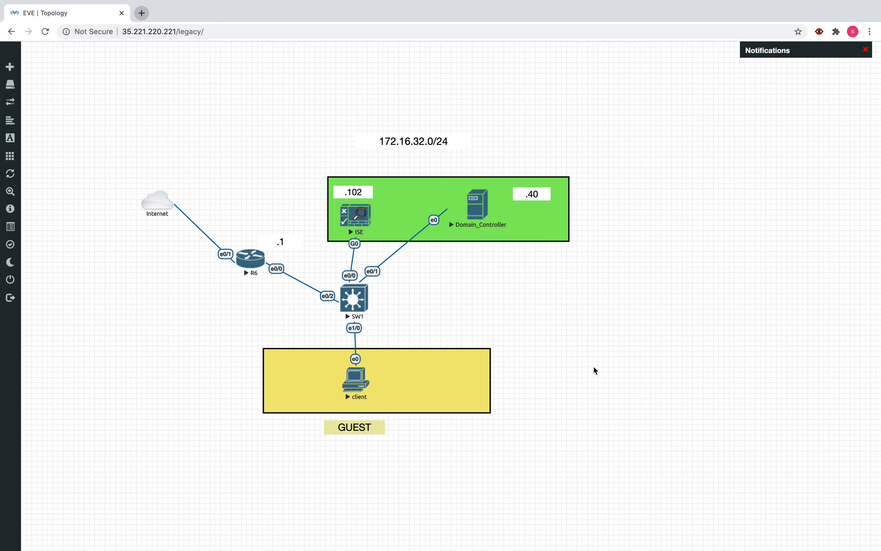
Switch to the Cisco ISE admin console and open the Guest Access work center overview.
{"action": "key", "text": "ctrl+Up"}
{"action": "left_click", "coordinate": [578, 39]}
{"action": "mouse_move", "coordinate": [400, 50]}
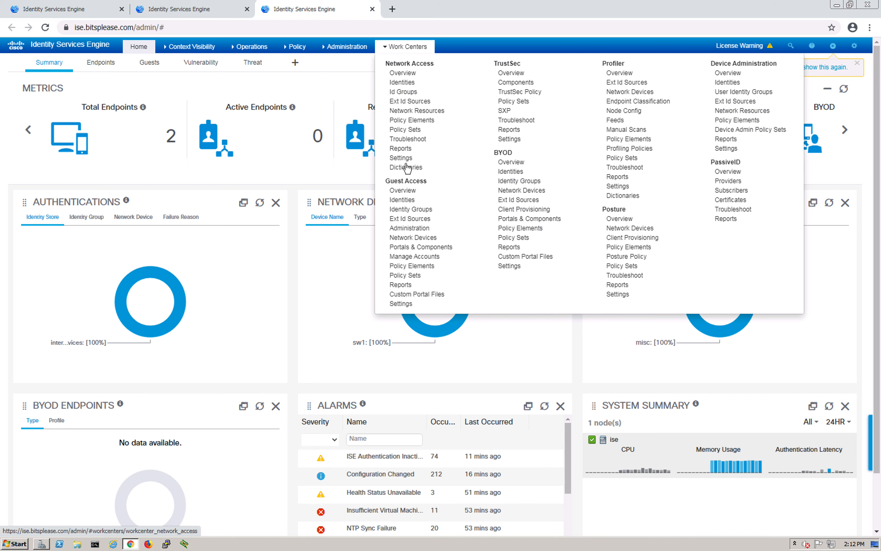
{"action": "left_click", "coordinate": [405, 192]}
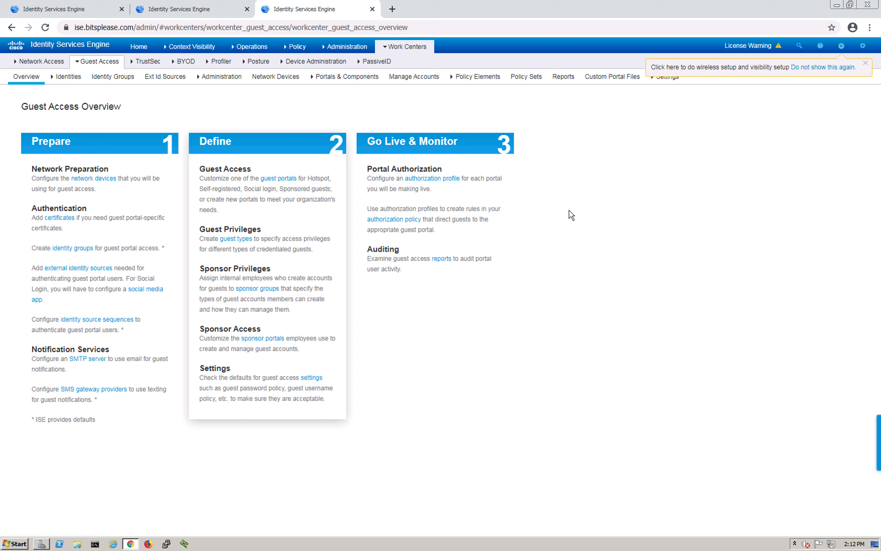
{"action": "left_click", "coordinate": [554, 180]}
Dismiss the wireless setup notice and run an immediate purge of expired guest accounts from the Guest Access settings.
{"action": "left_click", "coordinate": [867, 65]}
{"action": "left_click", "coordinate": [667, 78]}
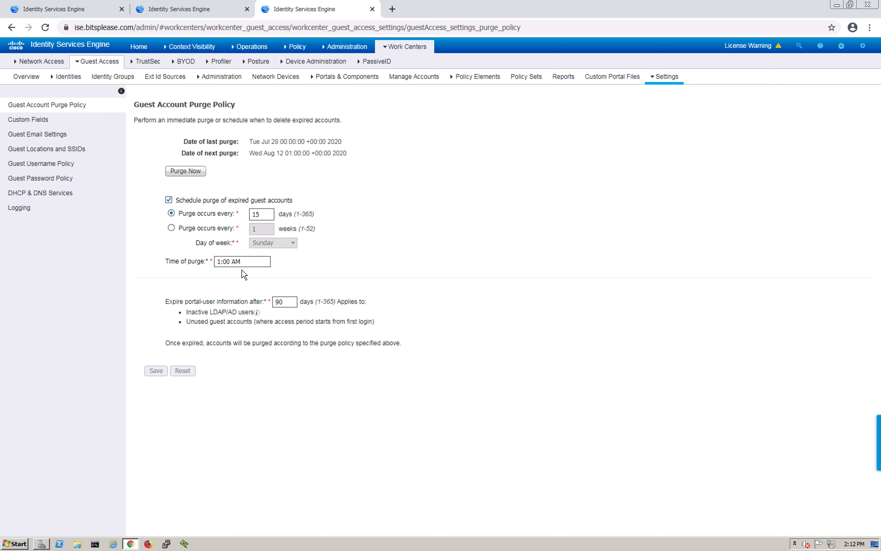
{"action": "left_click", "coordinate": [188, 172]}
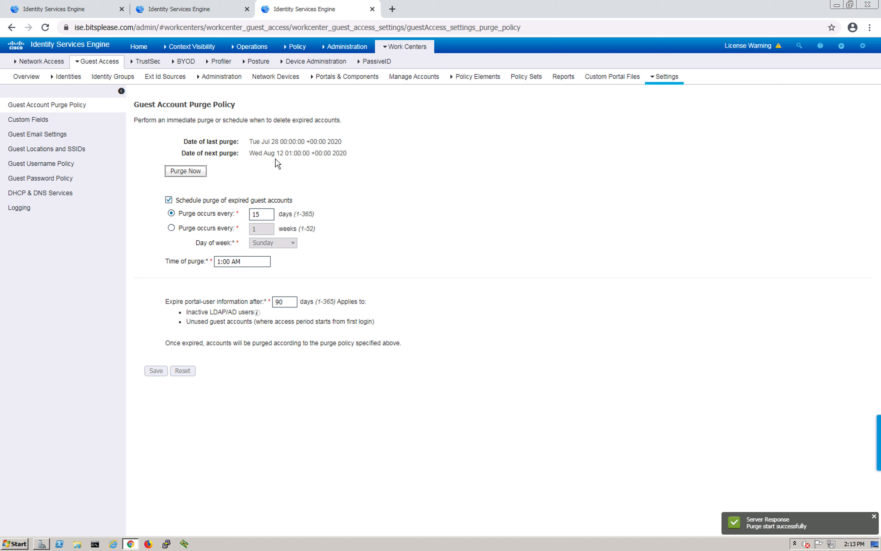
Review the guest Custom Fields and Guest Email Settings pages.
{"action": "left_click", "coordinate": [44, 125]}
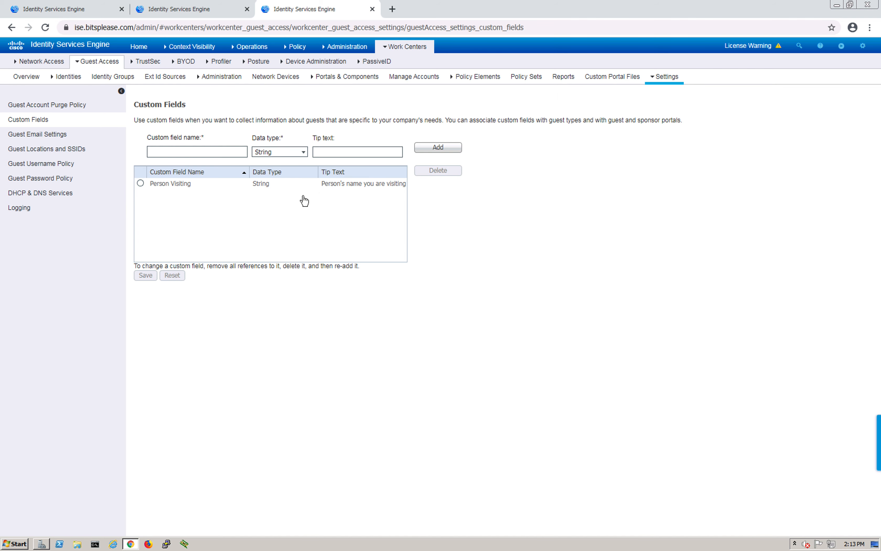
{"action": "left_click", "coordinate": [581, 307]}
{"action": "left_click", "coordinate": [46, 140]}
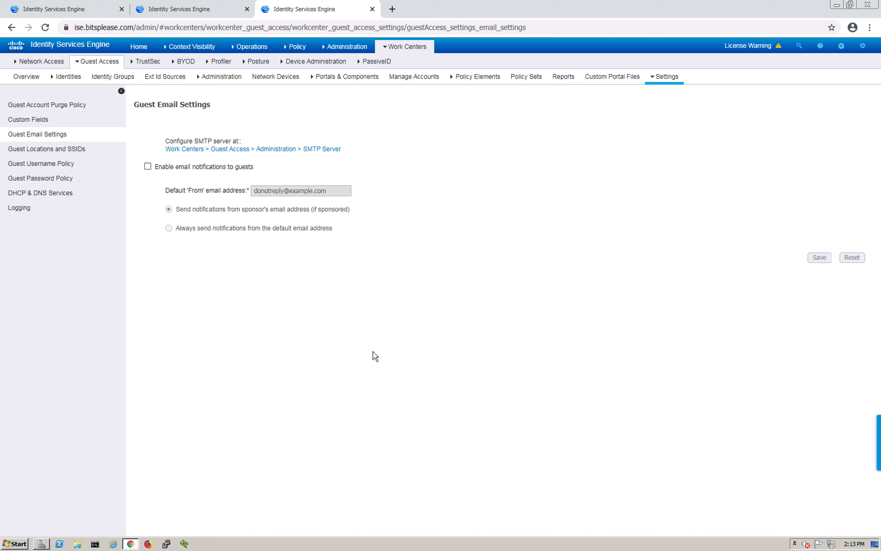
Review the Guest Locations and SSIDs settings, highlighting the note about making SSIDs available to sponsors.
{"action": "left_click", "coordinate": [60, 155]}
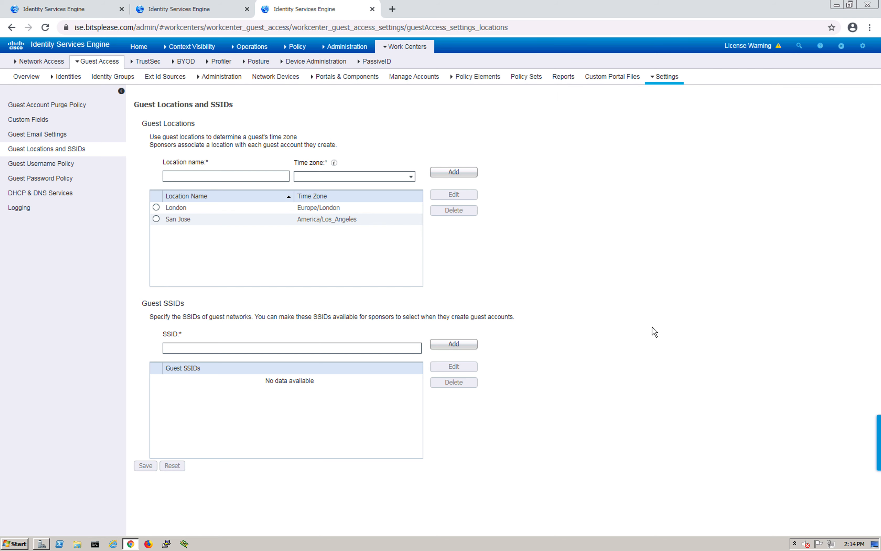
{"action": "left_click_drag", "start_coordinate": [274, 316], "coordinate": [510, 316]}
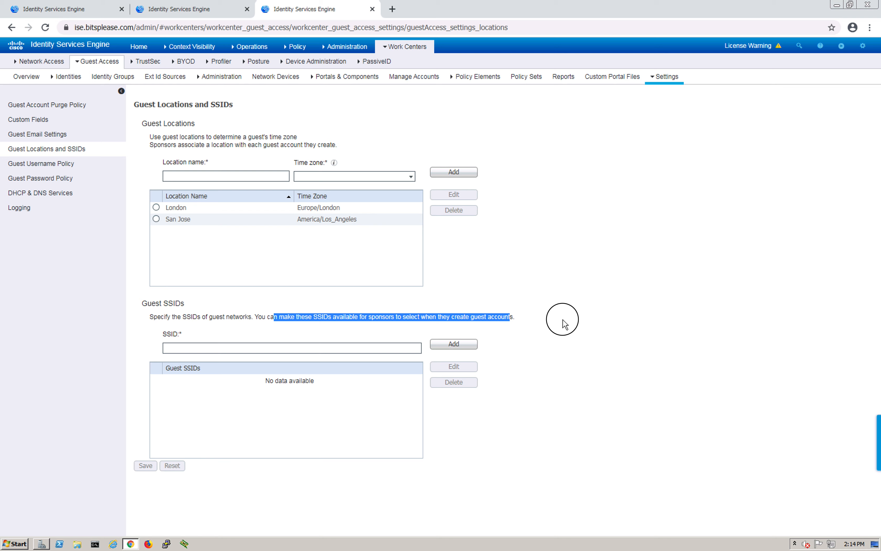
{"action": "left_click", "coordinate": [562, 320]}
{"action": "left_click_drag", "start_coordinate": [336, 316], "coordinate": [450, 316]}
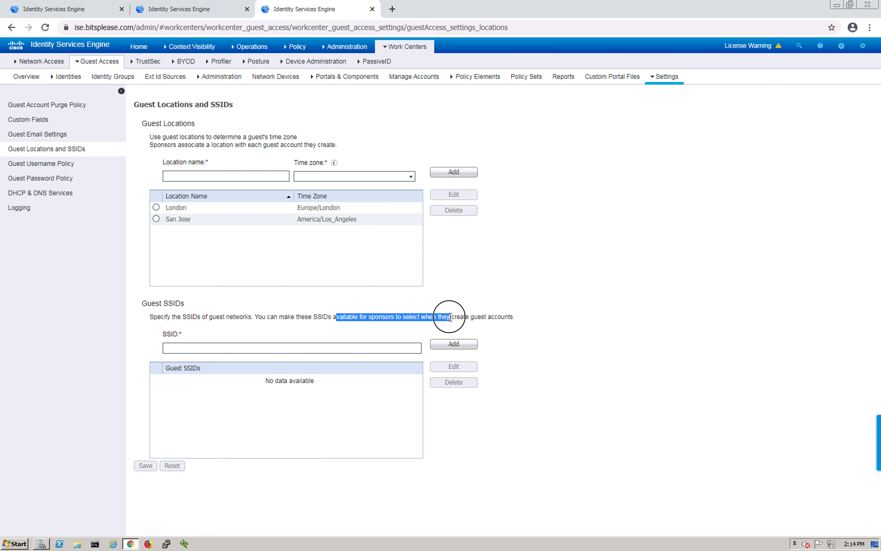
{"action": "left_click", "coordinate": [479, 318]}
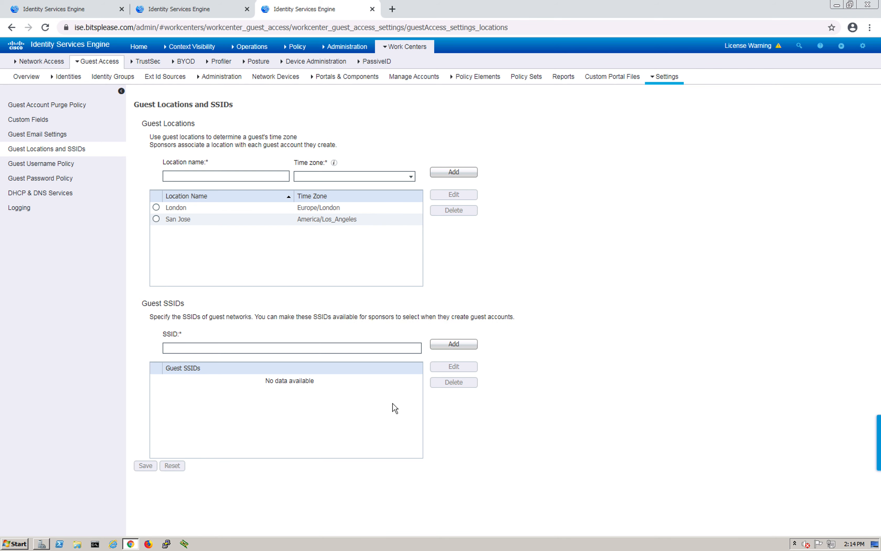
Review the Guest Username Policy and the Guest Password Policy.
{"action": "left_click", "coordinate": [70, 164]}
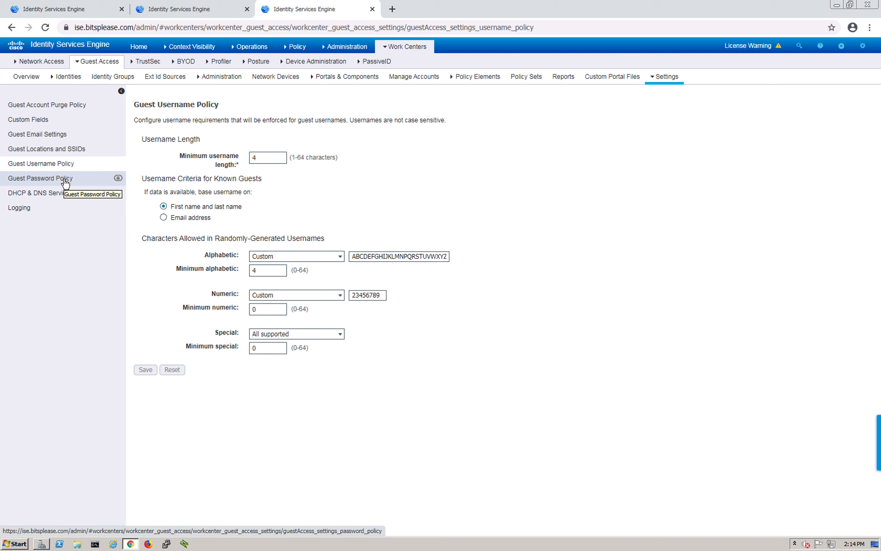
{"action": "left_click", "coordinate": [444, 209]}
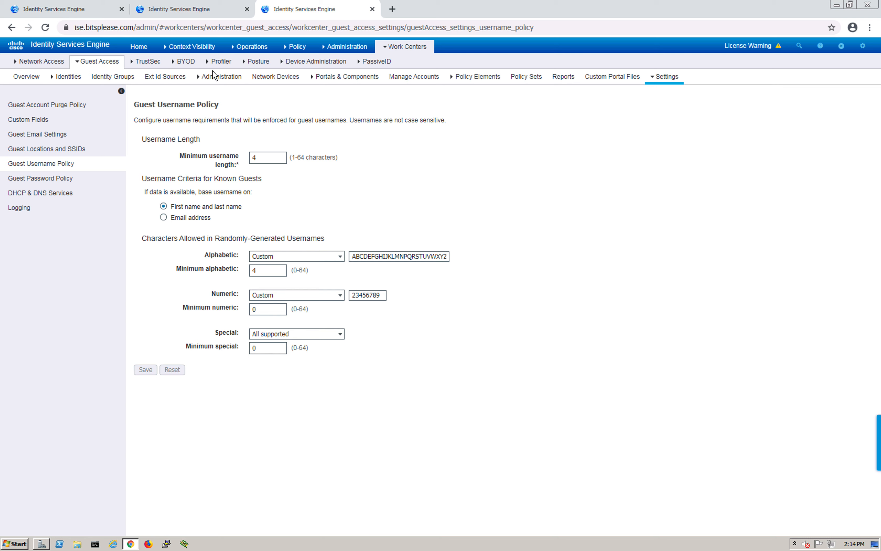
{"action": "left_click", "coordinate": [53, 181]}
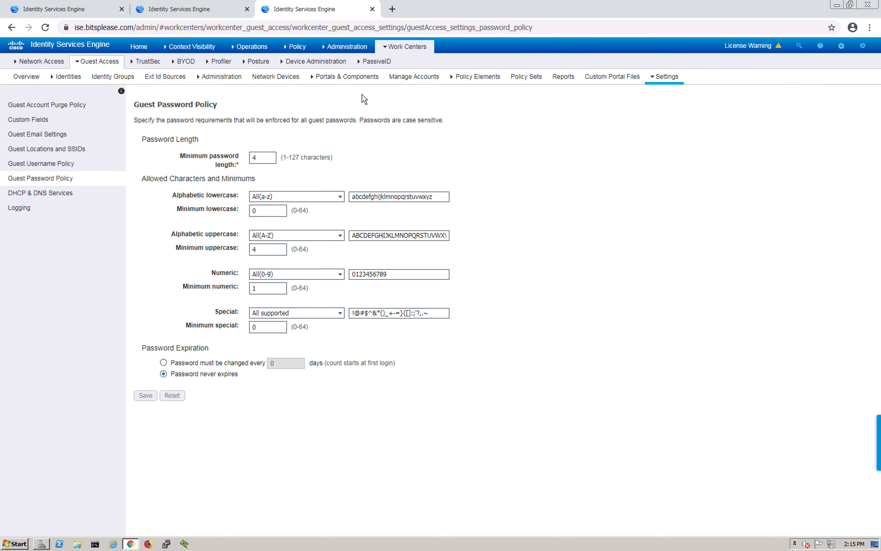
Open the ISE_ONLY downloadable ACL from the authorization results in the policy elements.
{"action": "left_click", "coordinate": [305, 46]}
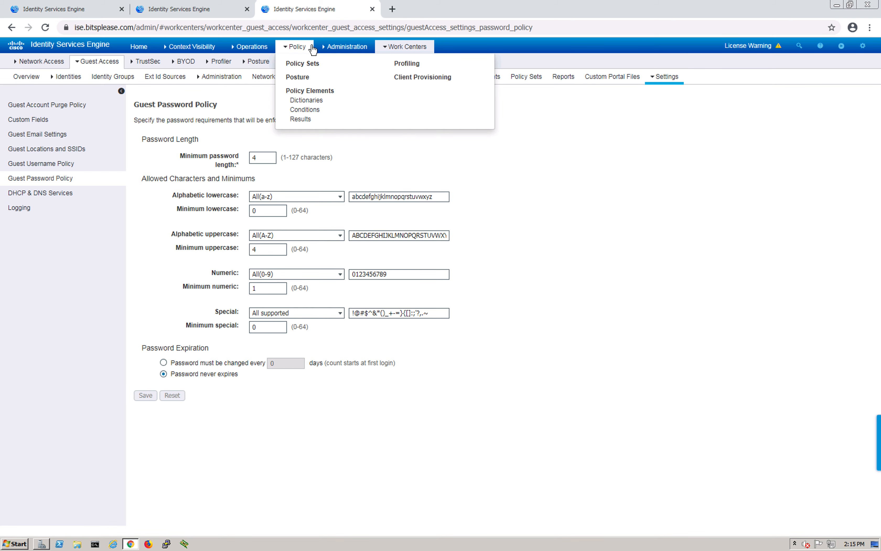
{"action": "left_click", "coordinate": [306, 119]}
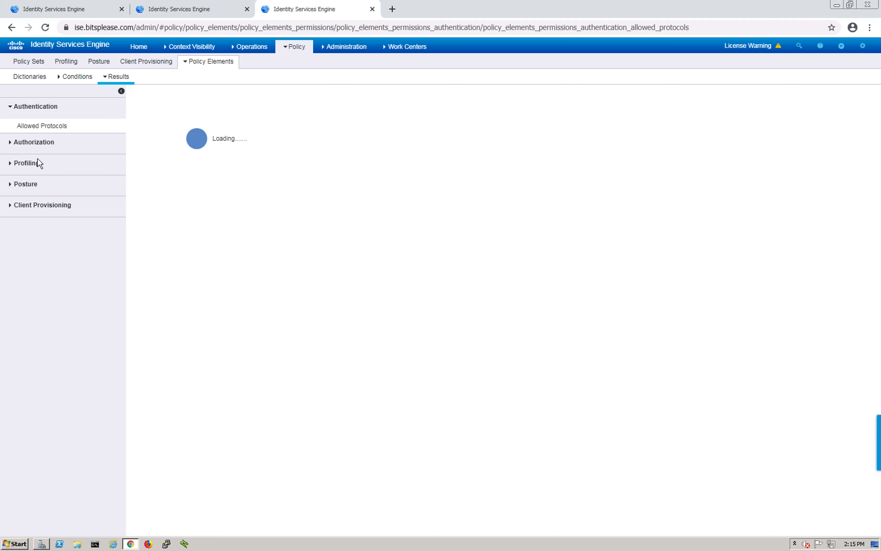
{"action": "left_click", "coordinate": [17, 144]}
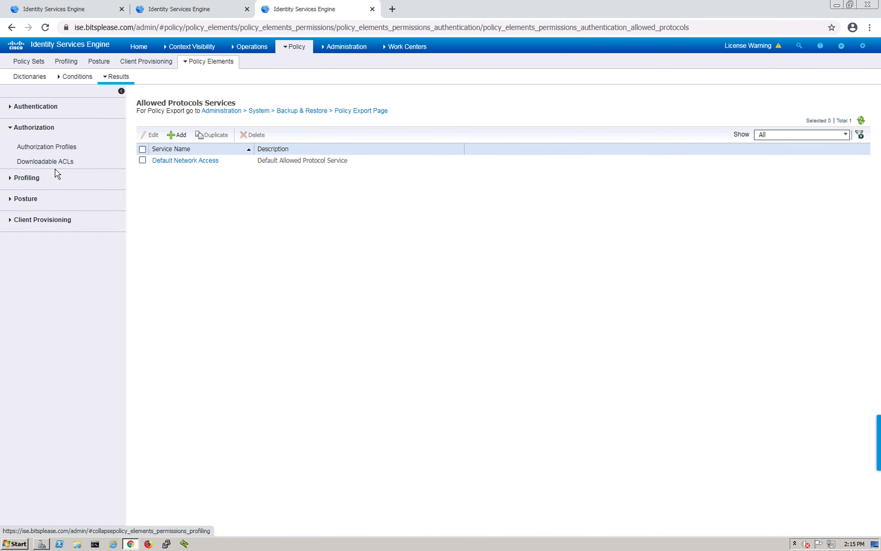
{"action": "left_click", "coordinate": [58, 164]}
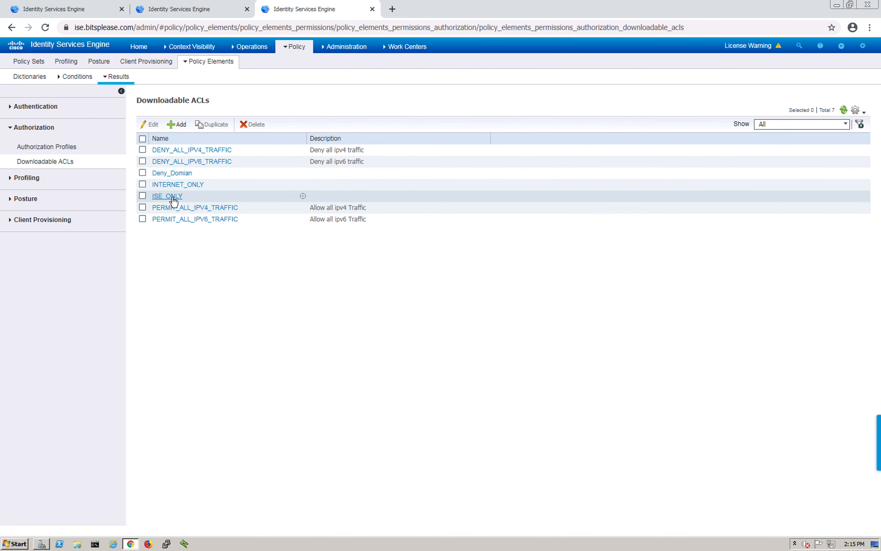
{"action": "left_click", "coordinate": [171, 198]}
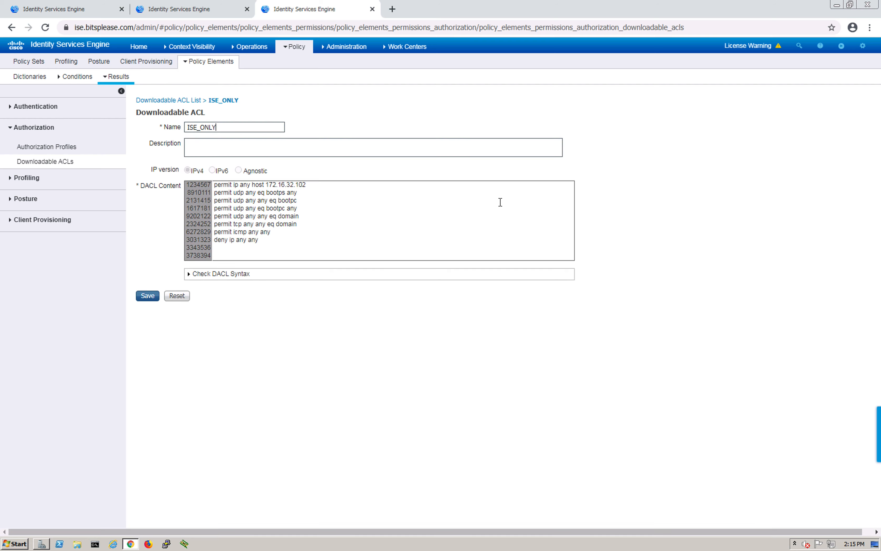
Examine the DACL content of ISE_ONLY, including its bootpc permit rule.
{"action": "left_click", "coordinate": [367, 304]}
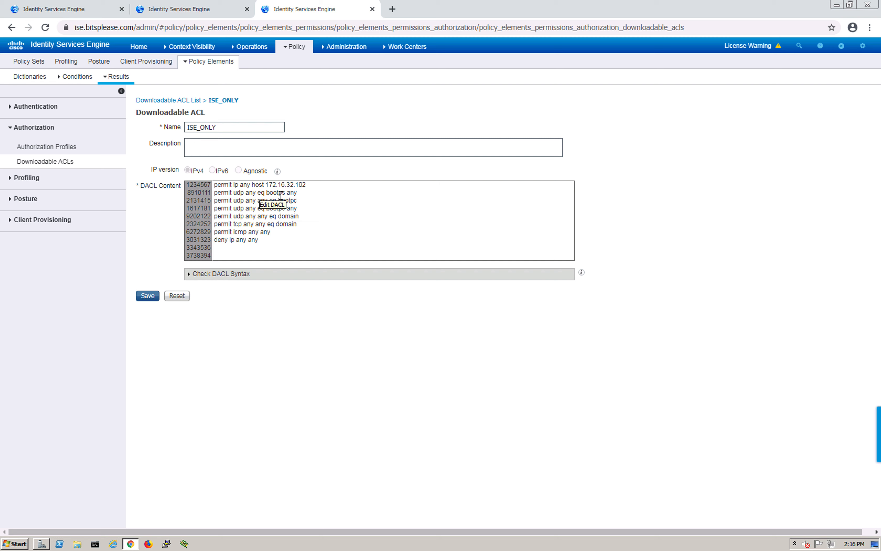
{"action": "left_click", "coordinate": [296, 200]}
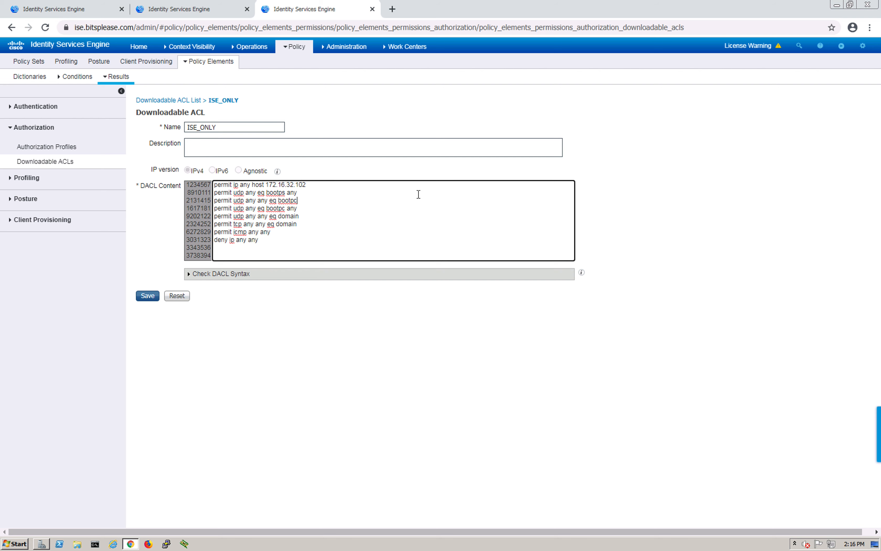
{"action": "left_click", "coordinate": [651, 228]}
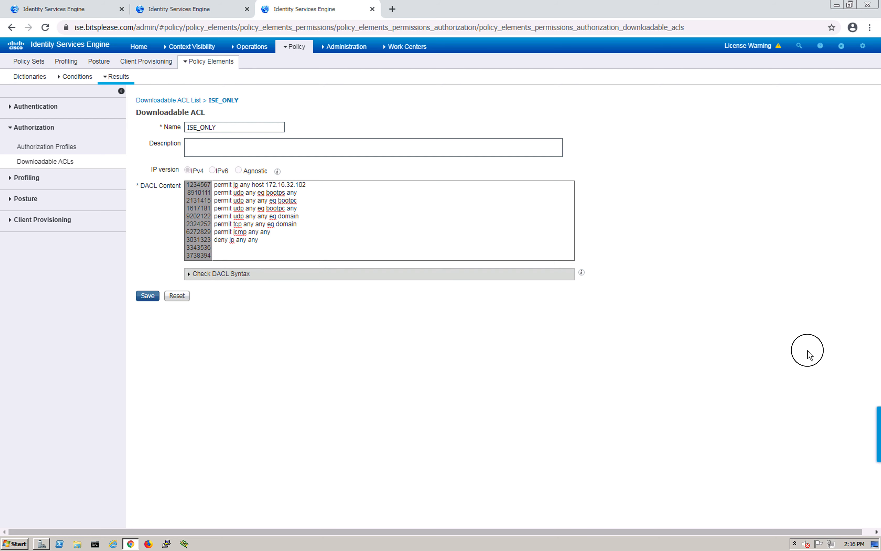
Return to the downloadable ACL list and open the INTERNET_ONLY ACL.
{"action": "left_click", "coordinate": [174, 100]}
{"action": "left_click", "coordinate": [543, 117]}
{"action": "left_click", "coordinate": [590, 117]}
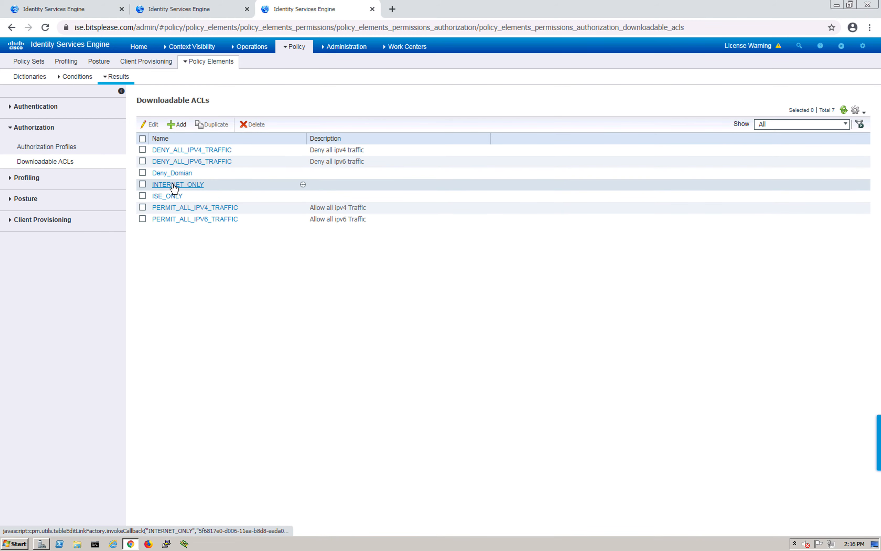
{"action": "left_click", "coordinate": [174, 185]}
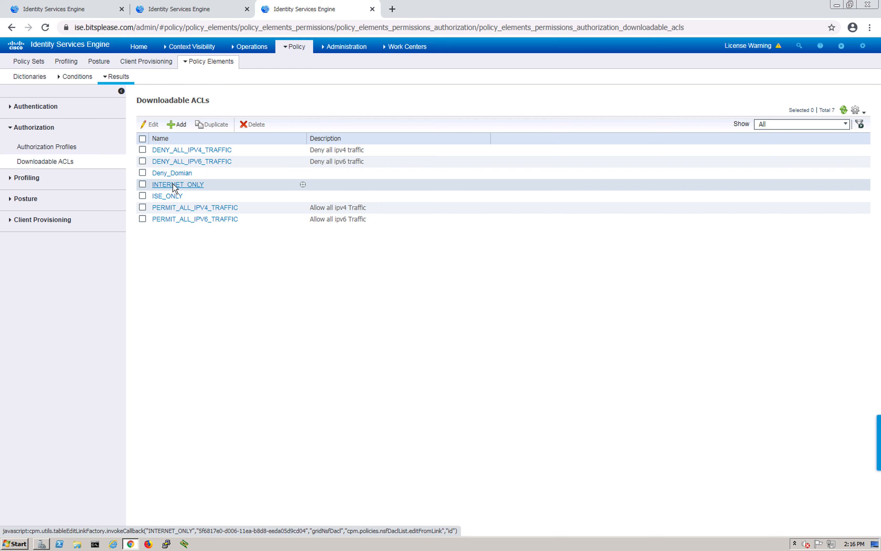
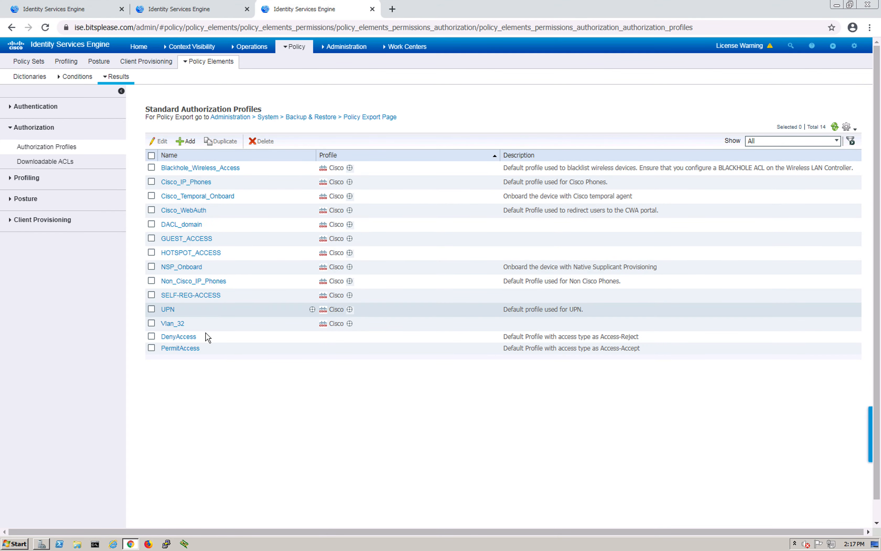
Open the HOTSPOT_ACCESS authorization profile and review its common tasks.
{"action": "left_click", "coordinate": [176, 254]}
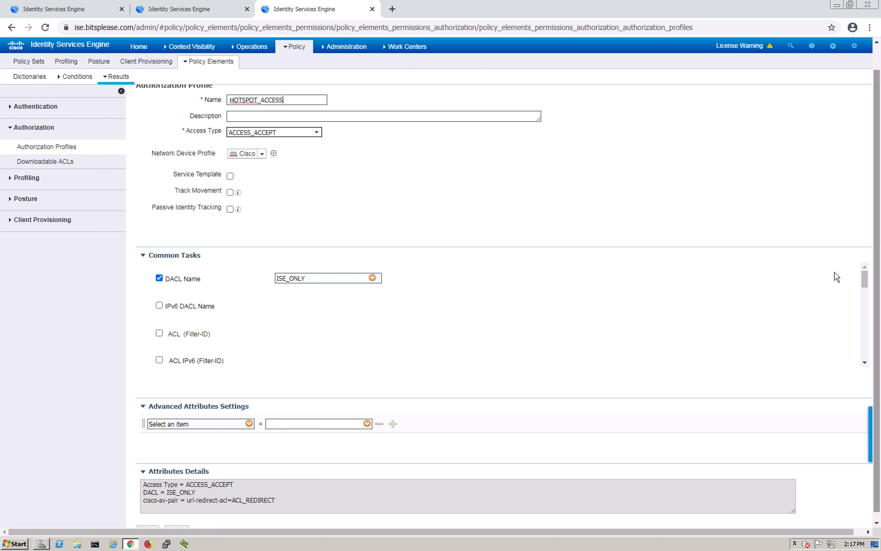
{"action": "left_click_drag", "start_coordinate": [865, 278], "coordinate": [852, 308]}
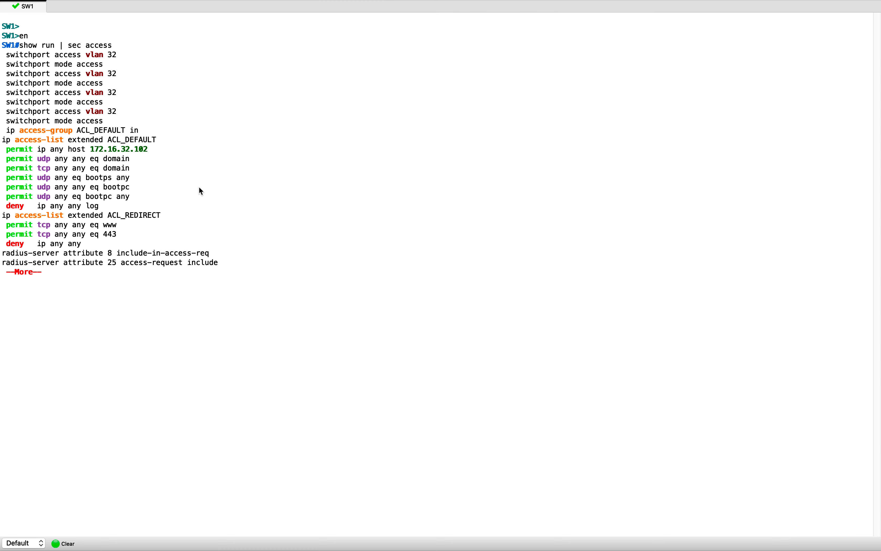
Highlight the ACL_REDIRECT access list in the access section of SW1's running configuration.
{"action": "left_click", "coordinate": [205, 186]}
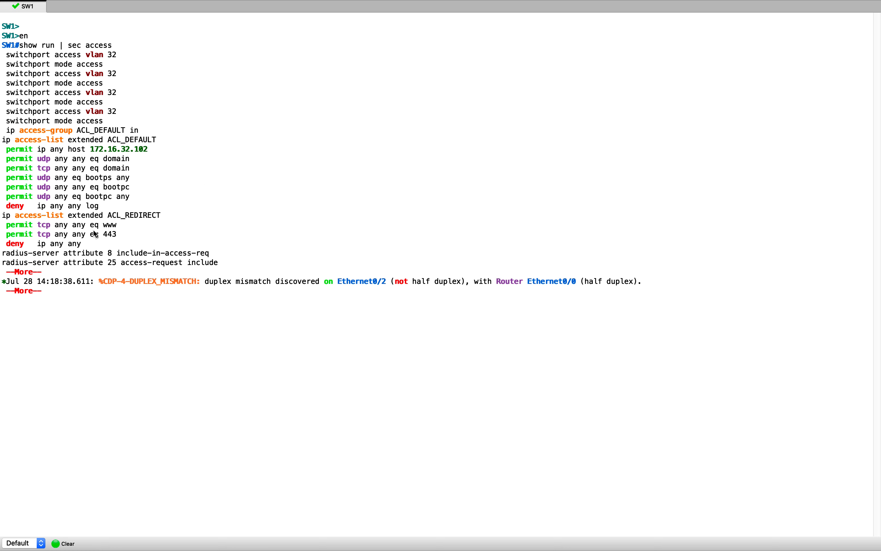
{"action": "left_click_drag", "start_coordinate": [9, 220], "coordinate": [81, 244]}
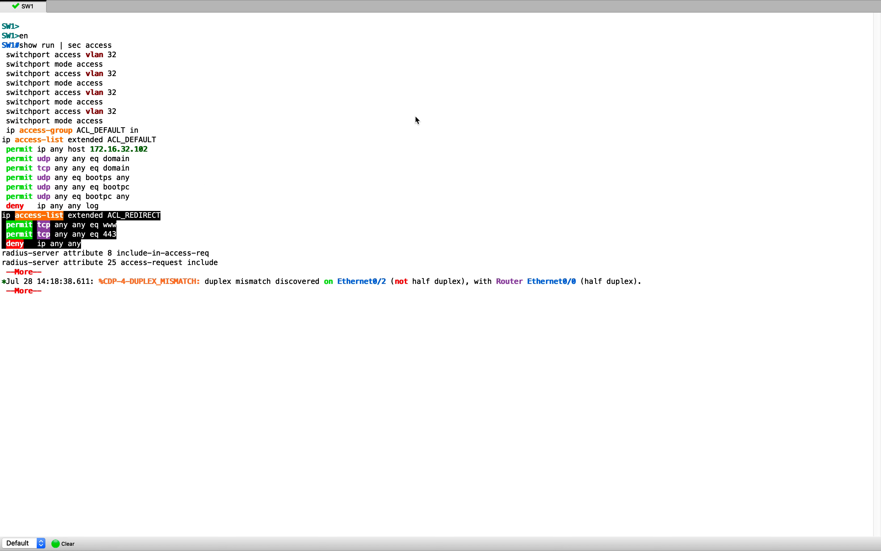
{"action": "key", "text": "super+Tab"}
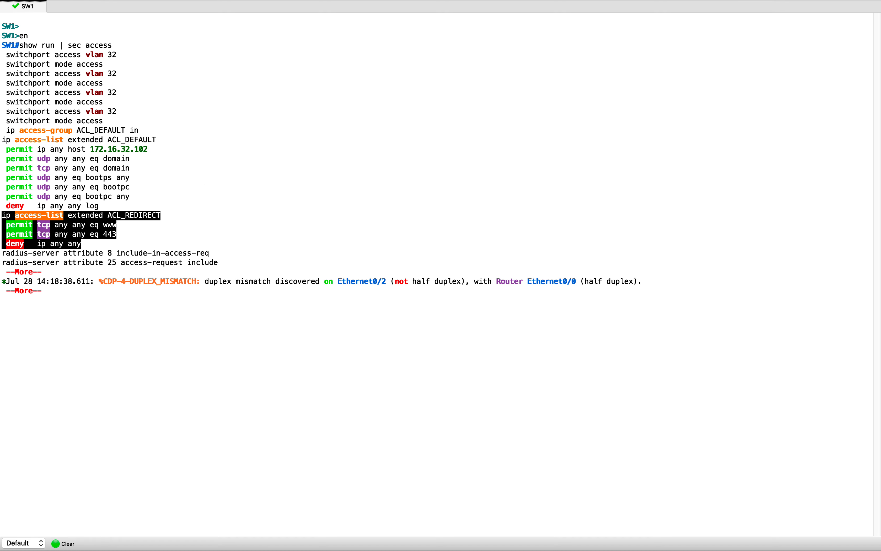
{"action": "left_click", "coordinate": [110, 237]}
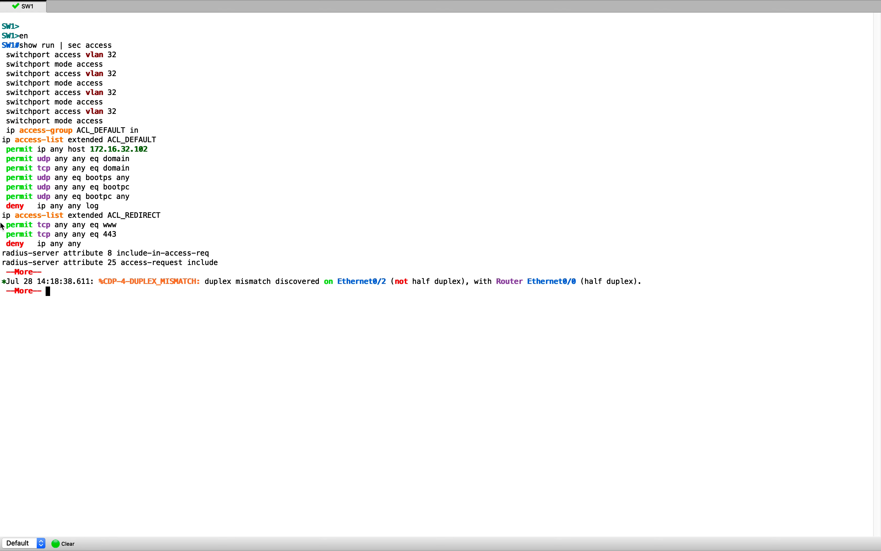
Quit the paged output and rerun "show run | sec access" on SW1 to list the complete access section.
{"action": "key", "text": "q"}
{"action": "key", "text": "Return"}
{"action": "key", "text": "Return"}
{"action": "key", "text": "Return"}
{"action": "key", "text": "Return"}
{"action": "key", "text": "Up"}
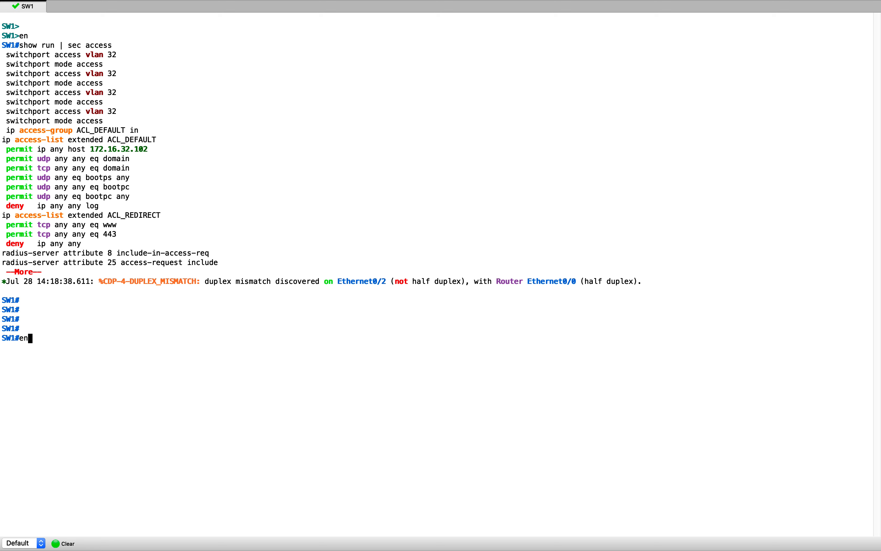
{"action": "key", "text": "Return"}
{"action": "key", "text": "q"}
{"action": "key", "text": "Return"}
{"action": "key", "text": "Return"}
{"action": "key", "text": "Return"}
{"action": "key", "text": "Return"}
{"action": "key", "text": "Return"}
{"action": "key", "text": "Return"}
{"action": "key", "text": "Return"}
{"action": "key", "text": "Return"}
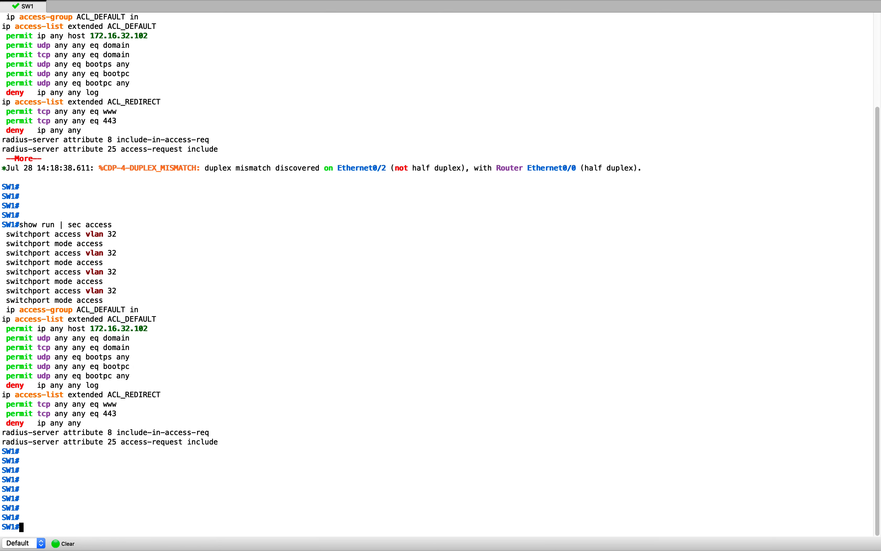
Examine the ACL_REDIRECT access list in the new output, highlighting its TCP permit rules for www and 443.
{"action": "left_click_drag", "start_coordinate": [4, 393], "coordinate": [114, 427]}
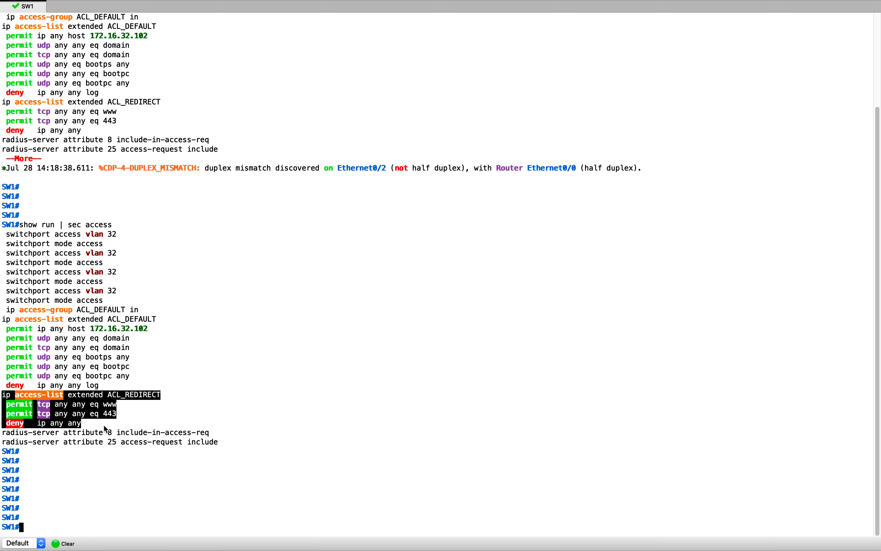
{"action": "left_click", "coordinate": [18, 411]}
{"action": "left_click_drag", "start_coordinate": [3, 404], "coordinate": [132, 414]}
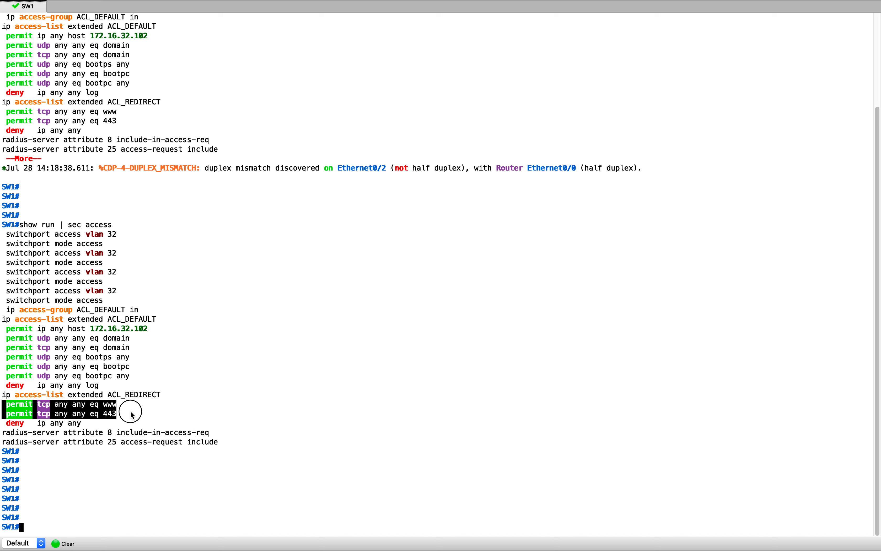
{"action": "left_click", "coordinate": [132, 414]}
{"action": "left_click_drag", "start_coordinate": [8, 405], "coordinate": [124, 419]}
{"action": "left_click", "coordinate": [124, 417]}
{"action": "left_click_drag", "start_coordinate": [6, 397], "coordinate": [166, 425]}
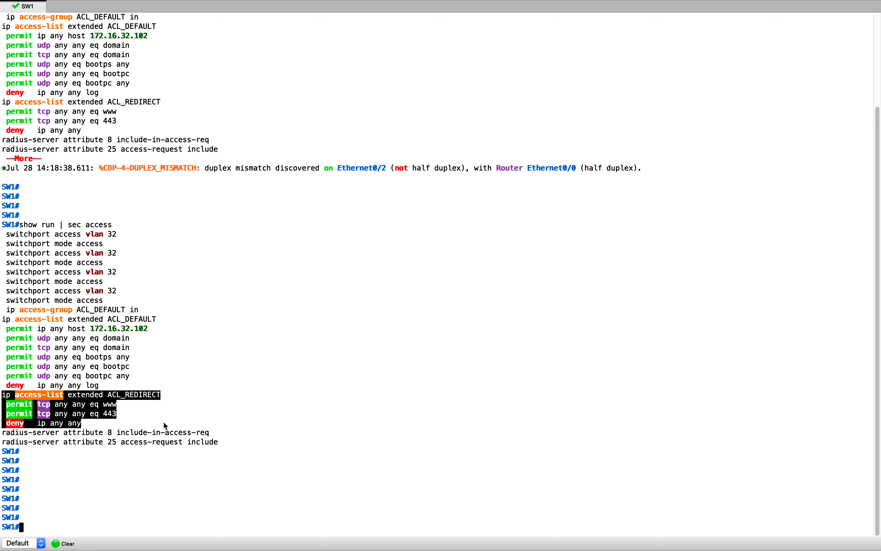
Examine ACL_REDIRECT on SW1, highlighting its www and 443 permit rules and the complete access list.
{"action": "left_click", "coordinate": [159, 423]}
{"action": "mouse_move", "coordinate": [1, 405]}
{"action": "mouse_move", "coordinate": [26, 413]}
{"action": "left_mouse_down"}
{"action": "mouse_move", "coordinate": [90, 414]}
{"action": "mouse_move", "coordinate": [26, 414]}
{"action": "left_mouse_up"}
{"action": "left_click", "coordinate": [99, 403]}
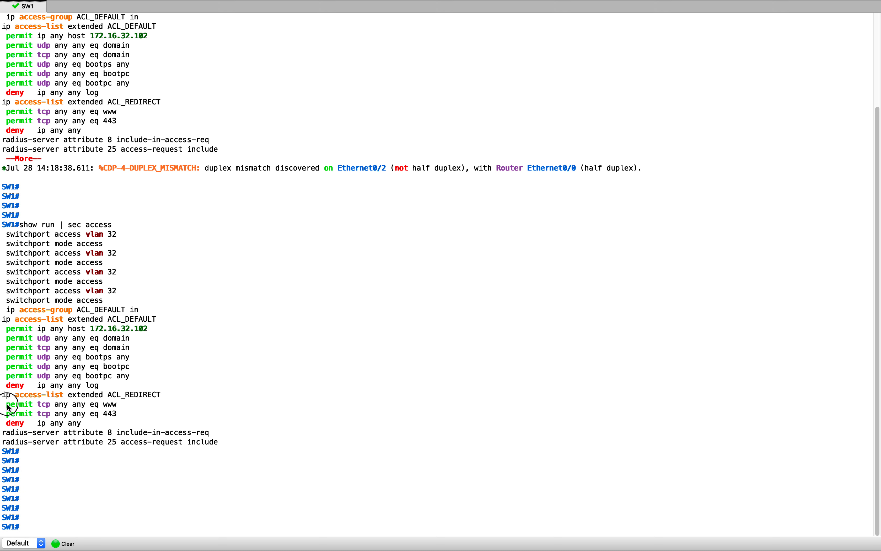
{"action": "left_click_drag", "start_coordinate": [7, 405], "coordinate": [118, 413]}
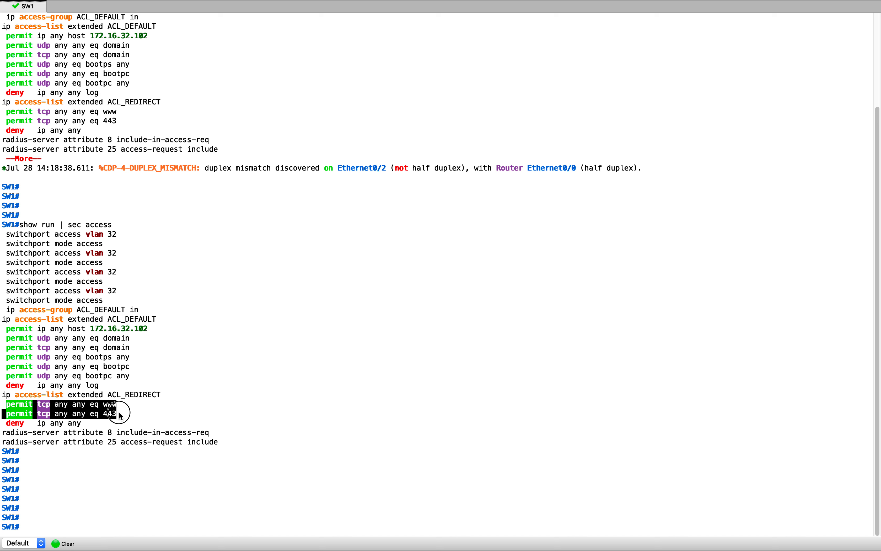
{"action": "left_click", "coordinate": [144, 423]}
{"action": "left_click_drag", "start_coordinate": [6, 405], "coordinate": [121, 419]}
{"action": "left_click_drag", "start_coordinate": [3, 424], "coordinate": [3, 394]}
{"action": "left_click", "coordinate": [180, 427]}
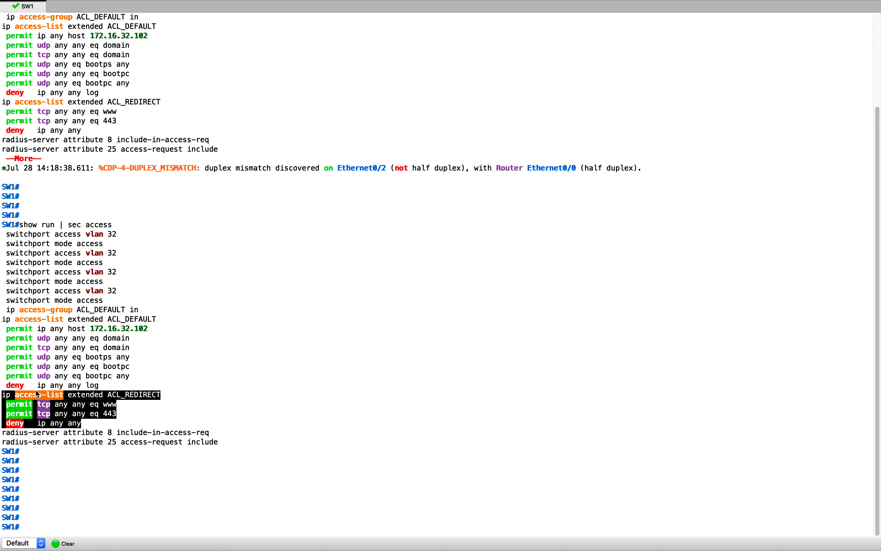
{"action": "left_click", "coordinate": [223, 363]}
Switch to the Identity Services Engine browser window and view the web redirection types available in the HOTSPOT_ACCESS profile, keeping Hot Spot.
{"action": "key", "text": "ctrl+Up"}
{"action": "left_click", "coordinate": [625, 39]}
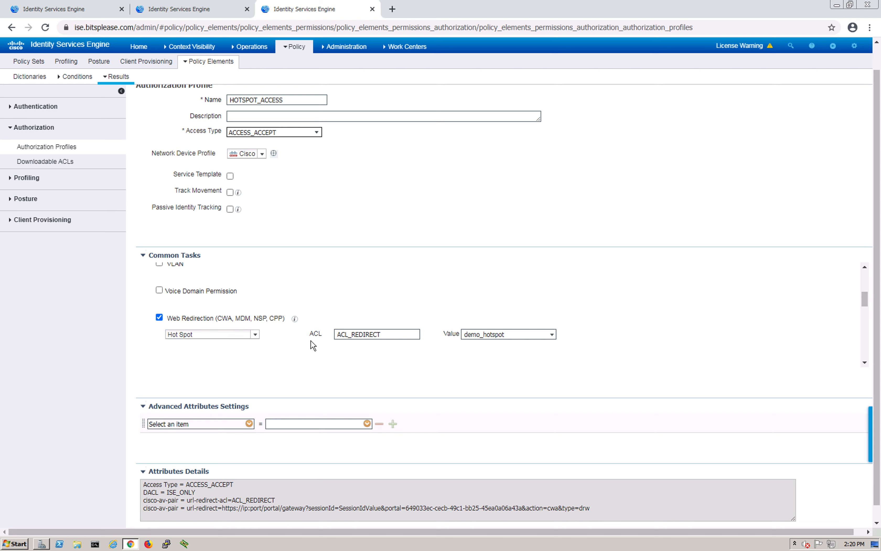
{"action": "left_click", "coordinate": [254, 334]}
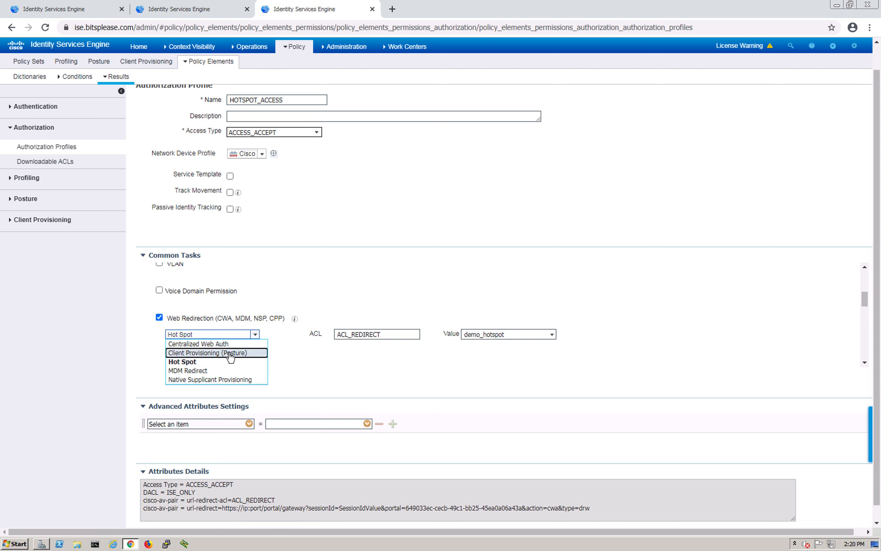
{"action": "left_click", "coordinate": [316, 361]}
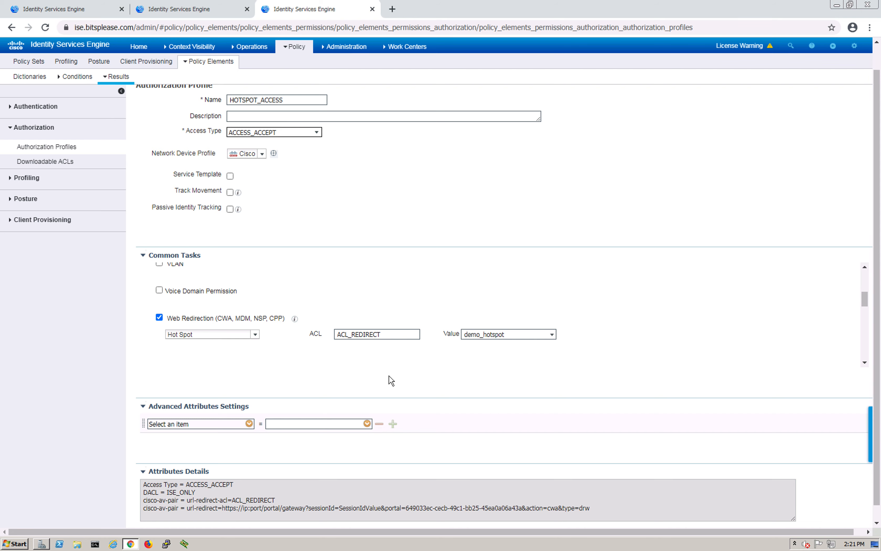
Open the Wired policy set, discarding unsaved profile changes, and expand its authentication policy.
{"action": "scroll", "coordinate": [211, 243], "scroll_direction": "up", "scroll_amount": 2}
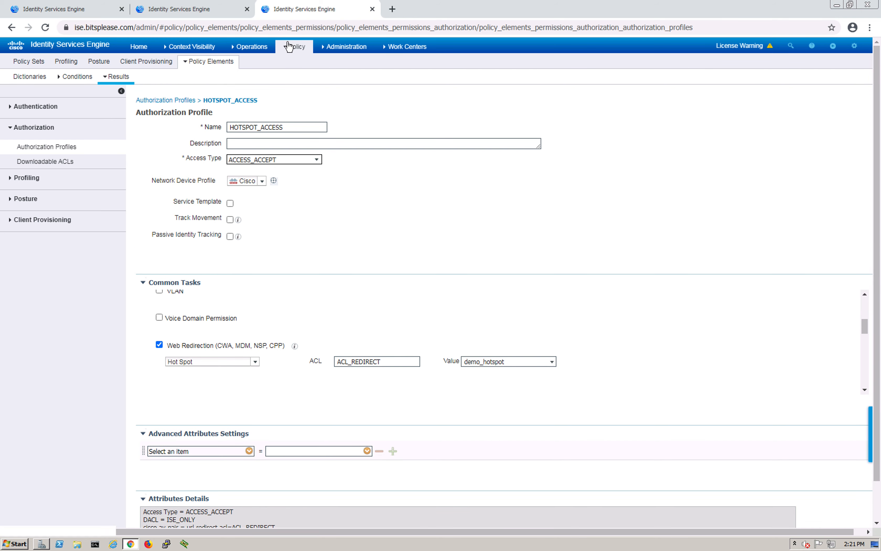
{"action": "mouse_move", "coordinate": [290, 50]}
{"action": "left_click", "coordinate": [306, 64]}
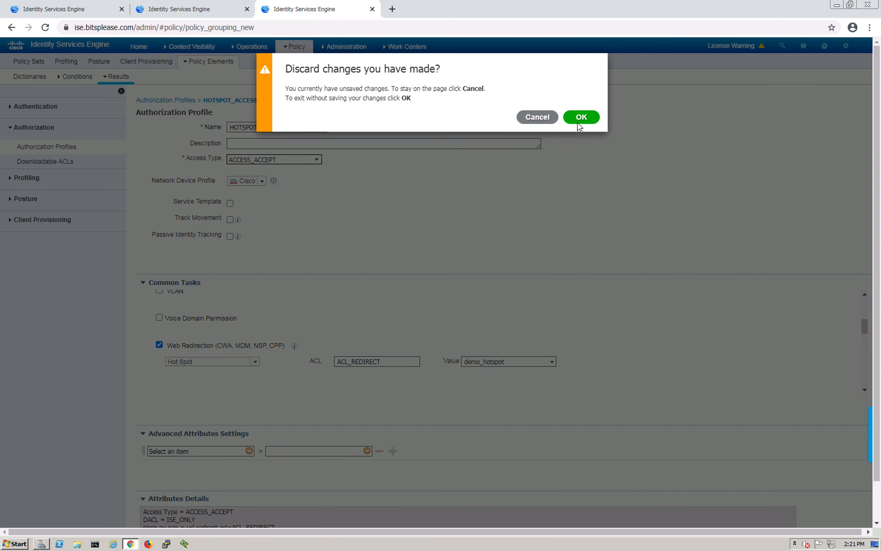
{"action": "left_click", "coordinate": [581, 117]}
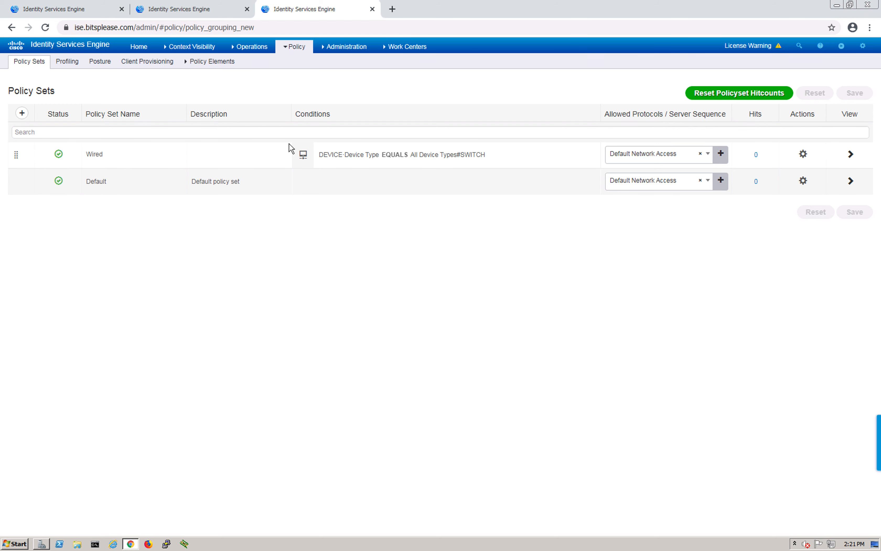
{"action": "left_click", "coordinate": [852, 159]}
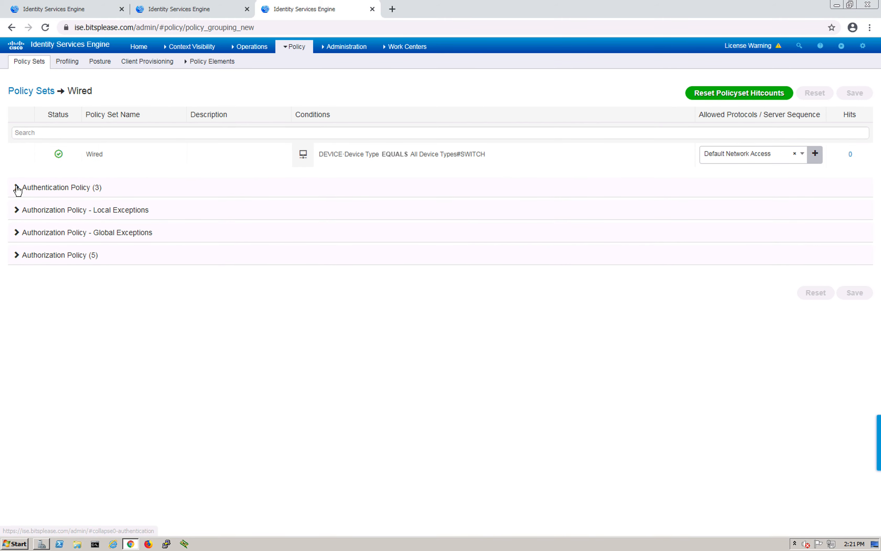
{"action": "left_click", "coordinate": [17, 187]}
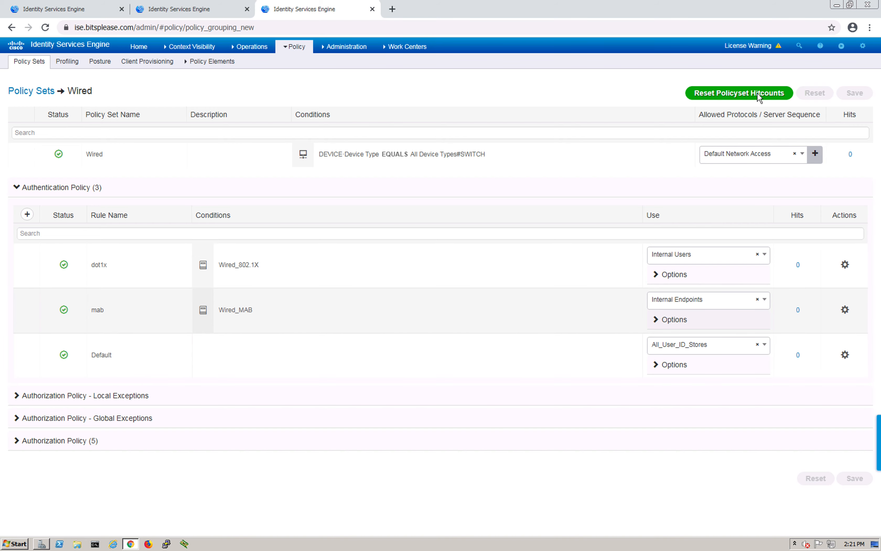
Move the mab authentication rule above dot1x and expand the failure-handling options of both rules.
{"action": "left_click_drag", "start_coordinate": [20, 311], "coordinate": [18, 261]}
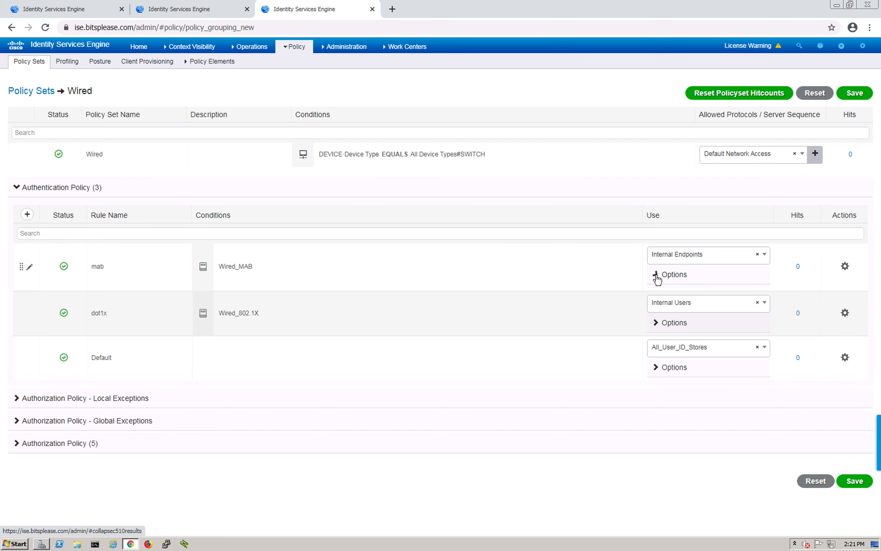
{"action": "left_click", "coordinate": [657, 278]}
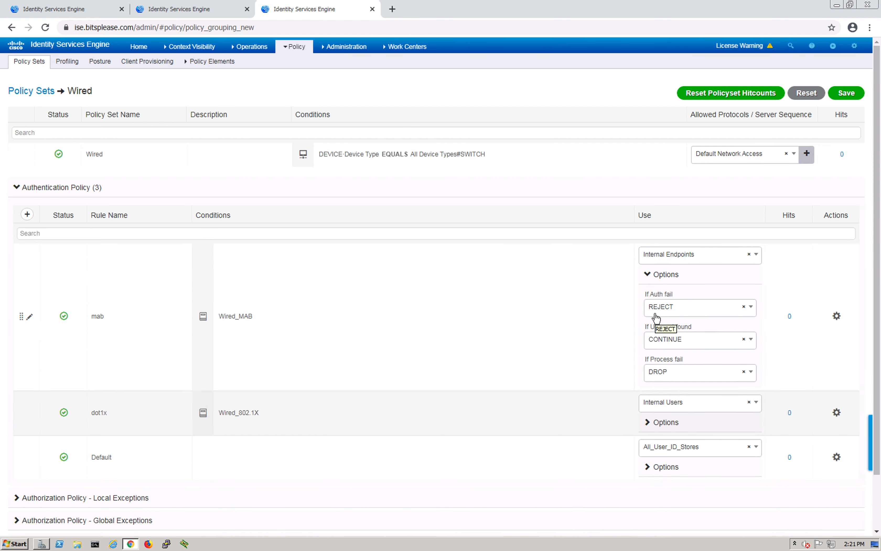
{"action": "mouse_move", "coordinate": [572, 311]}
{"action": "mouse_move", "coordinate": [309, 332]}
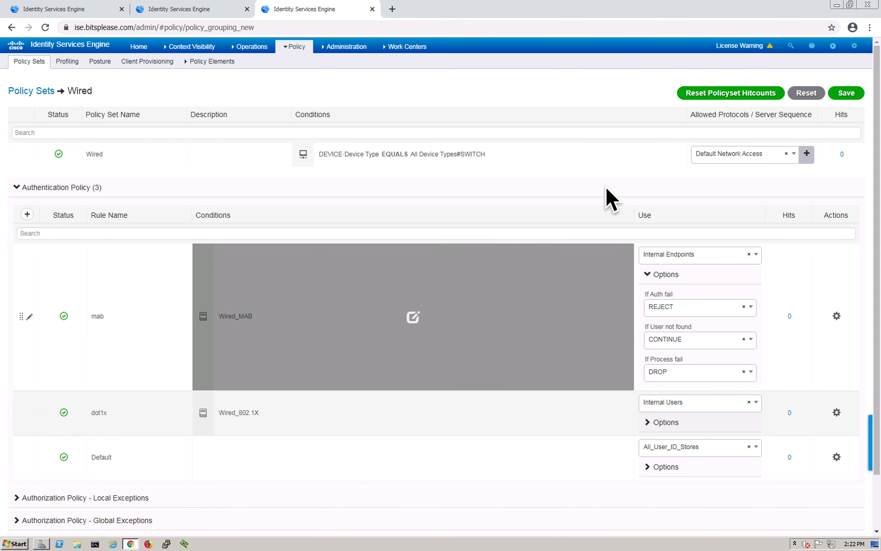
{"action": "mouse_move", "coordinate": [491, 254]}
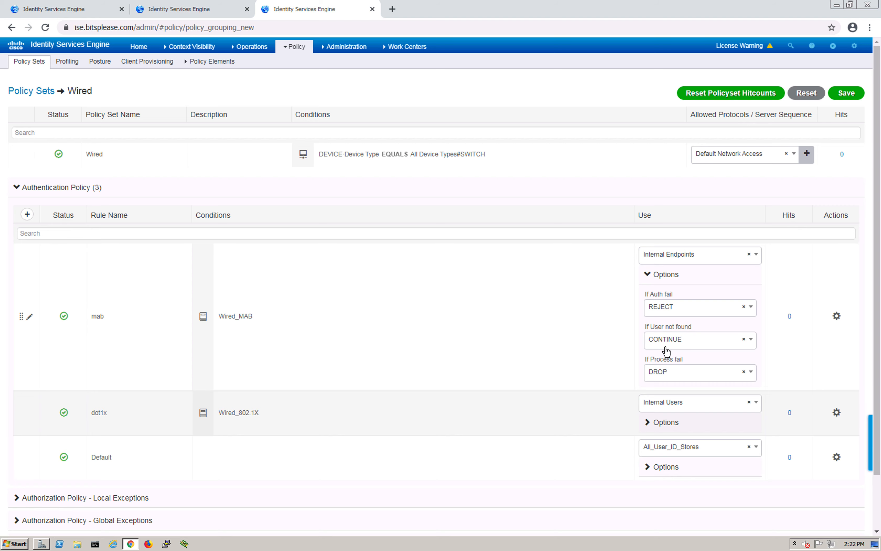
{"action": "mouse_move", "coordinate": [268, 383]}
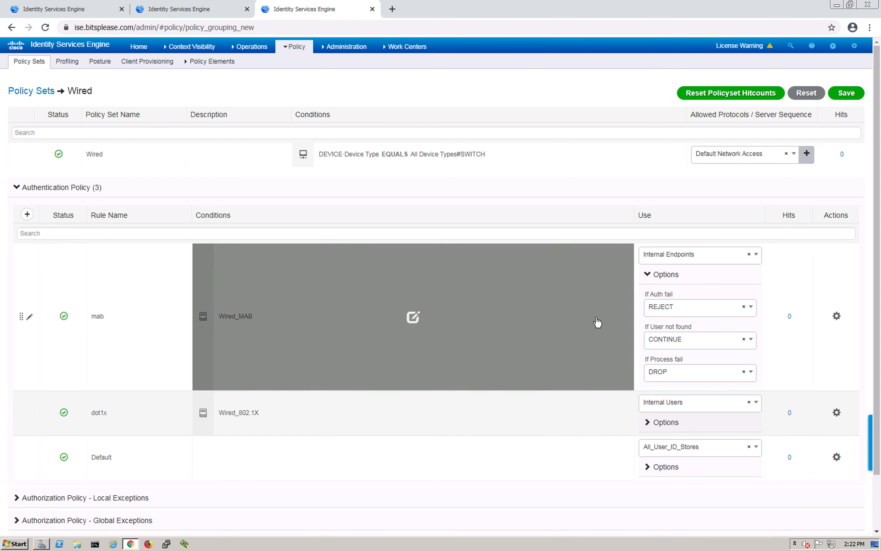
{"action": "left_click", "coordinate": [651, 424]}
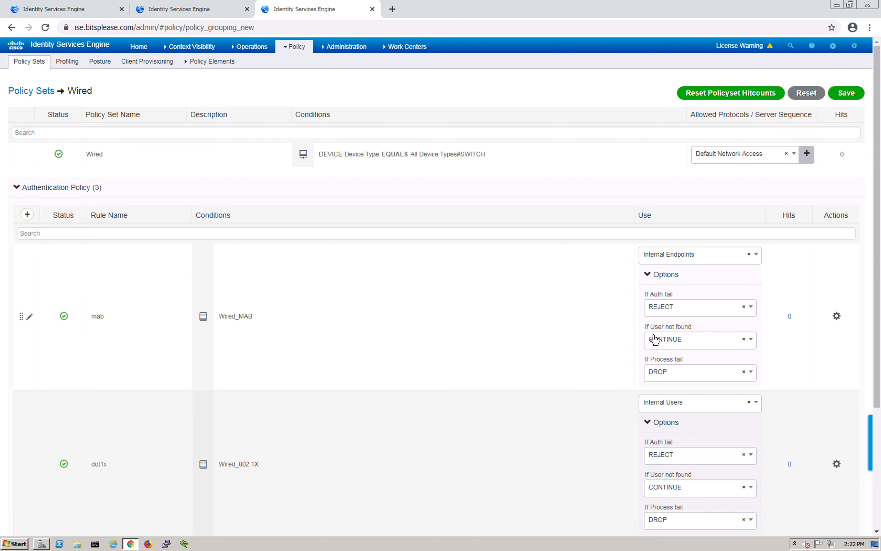
{"action": "scroll", "coordinate": [515, 346], "scroll_direction": "down", "scroll_amount": 5}
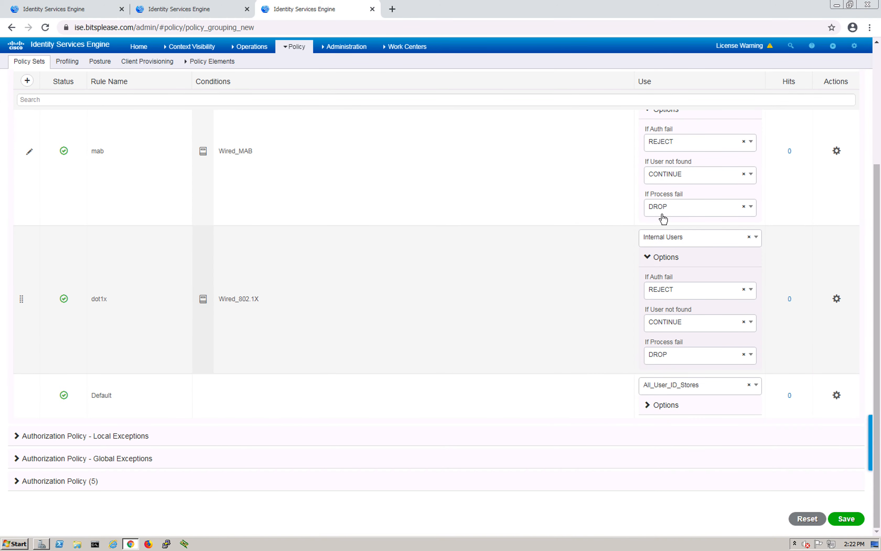
Expand the Wired set's authorization policy and examine the Hotspot_Access and Guest_Access rules, including their conditions and profiles.
{"action": "left_click", "coordinate": [18, 480]}
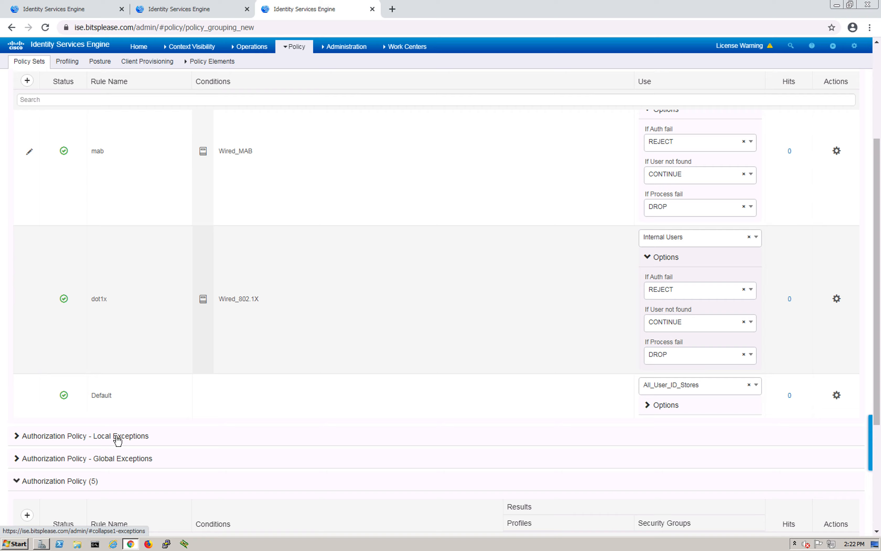
{"action": "scroll", "coordinate": [117, 440], "scroll_direction": "down", "scroll_amount": 6}
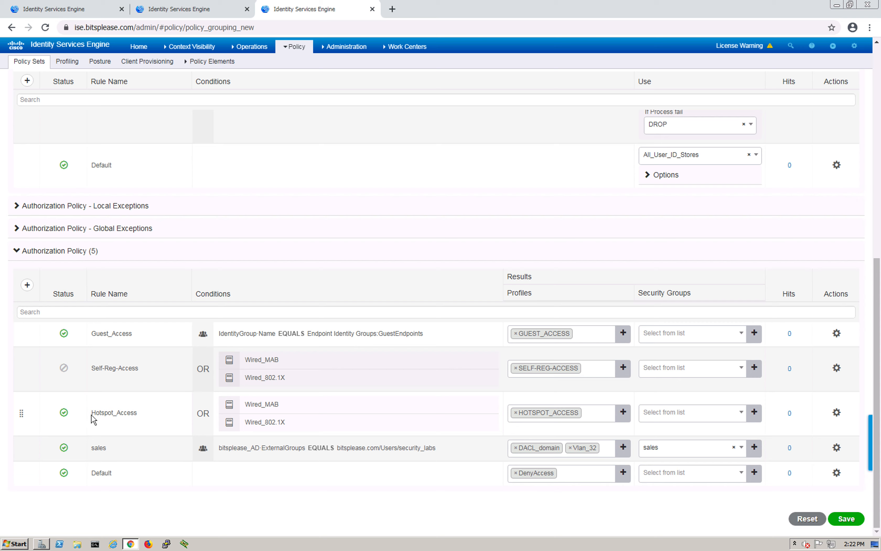
{"action": "left_click_drag", "start_coordinate": [93, 416], "coordinate": [144, 417]}
{"action": "left_click_drag", "start_coordinate": [167, 332], "coordinate": [96, 333]}
{"action": "left_click", "coordinate": [367, 335]}
{"action": "left_click", "coordinate": [430, 515]}
Open the Guest Access portals and components page, discarding the unsaved policy set changes, and review the list of guest portals.
{"action": "left_click", "coordinate": [267, 45]}
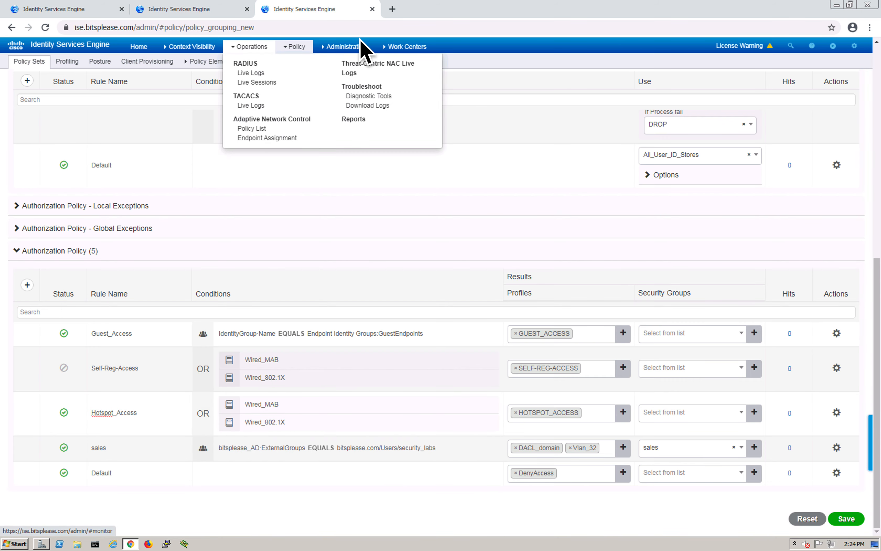
{"action": "mouse_move", "coordinate": [405, 52]}
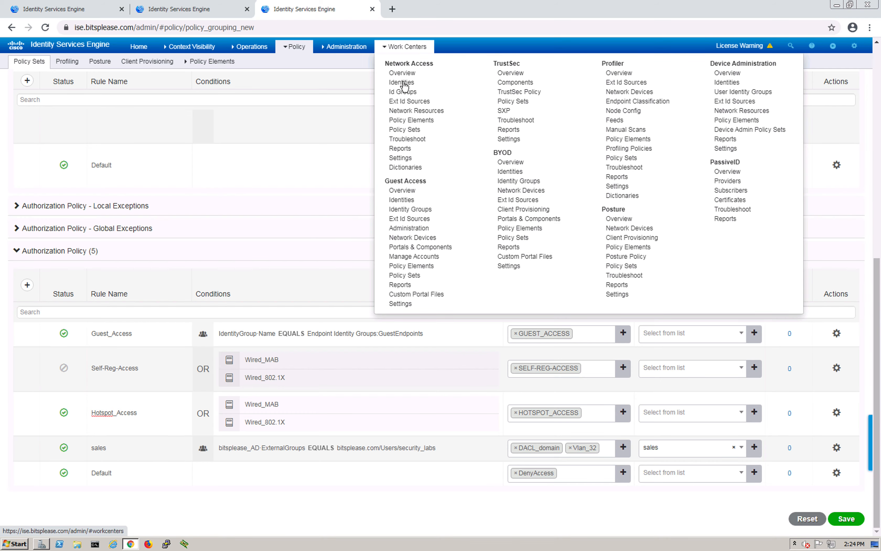
{"action": "left_click", "coordinate": [404, 247]}
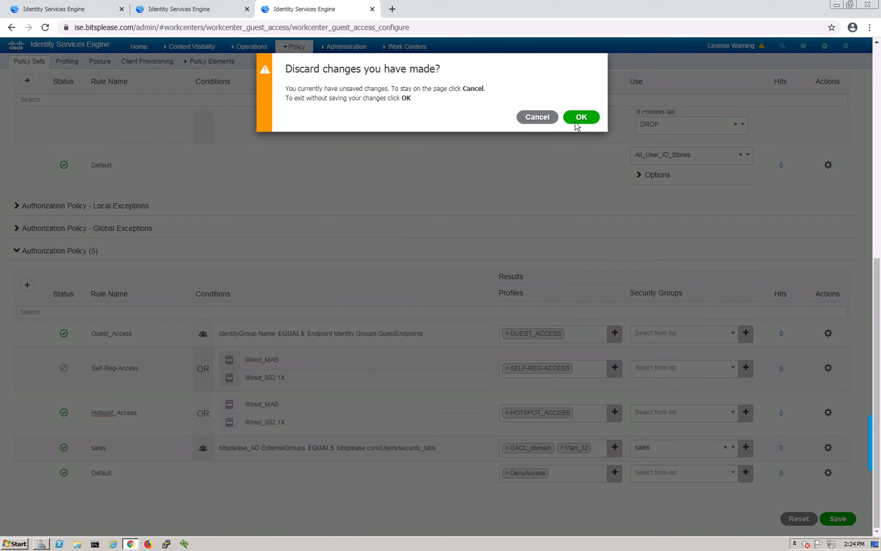
{"action": "left_click", "coordinate": [579, 119]}
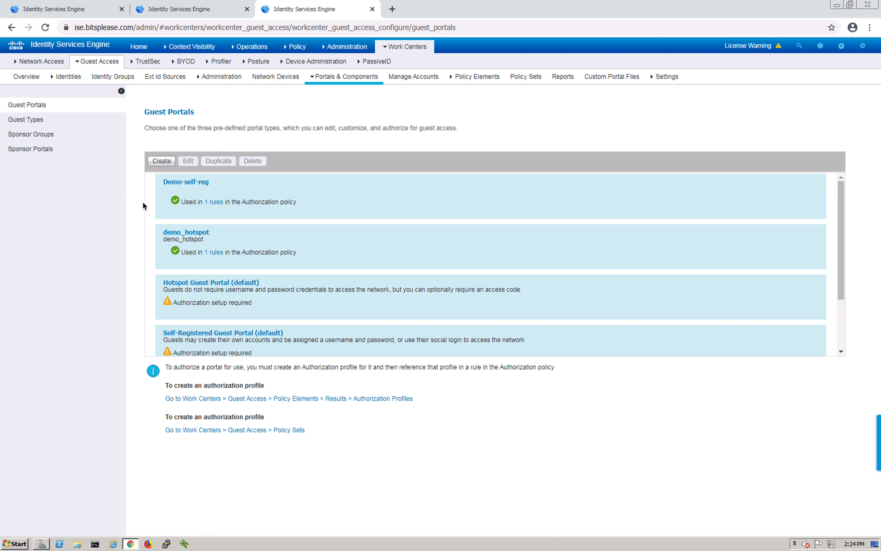
{"action": "left_click_drag", "start_coordinate": [841, 278], "coordinate": [844, 329]}
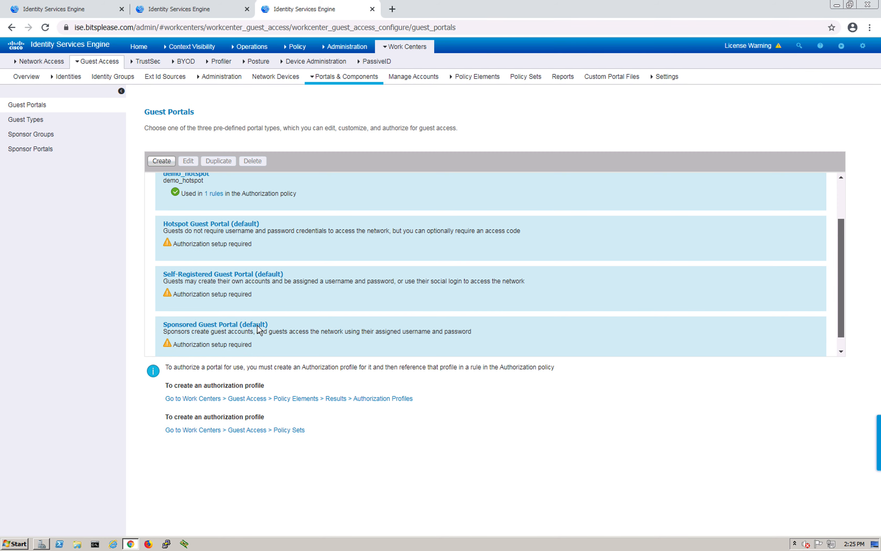
{"action": "scroll", "coordinate": [257, 325], "scroll_direction": "down", "scroll_amount": 1}
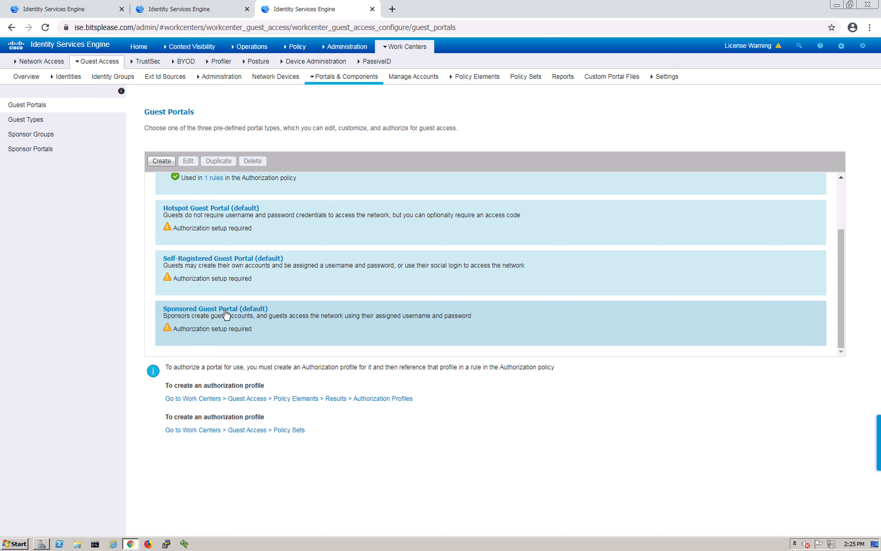
View the portal types offered for a new guest portal, select Hotspot Guest Portal, and cancel the creation.
{"action": "left_click", "coordinate": [161, 161]}
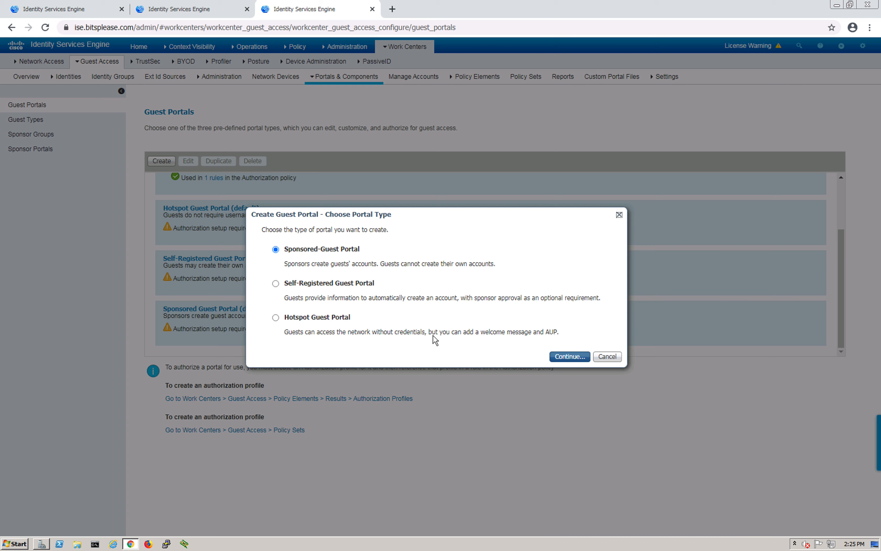
{"action": "left_click", "coordinate": [276, 317]}
{"action": "left_click", "coordinate": [617, 359]}
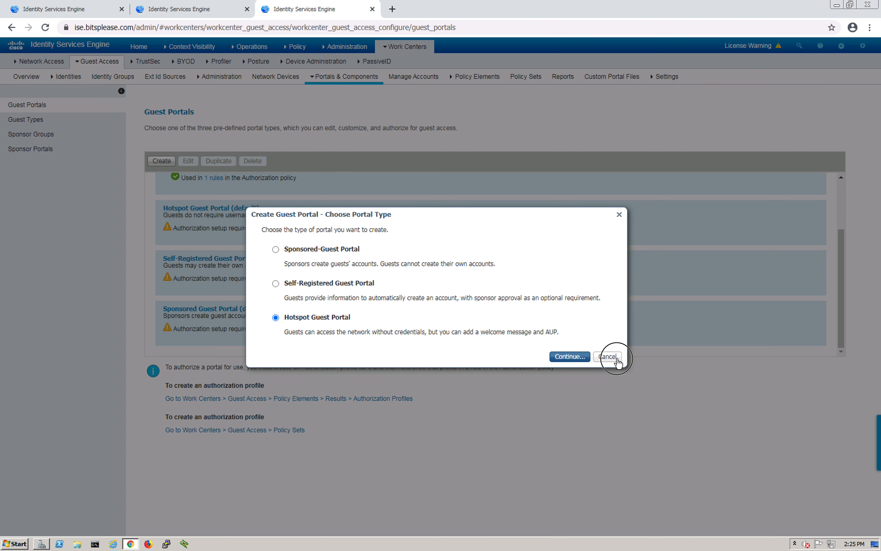
Open the demo_hotspot portal's page customization and review the Acceptable Use Policy page settings and preview text.
{"action": "scroll", "coordinate": [231, 246], "scroll_direction": "up", "scroll_amount": 3}
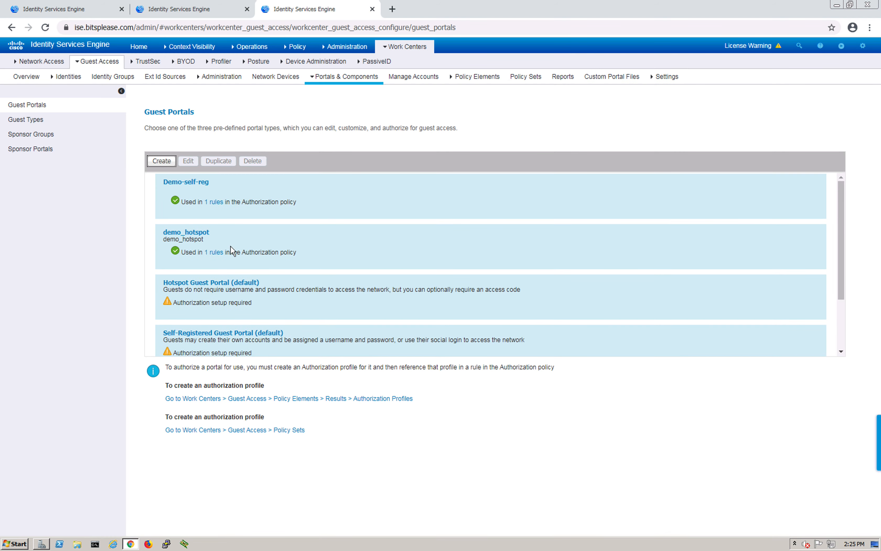
{"action": "left_click", "coordinate": [199, 233]}
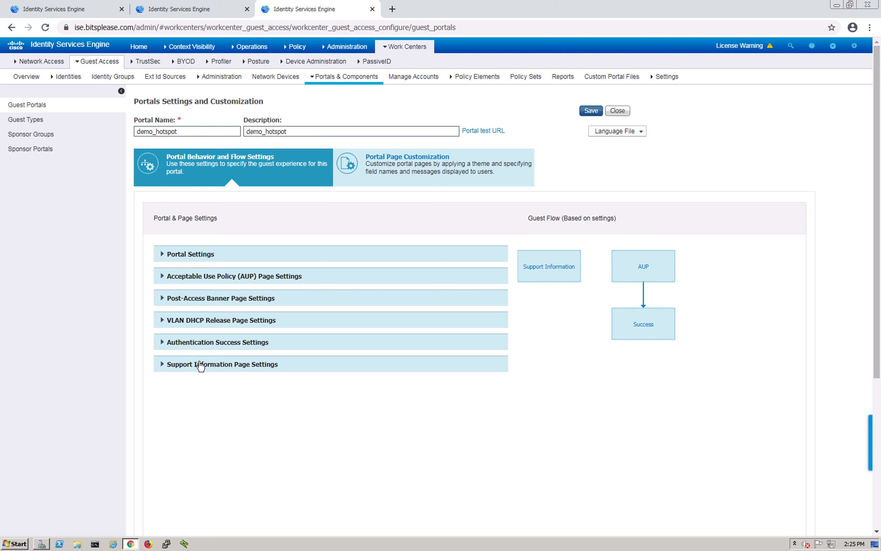
{"action": "left_click", "coordinate": [427, 182]}
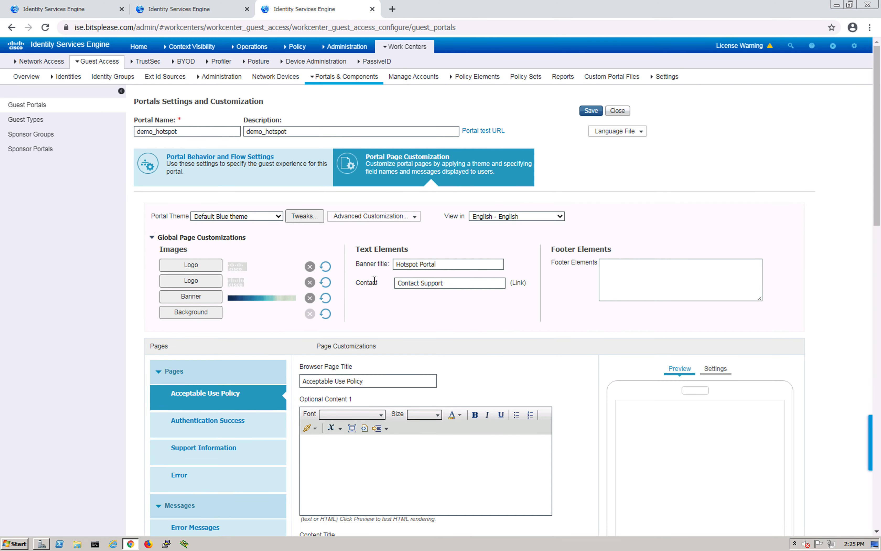
{"action": "scroll", "coordinate": [441, 353], "scroll_direction": "down", "scroll_amount": 3}
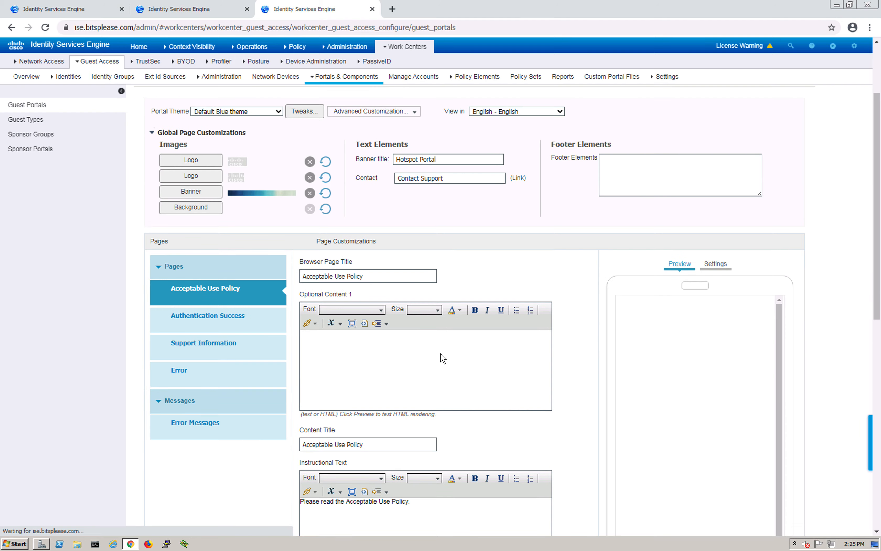
{"action": "scroll", "coordinate": [393, 361], "scroll_direction": "up", "scroll_amount": 3}
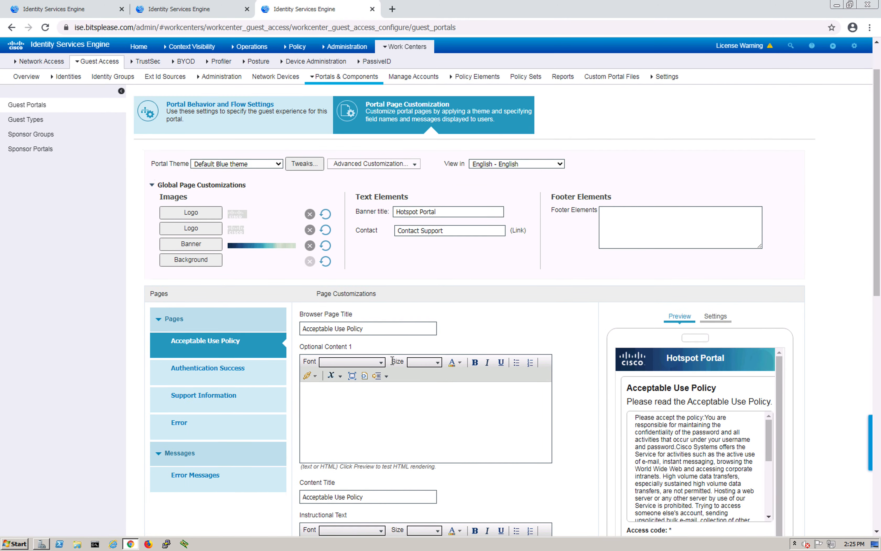
{"action": "scroll", "coordinate": [393, 361], "scroll_direction": "down", "scroll_amount": 3}
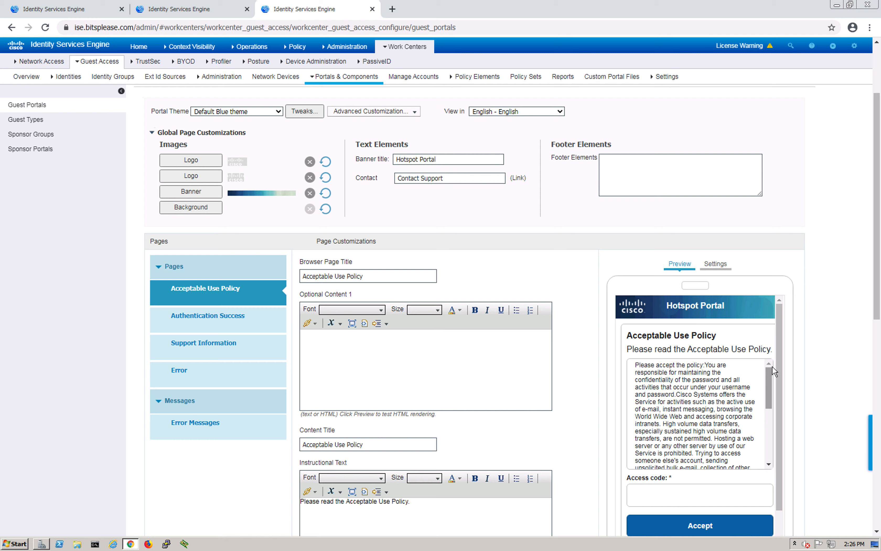
{"action": "scroll", "coordinate": [711, 381], "scroll_direction": "down", "scroll_amount": 3}
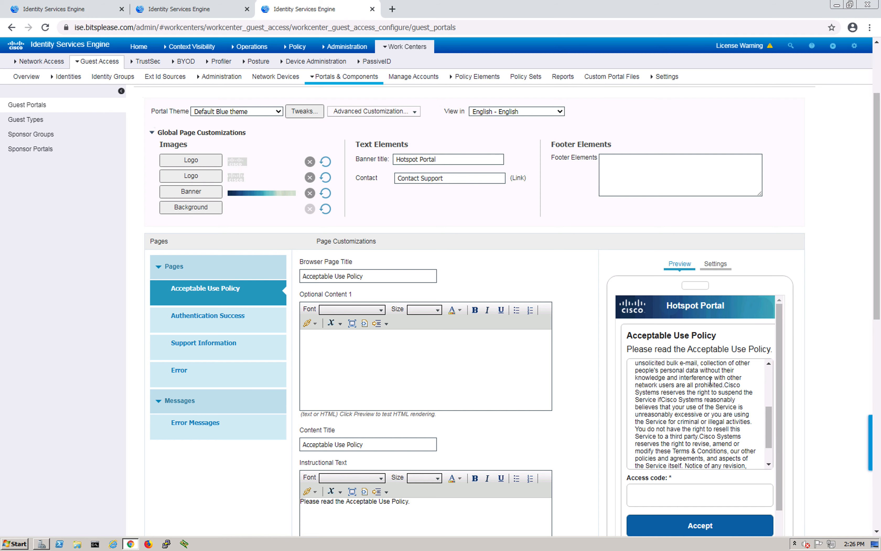
Read the rest of the Acceptable Use Policy preview and return to the demo_hotspot portal's behavior and flow settings.
{"action": "scroll", "coordinate": [642, 400], "scroll_direction": "down", "scroll_amount": 1}
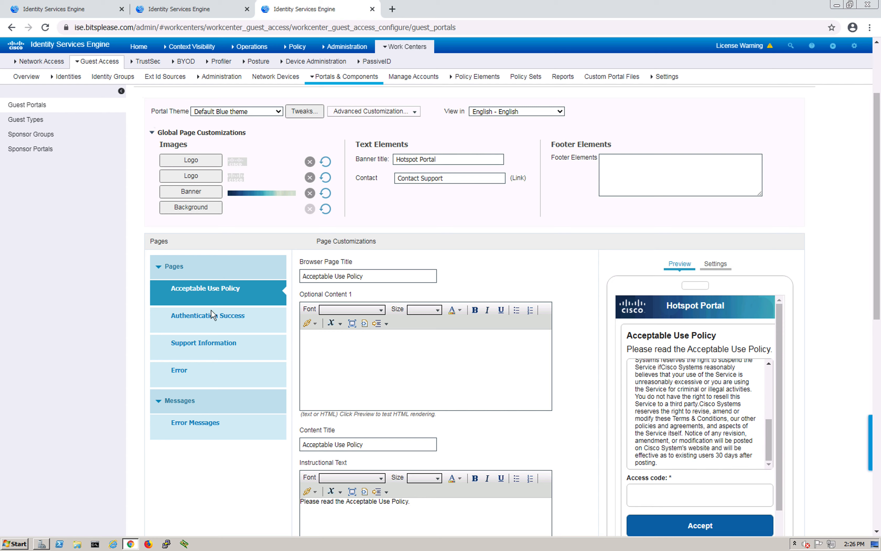
{"action": "left_click", "coordinate": [200, 489]}
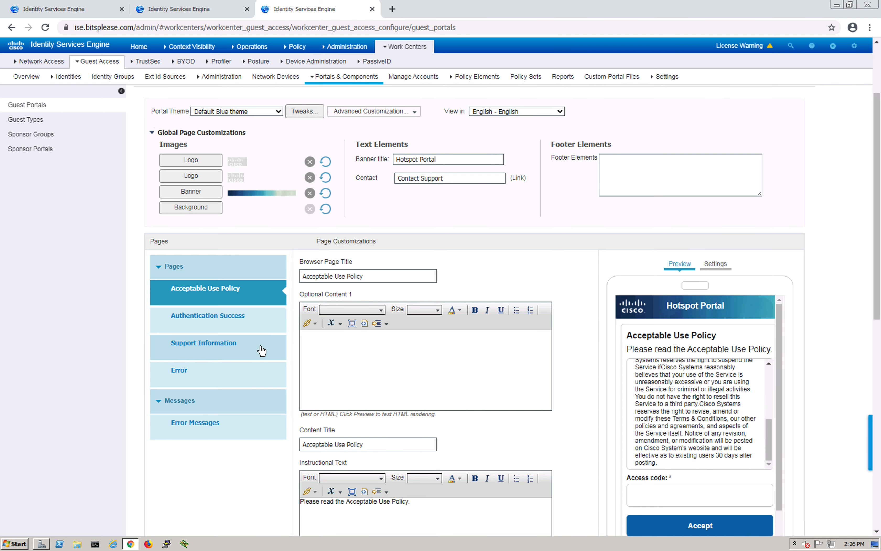
{"action": "scroll", "coordinate": [261, 350], "scroll_direction": "up", "scroll_amount": 3}
{"action": "left_click", "coordinate": [197, 157]}
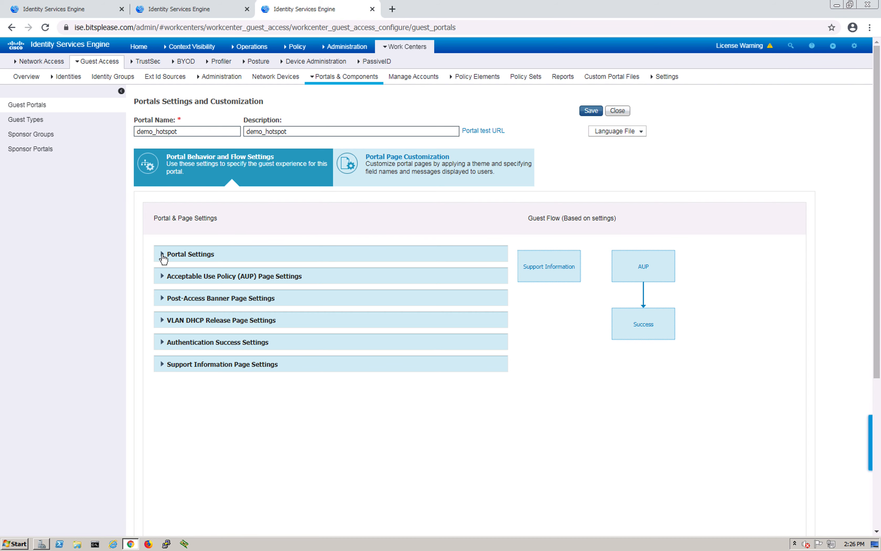
Expand the demo_hotspot portal's Portal Settings and examine its interfaces, certificate group tag, endpoint identity group and CoA type.
{"action": "left_click", "coordinate": [163, 255]}
{"action": "scroll", "coordinate": [362, 304], "scroll_direction": "down", "scroll_amount": 1}
{"action": "scroll", "coordinate": [360, 306], "scroll_direction": "down", "scroll_amount": 2}
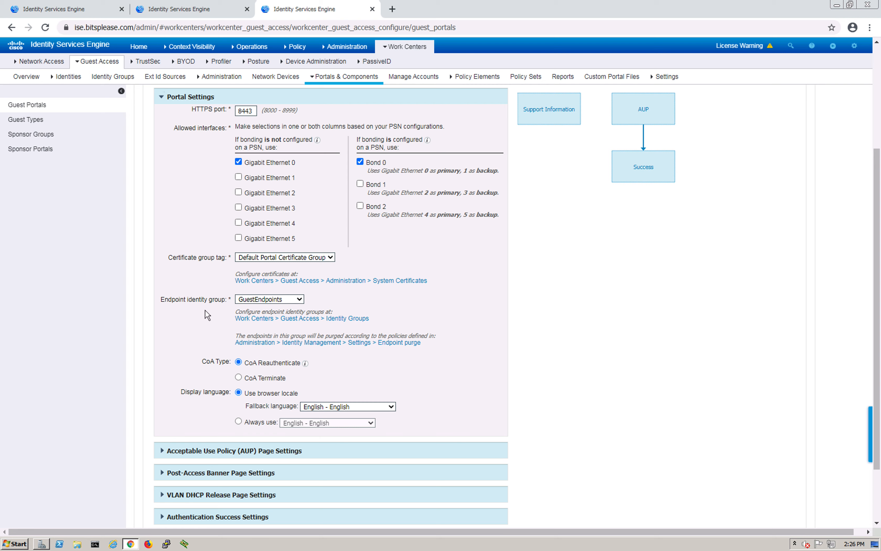
{"action": "left_click_drag", "start_coordinate": [211, 300], "coordinate": [157, 298]}
{"action": "left_click", "coordinate": [157, 297]}
{"action": "left_click", "coordinate": [593, 323]}
{"action": "scroll", "coordinate": [595, 330], "scroll_direction": "down", "scroll_amount": 3}
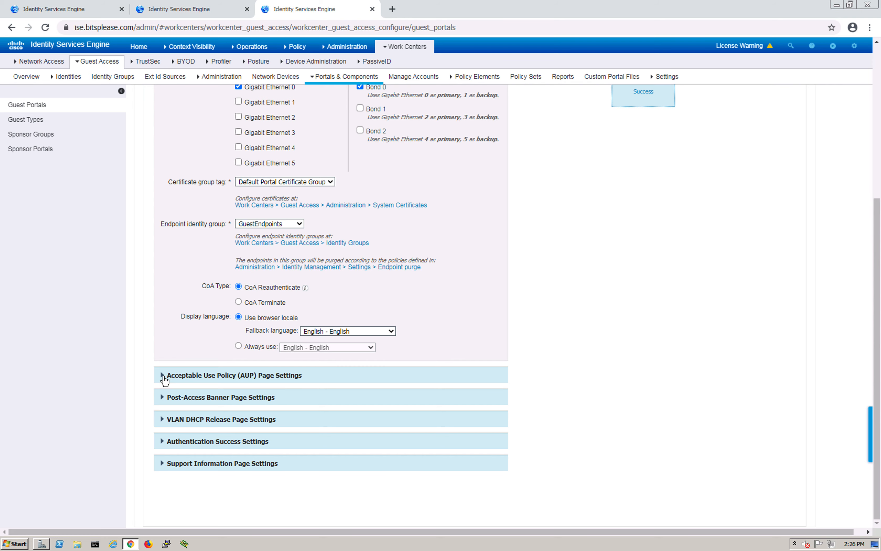
Expand the hotspot portal's Acceptable Use Policy page settings and review the AUP page, access code and scrolling options.
{"action": "left_click", "coordinate": [163, 377]}
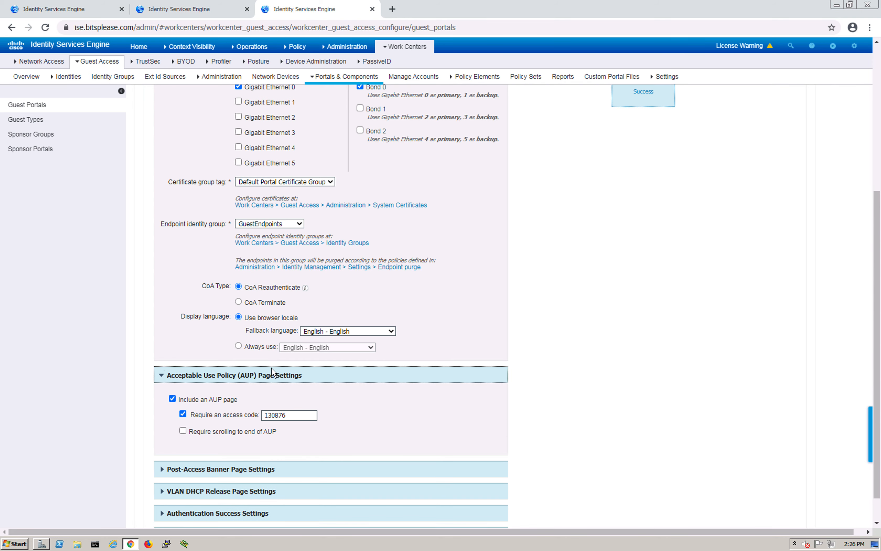
{"action": "scroll", "coordinate": [274, 373], "scroll_direction": "down", "scroll_amount": 1}
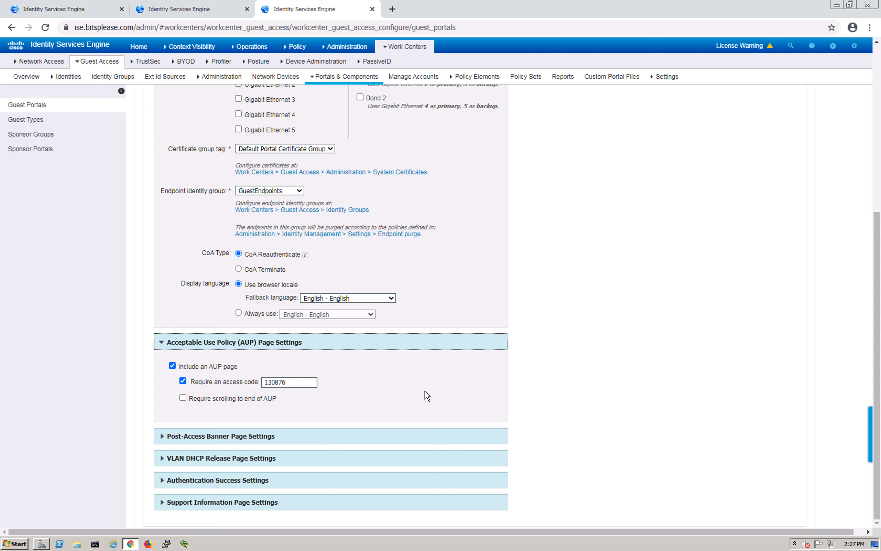
{"action": "left_click_drag", "start_coordinate": [209, 366], "coordinate": [247, 366]}
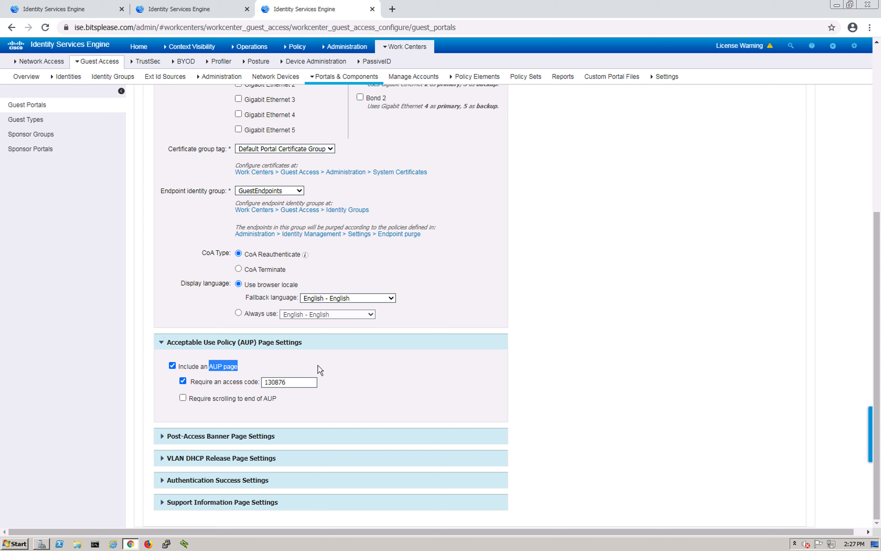
Expand and review the hotspot portal's Support Information page settings, then return to the list of guest portals.
{"action": "left_click", "coordinate": [161, 505]}
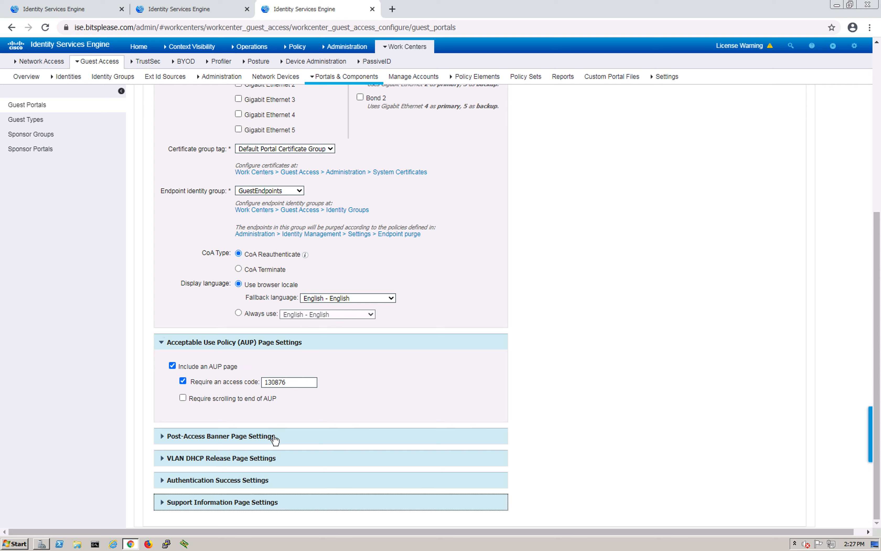
{"action": "left_click", "coordinate": [161, 503]}
{"action": "scroll", "coordinate": [226, 476], "scroll_direction": "down", "scroll_amount": 5}
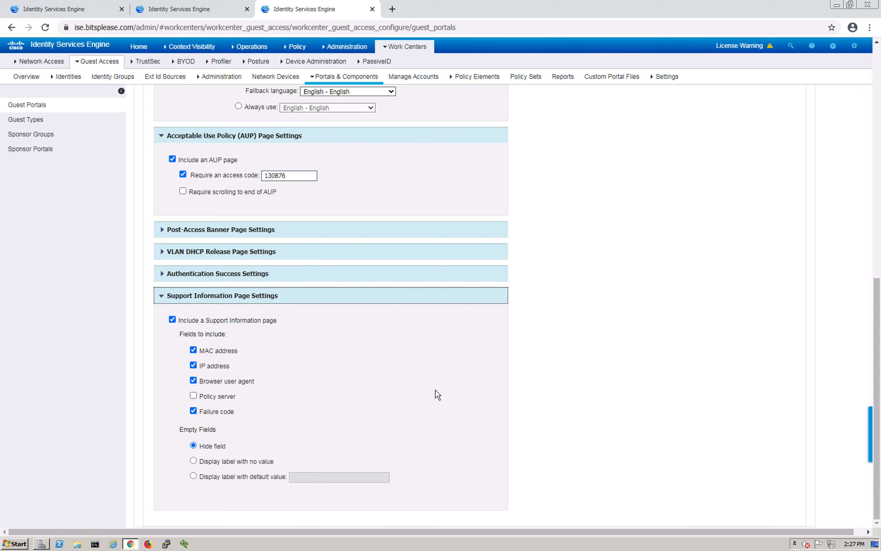
{"action": "left_click", "coordinate": [27, 105]}
{"action": "mouse_move", "coordinate": [404, 47]}
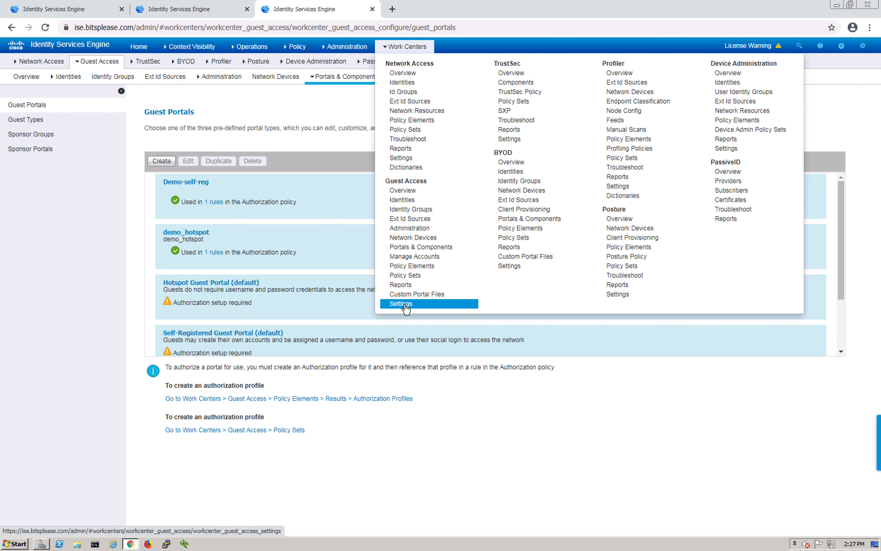
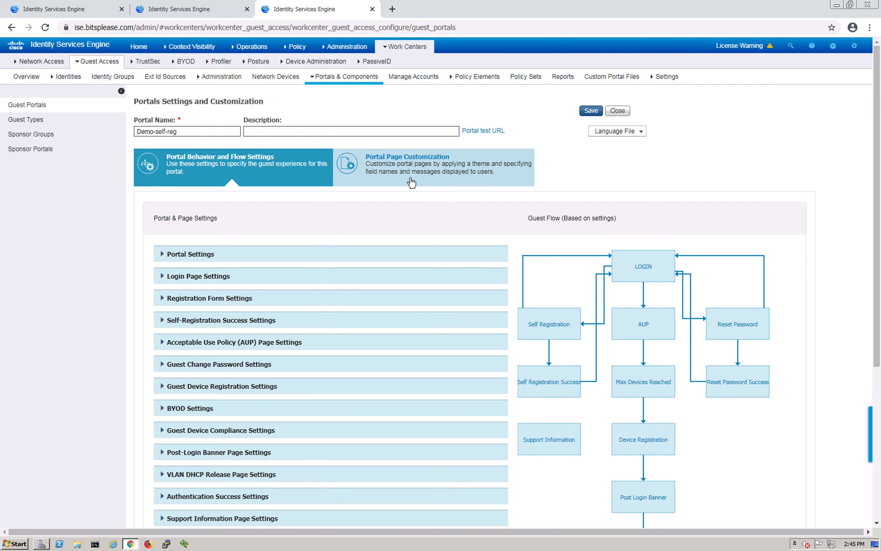
Review the Demo-self-reg portal's guest flow and its Portal Settings, including interfaces, certificate group tag, authentication method and display language.
{"action": "scroll", "coordinate": [412, 182], "scroll_direction": "down", "scroll_amount": 3}
{"action": "scroll", "coordinate": [384, 196], "scroll_direction": "up", "scroll_amount": 3}
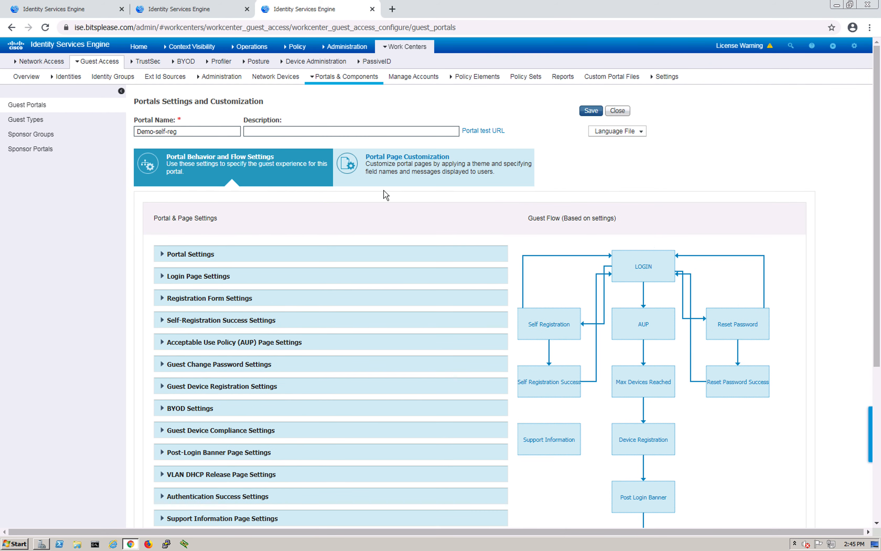
{"action": "scroll", "coordinate": [169, 189], "scroll_direction": "down", "scroll_amount": 1}
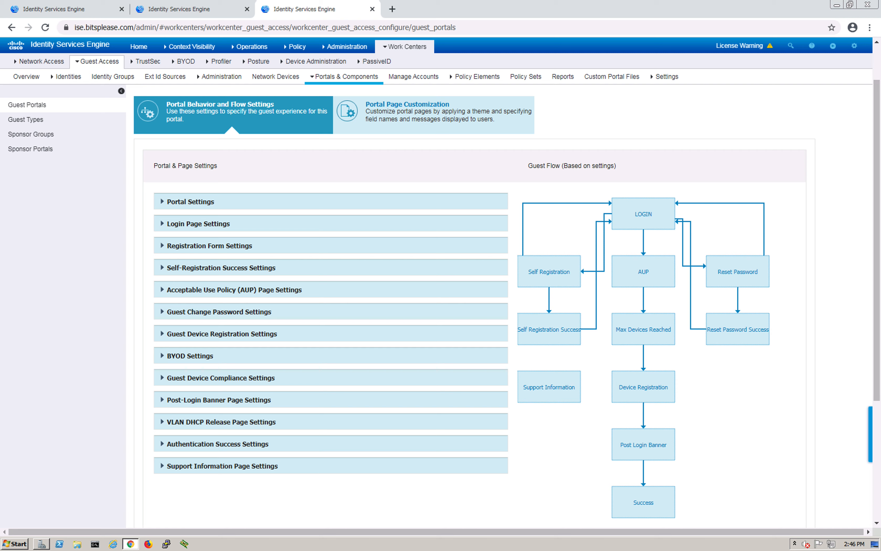
{"action": "left_click", "coordinate": [162, 201]}
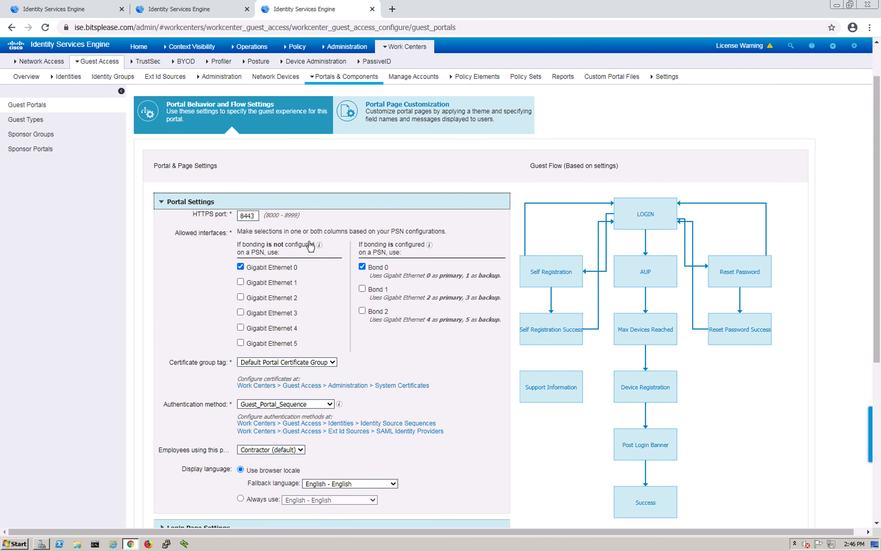
{"action": "scroll", "coordinate": [317, 236], "scroll_direction": "down", "scroll_amount": 1}
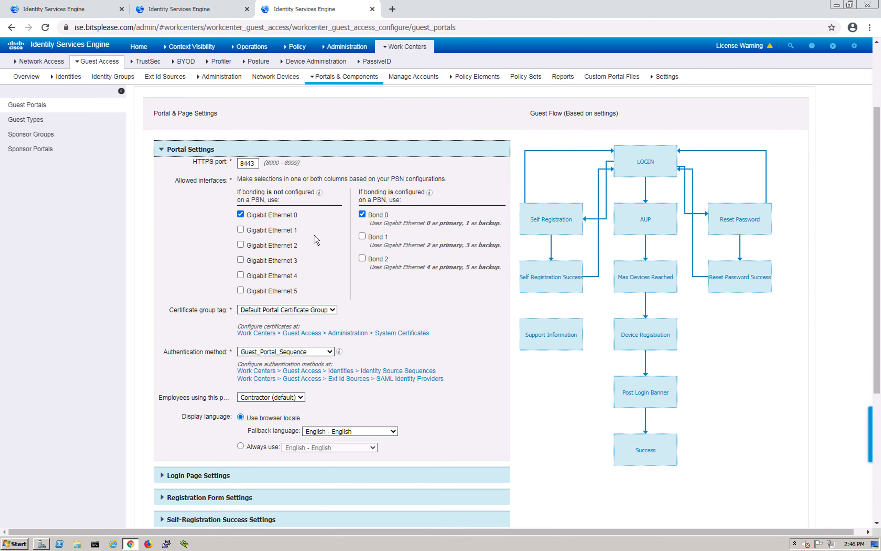
{"action": "scroll", "coordinate": [317, 239], "scroll_direction": "down", "scroll_amount": 1}
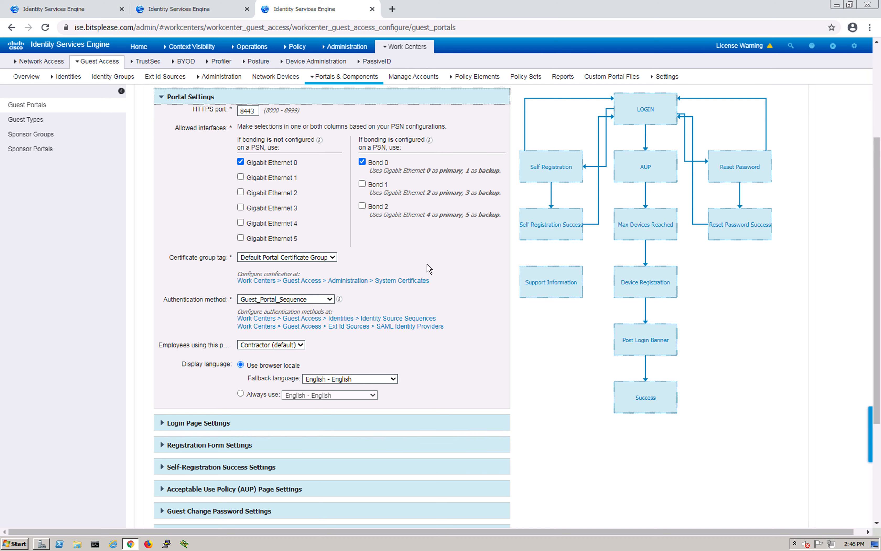
{"action": "scroll", "coordinate": [425, 270], "scroll_direction": "down", "scroll_amount": 2}
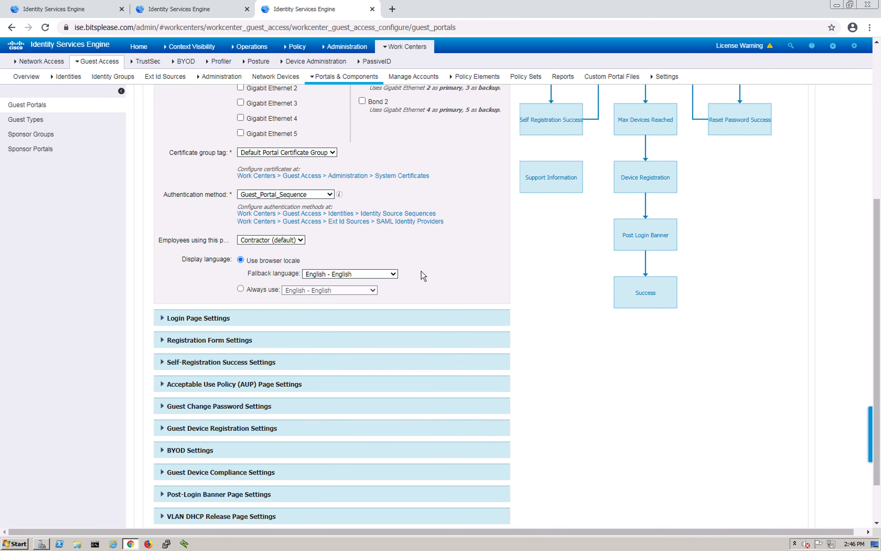
Open the Identity Source Sequences page linked from the authentication method, view the sequence list, and return to the Demo-self-reg portal.
{"action": "left_click", "coordinate": [398, 213]}
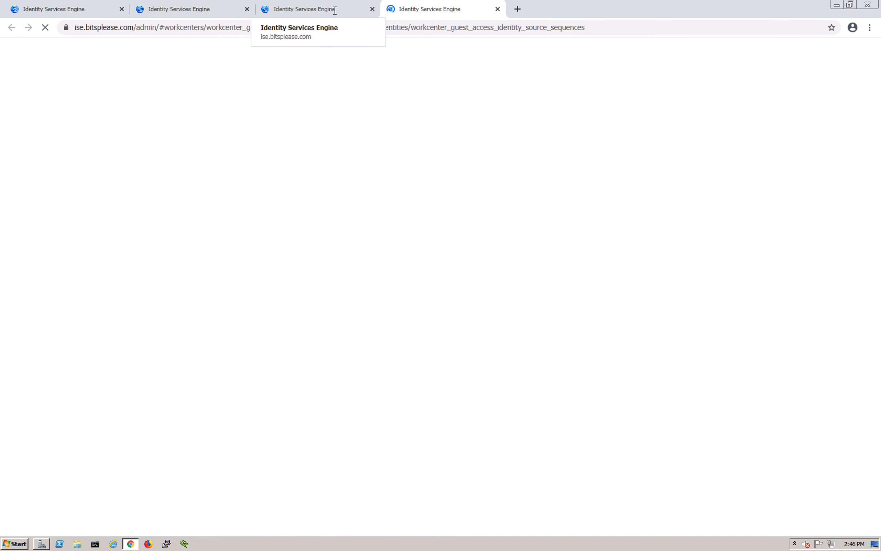
{"action": "left_click", "coordinate": [334, 11]}
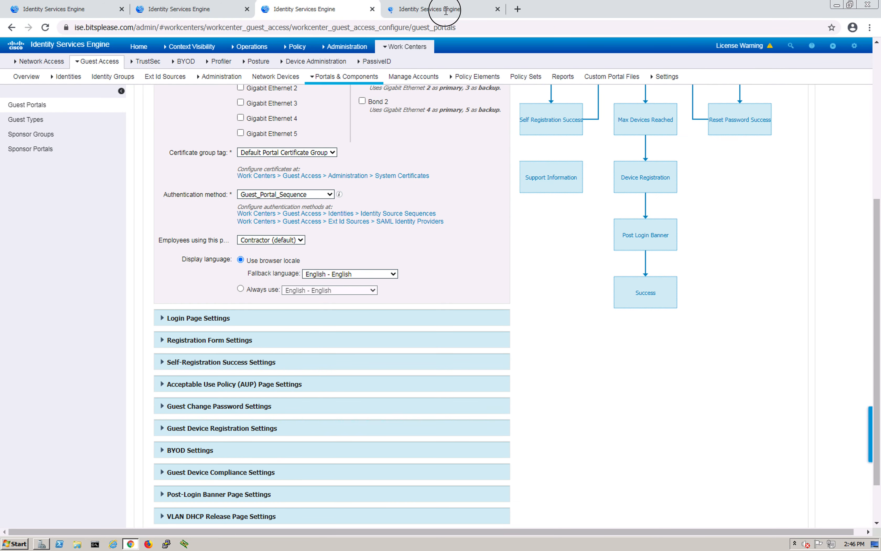
{"action": "left_click", "coordinate": [446, 11]}
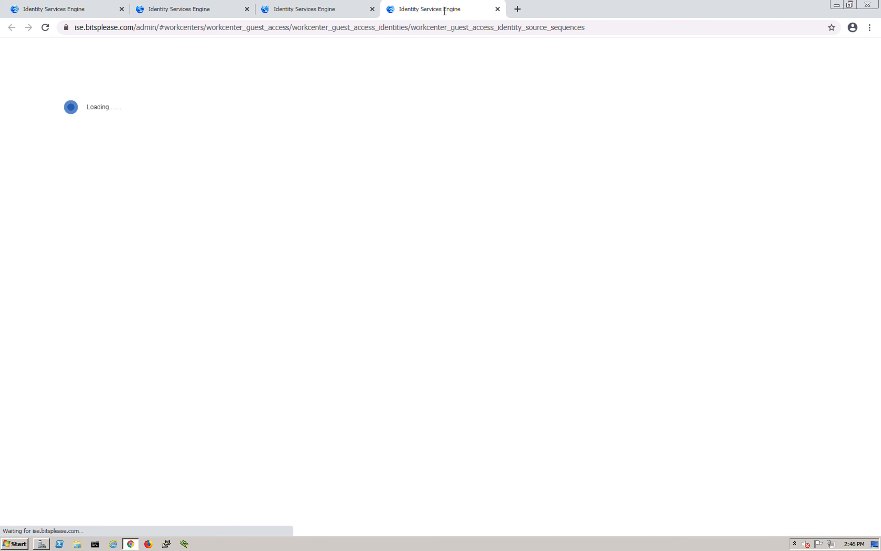
{"action": "left_click", "coordinate": [324, 10]}
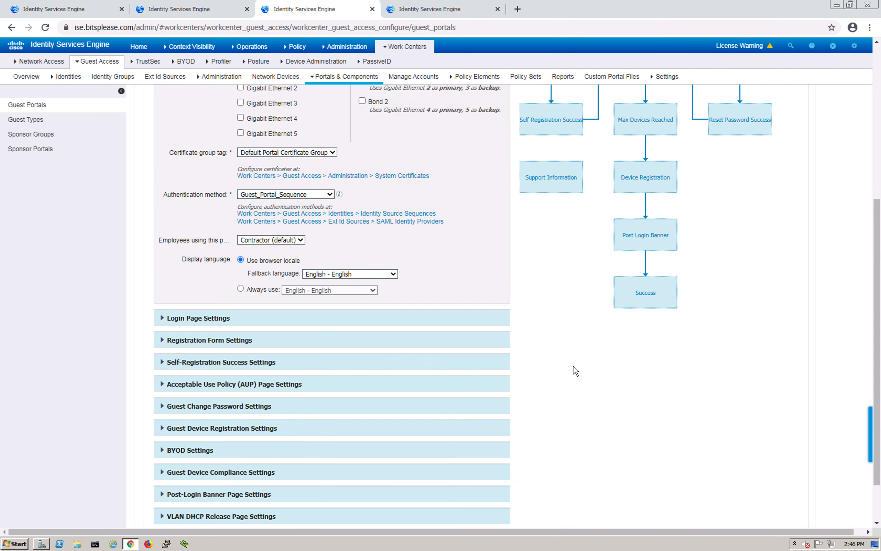
{"action": "scroll", "coordinate": [460, 317], "scroll_direction": "down", "scroll_amount": 2}
{"action": "left_click", "coordinate": [423, 10]}
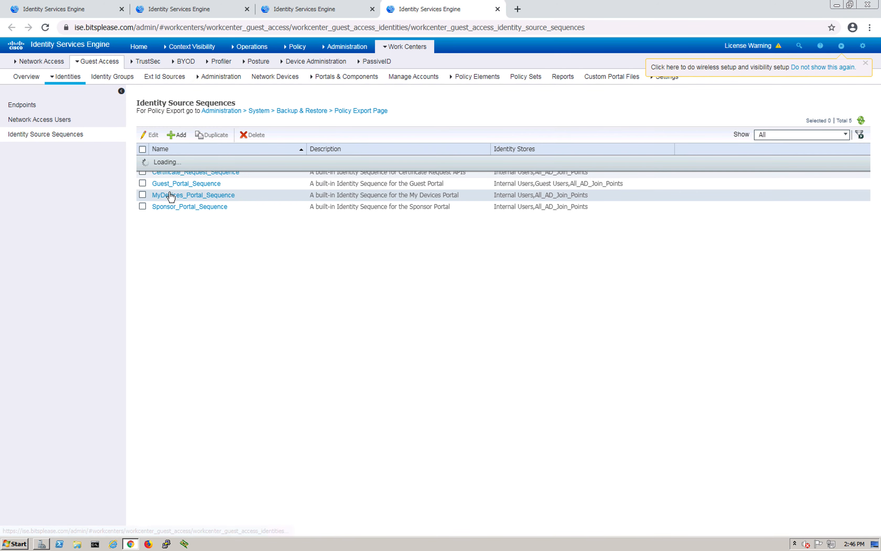
{"action": "left_click", "coordinate": [304, 9]}
Expand the self-registration portal's Login Page Settings and review the access code, rate limiting, AUP, account creation and password options.
{"action": "left_click", "coordinate": [169, 257]}
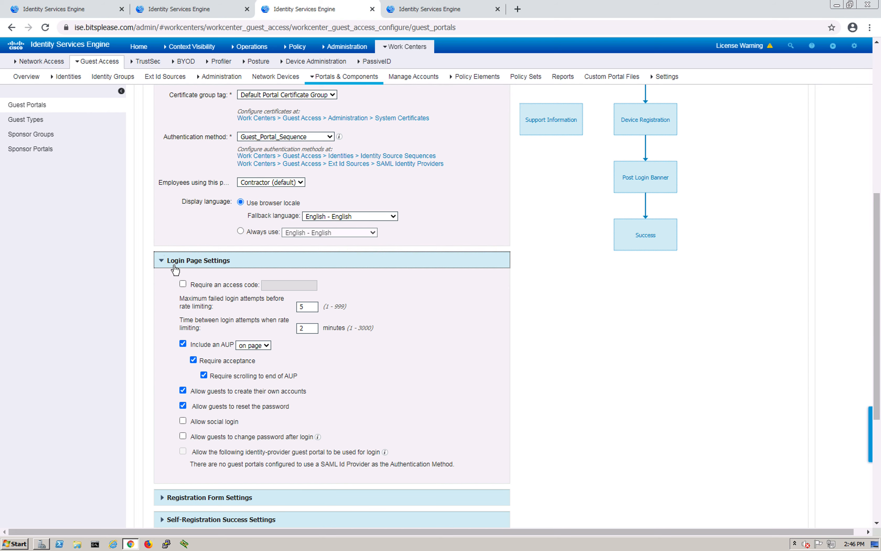
{"action": "scroll", "coordinate": [460, 388], "scroll_direction": "down", "scroll_amount": 1}
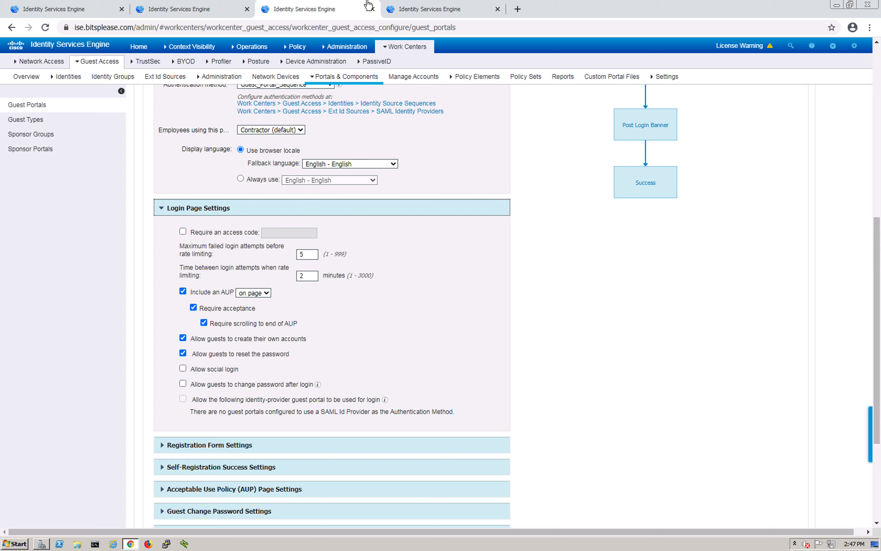
{"action": "scroll", "coordinate": [245, 241], "scroll_direction": "down", "scroll_amount": 1}
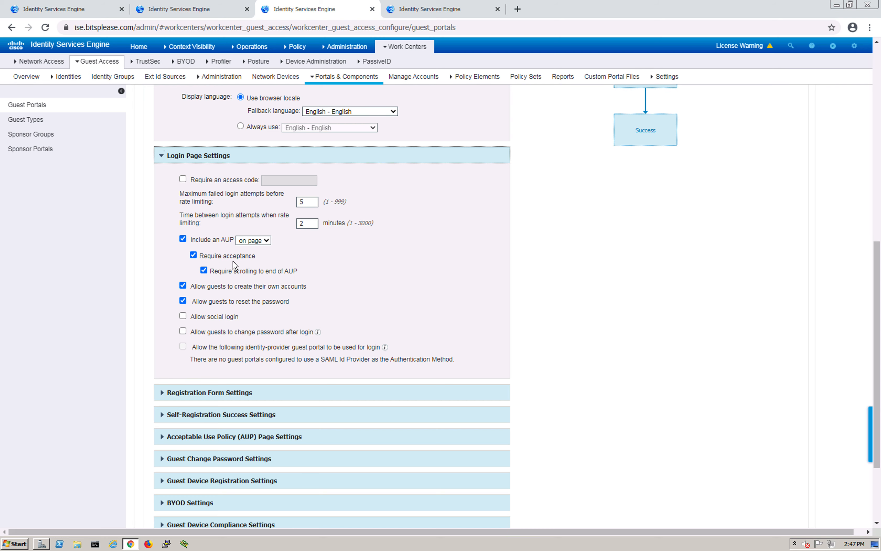
{"action": "scroll", "coordinate": [237, 258], "scroll_direction": "down", "scroll_amount": 2}
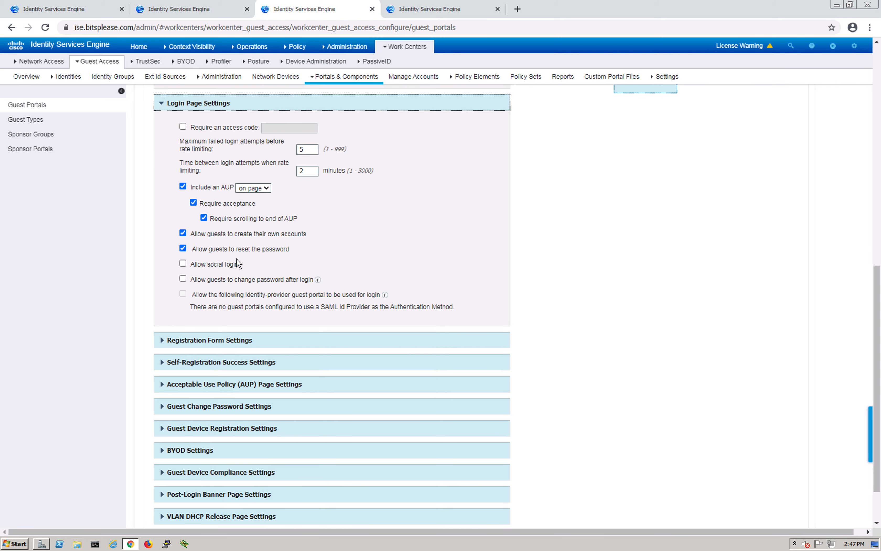
{"action": "scroll", "coordinate": [261, 255], "scroll_direction": "down", "scroll_amount": 2}
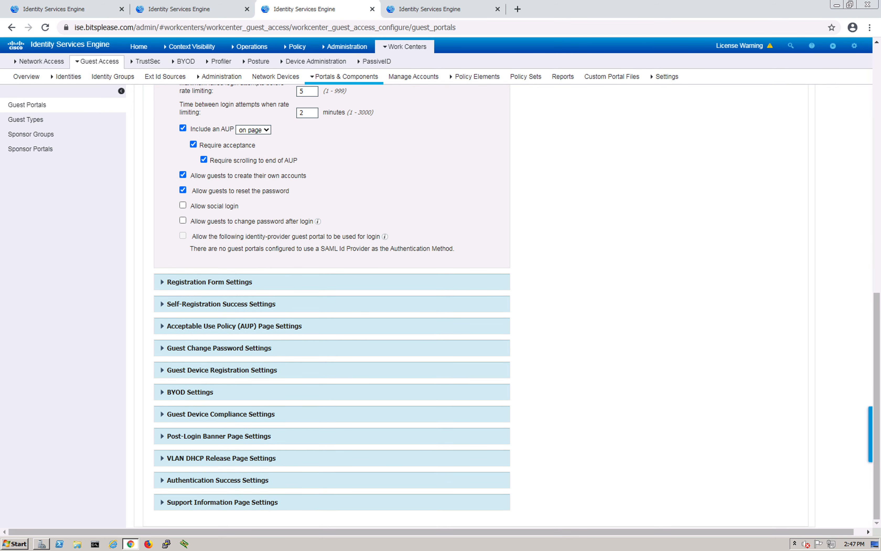
Expand the Registration Form Settings and review the guest type, included fields, locations, SMS providers, email restrictions, approval and credential notification options.
{"action": "left_click", "coordinate": [162, 283]}
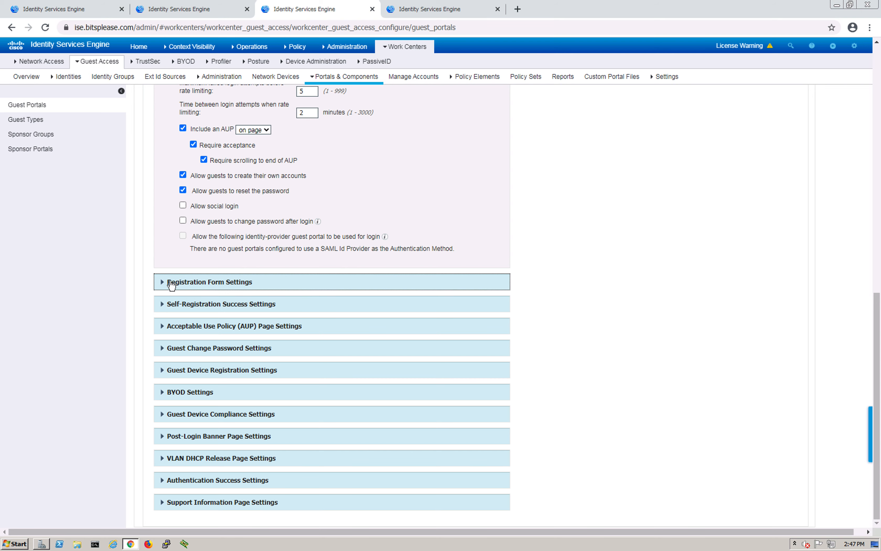
{"action": "scroll", "coordinate": [381, 314], "scroll_direction": "down", "scroll_amount": 4}
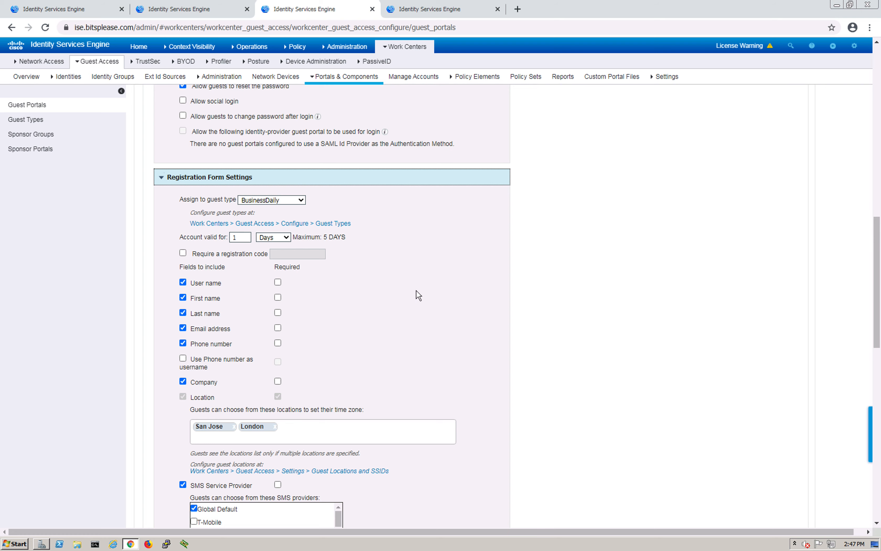
{"action": "scroll", "coordinate": [419, 295], "scroll_direction": "down", "scroll_amount": 5}
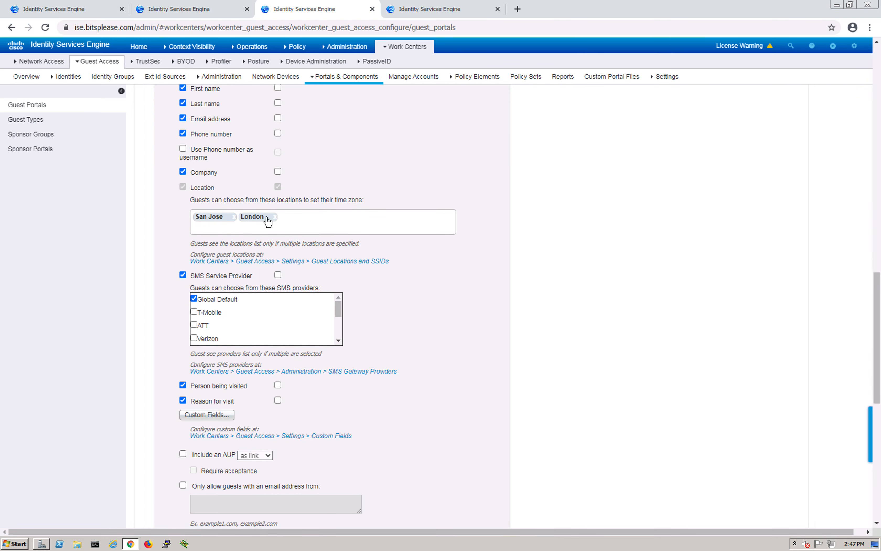
{"action": "scroll", "coordinate": [480, 260], "scroll_direction": "down", "scroll_amount": 3}
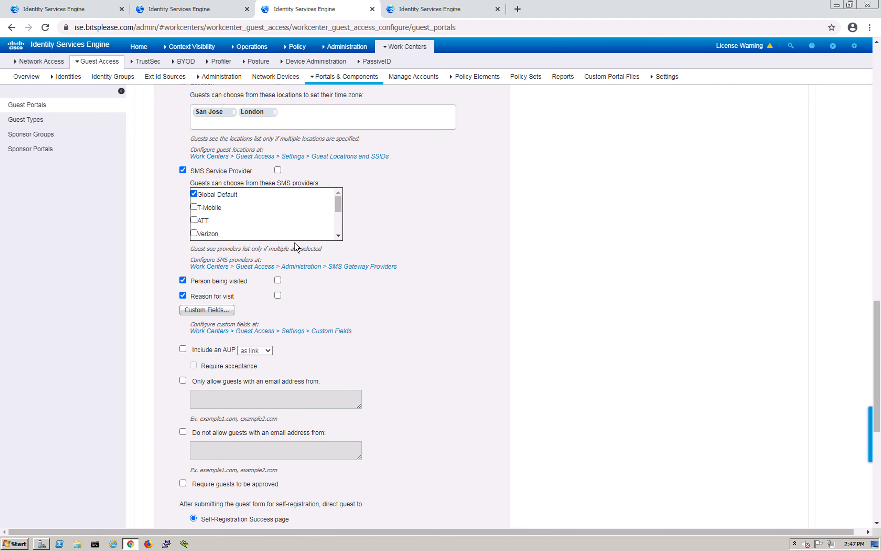
{"action": "scroll", "coordinate": [257, 215], "scroll_direction": "up", "scroll_amount": 1}
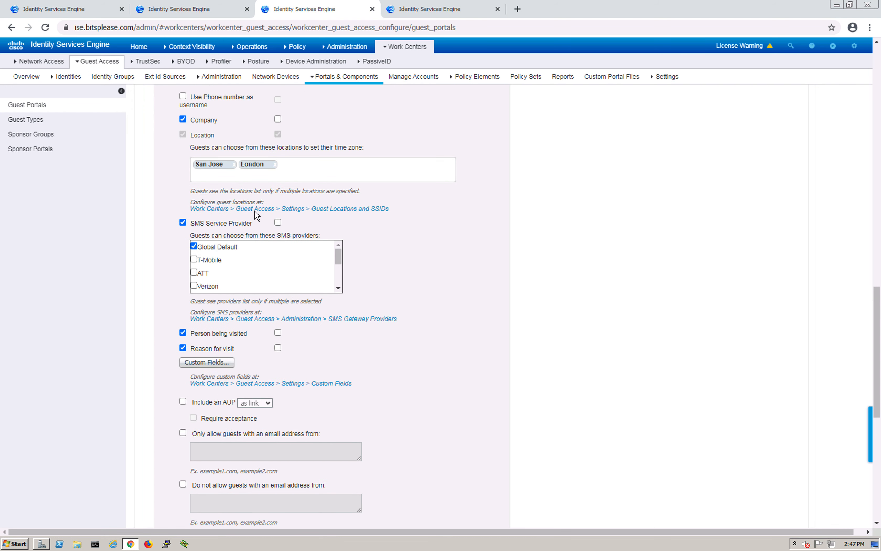
{"action": "left_click_drag", "start_coordinate": [339, 260], "coordinate": [338, 291]}
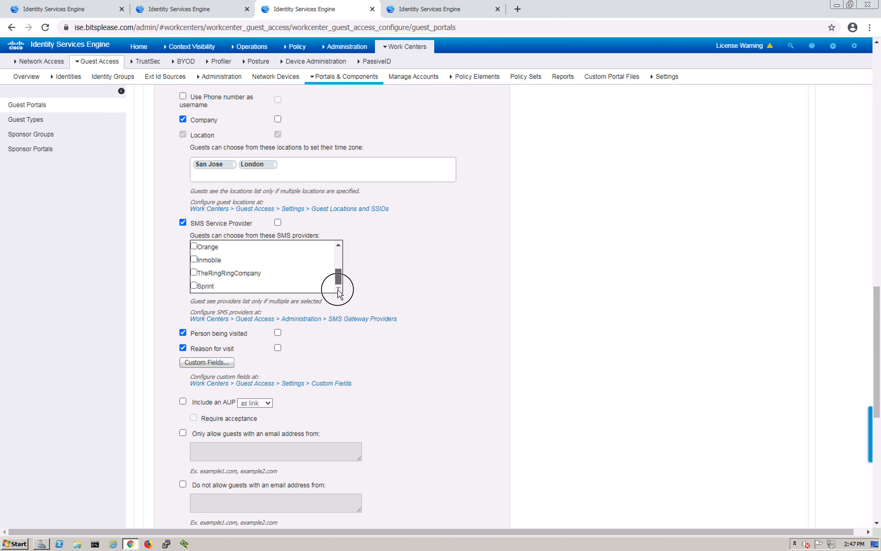
{"action": "scroll", "coordinate": [419, 240], "scroll_direction": "down", "scroll_amount": 1}
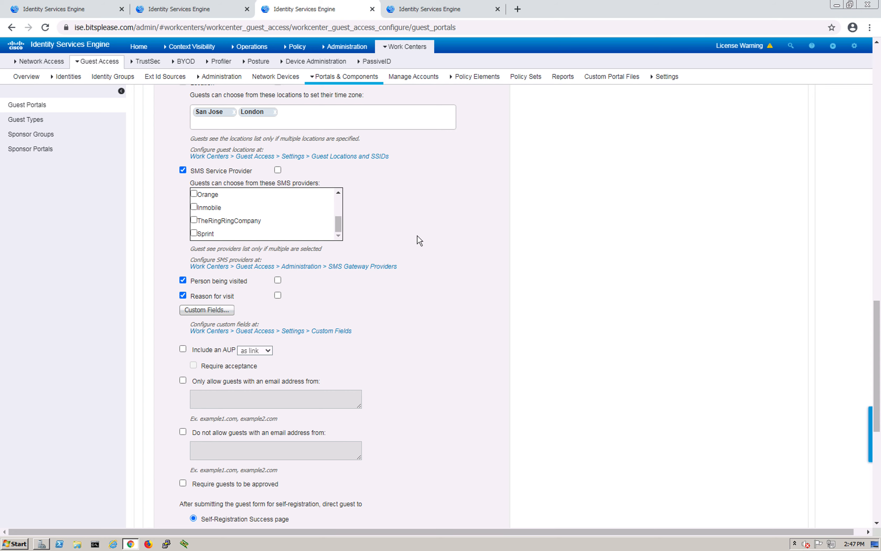
{"action": "scroll", "coordinate": [418, 233], "scroll_direction": "down", "scroll_amount": 2}
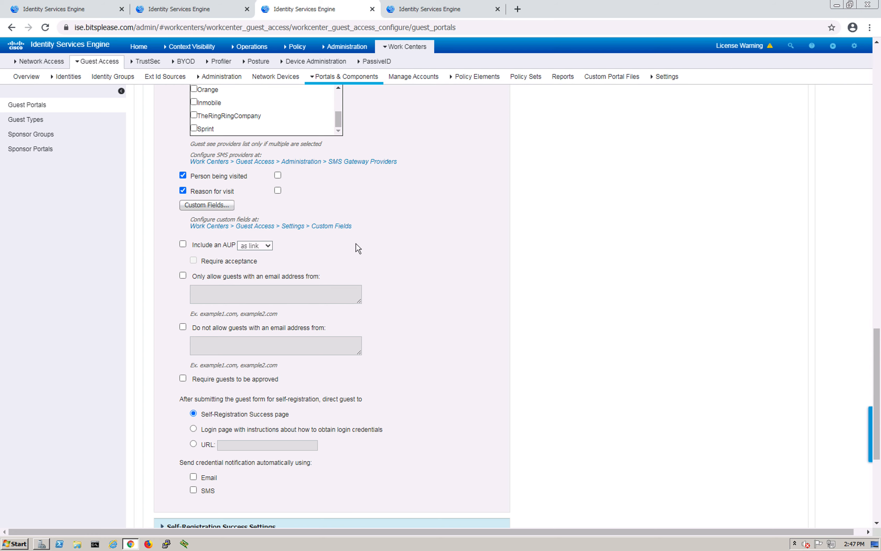
{"action": "scroll", "coordinate": [460, 223], "scroll_direction": "down", "scroll_amount": 2}
{"action": "scroll", "coordinate": [459, 225], "scroll_direction": "down", "scroll_amount": 2}
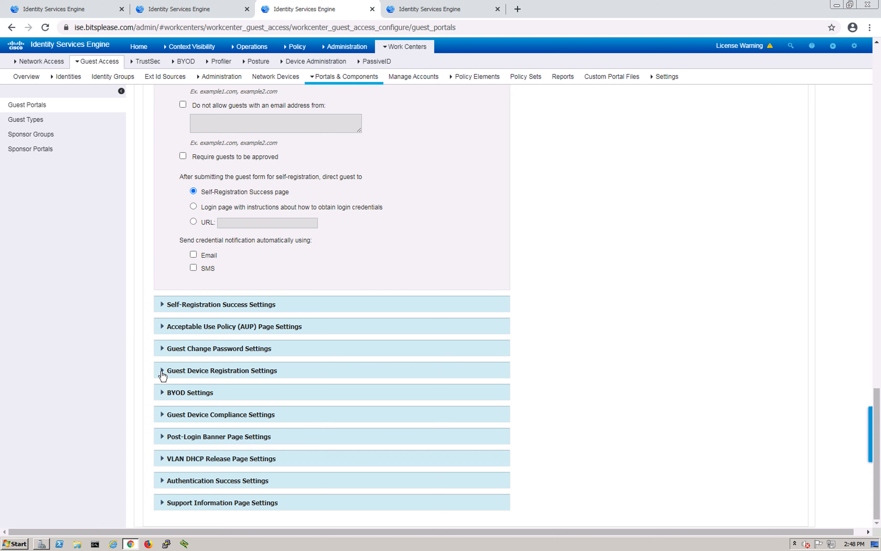
Expand the Guest Device Registration Settings and review the options for automatic device registration and letting guests register devices.
{"action": "left_click", "coordinate": [162, 371]}
{"action": "scroll", "coordinate": [375, 328], "scroll_direction": "down", "scroll_amount": 3}
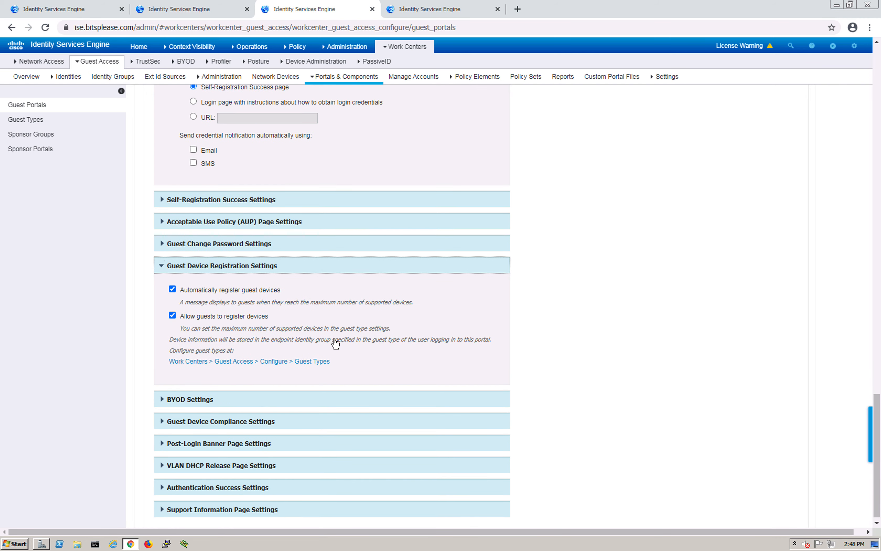
{"action": "left_click_drag", "start_coordinate": [259, 316], "coordinate": [284, 296]}
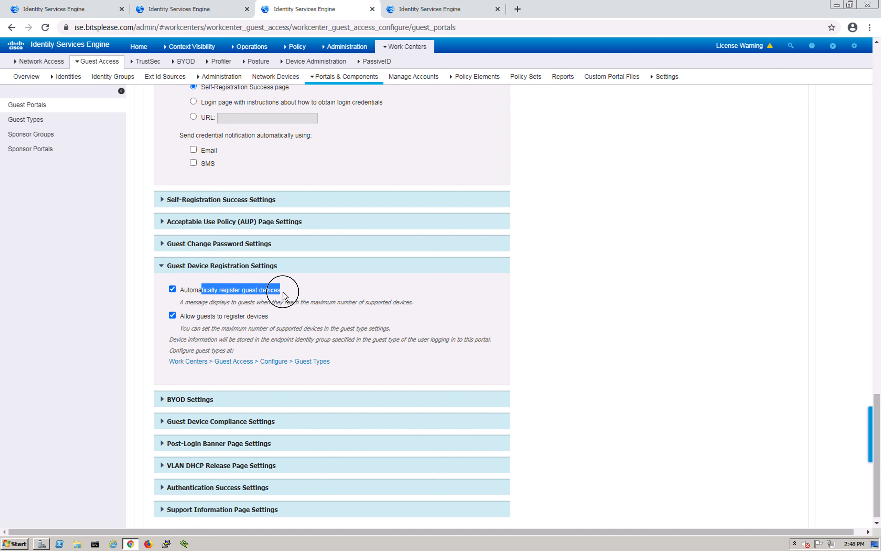
{"action": "left_click_drag", "start_coordinate": [202, 302], "coordinate": [335, 303]}
{"action": "left_click_drag", "start_coordinate": [201, 316], "coordinate": [268, 319]}
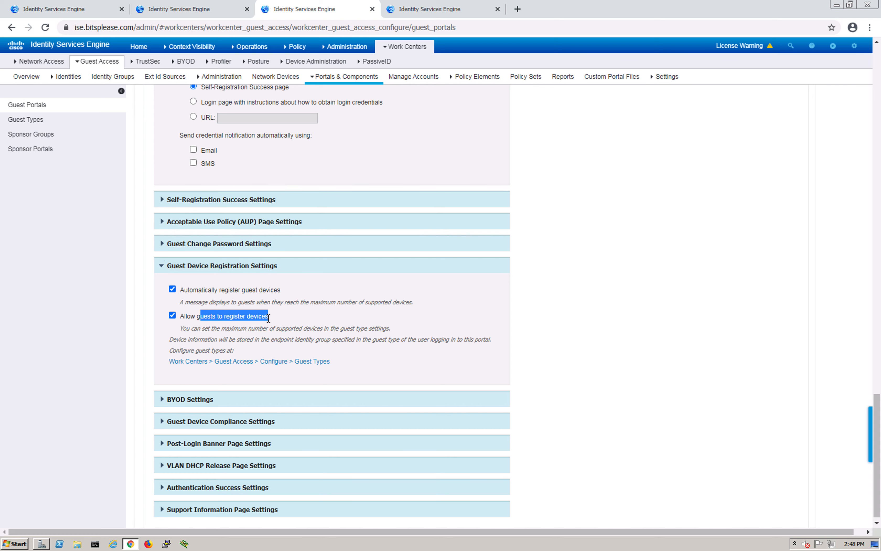
{"action": "scroll", "coordinate": [268, 318], "scroll_direction": "down", "scroll_amount": 1}
{"action": "left_click", "coordinate": [199, 319]}
{"action": "left_click_drag", "start_coordinate": [198, 314], "coordinate": [277, 314]}
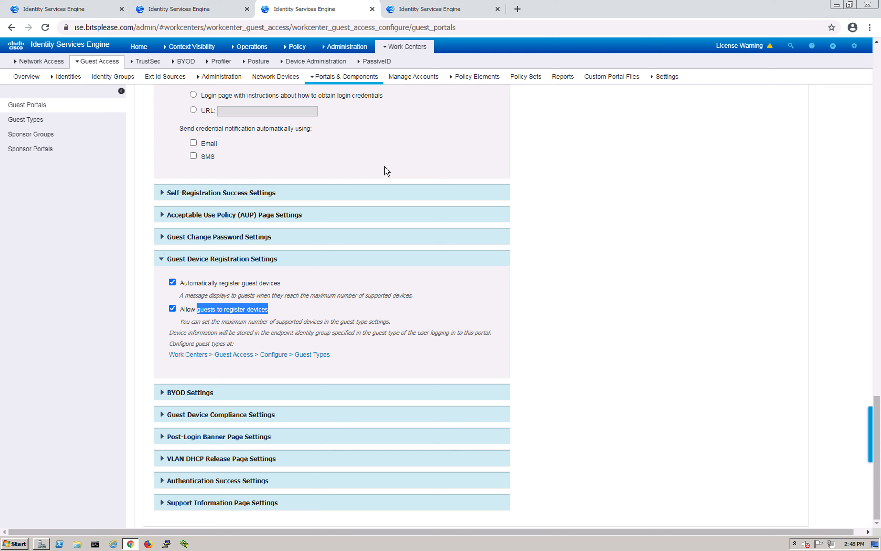
{"action": "left_click", "coordinate": [666, 285]}
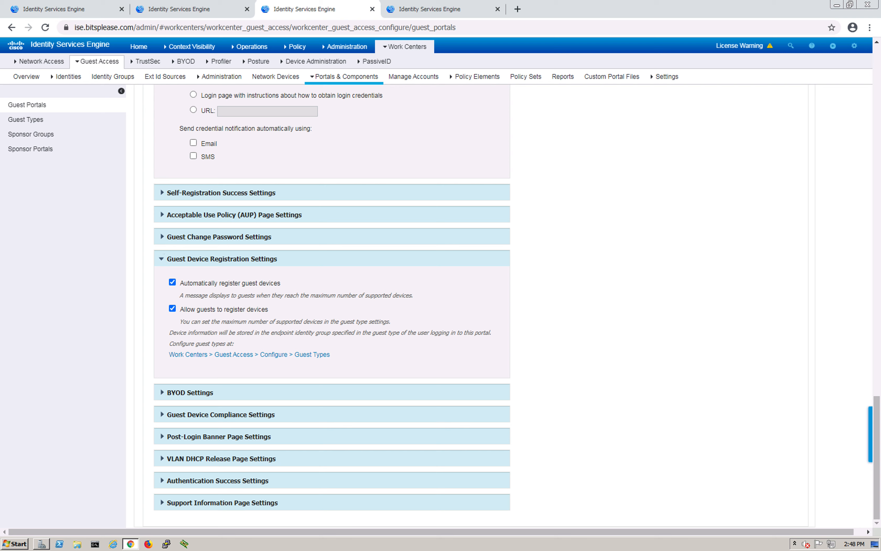
Expand the self-registration portal's Support Information Page Settings and review the included fields and empty-field handling.
{"action": "left_click", "coordinate": [162, 504]}
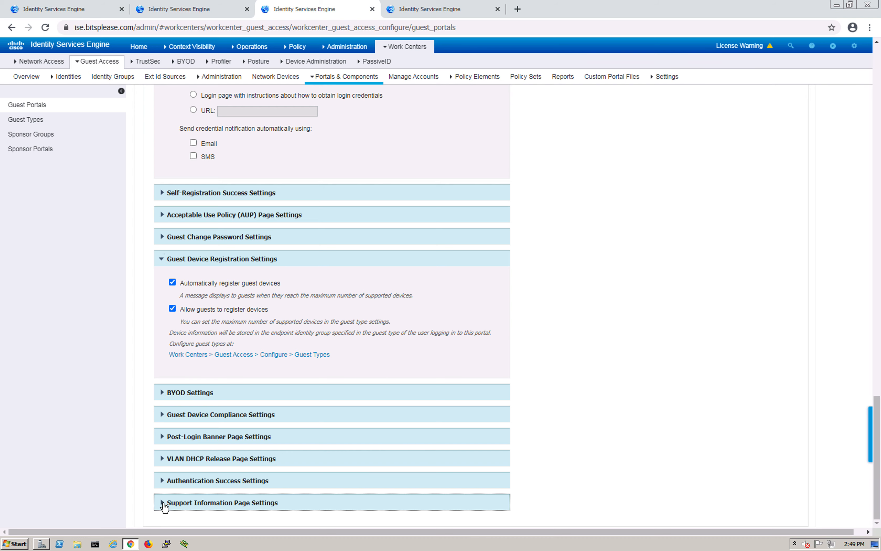
{"action": "left_click", "coordinate": [163, 503]}
{"action": "scroll", "coordinate": [278, 448], "scroll_direction": "down", "scroll_amount": 5}
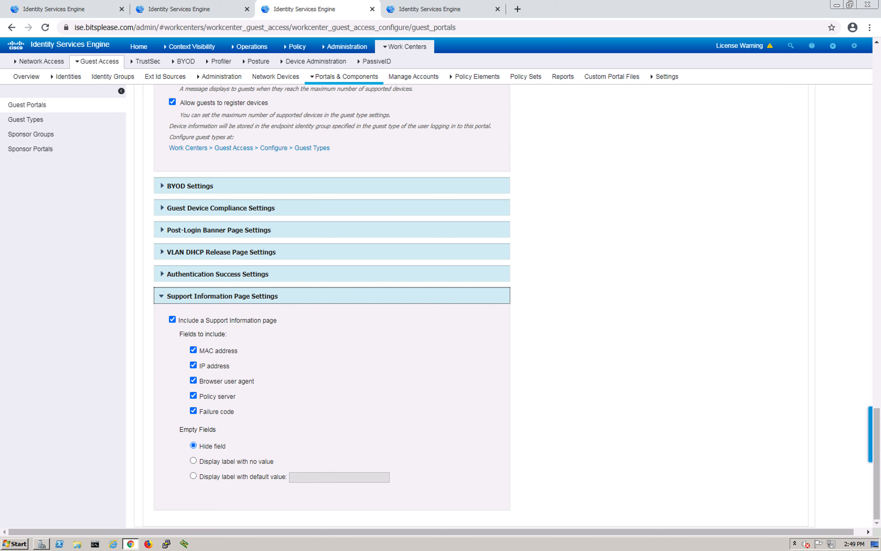
Open the SELF-REG-ACCESS authorization profile from the policy element results and review its common tasks, including the web redirection type, ACL and portal.
{"action": "left_click", "coordinate": [303, 50]}
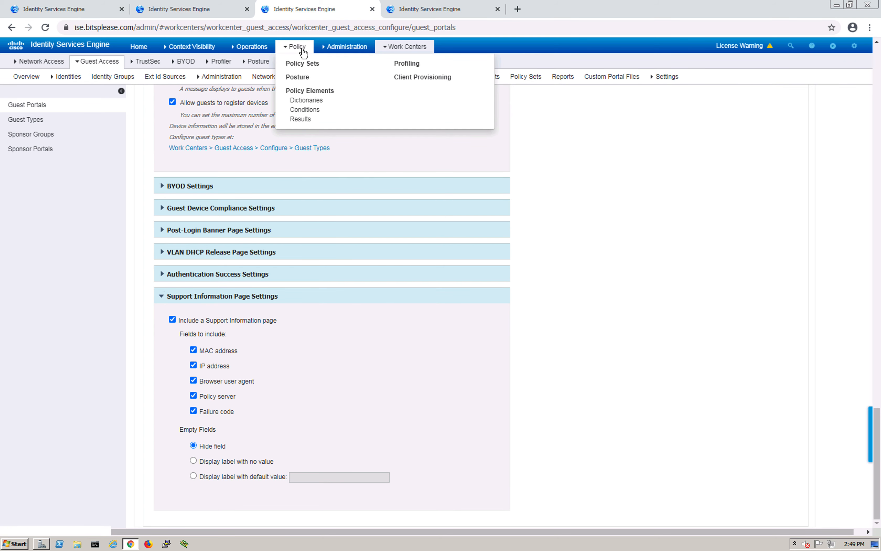
{"action": "left_click", "coordinate": [310, 120]}
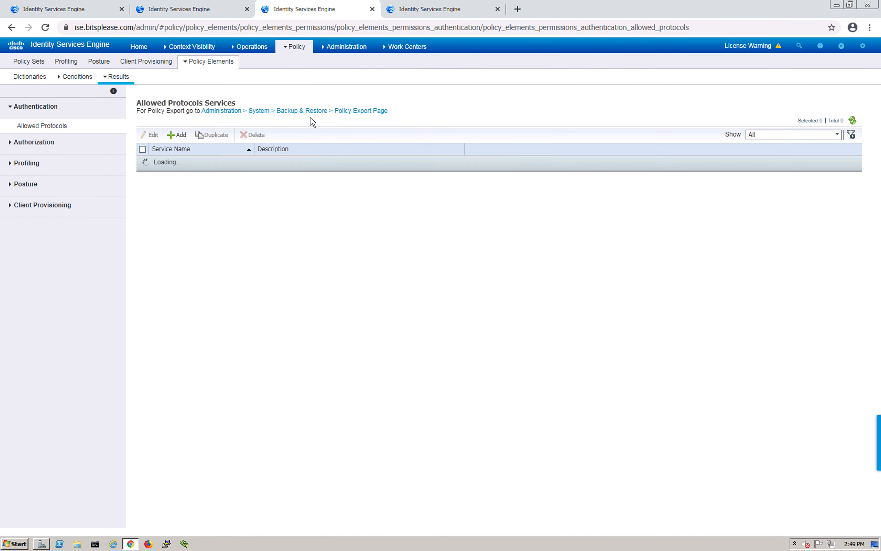
{"action": "left_click", "coordinate": [18, 145]}
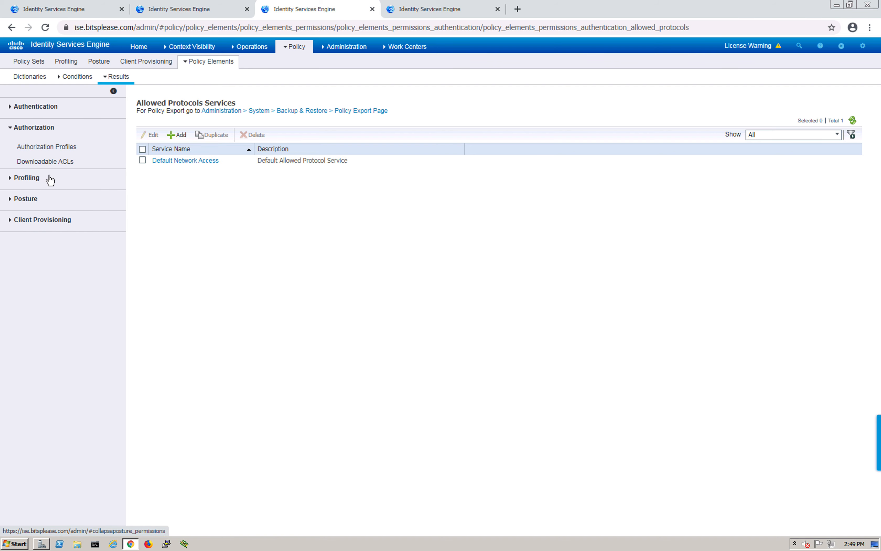
{"action": "left_click", "coordinate": [55, 147]}
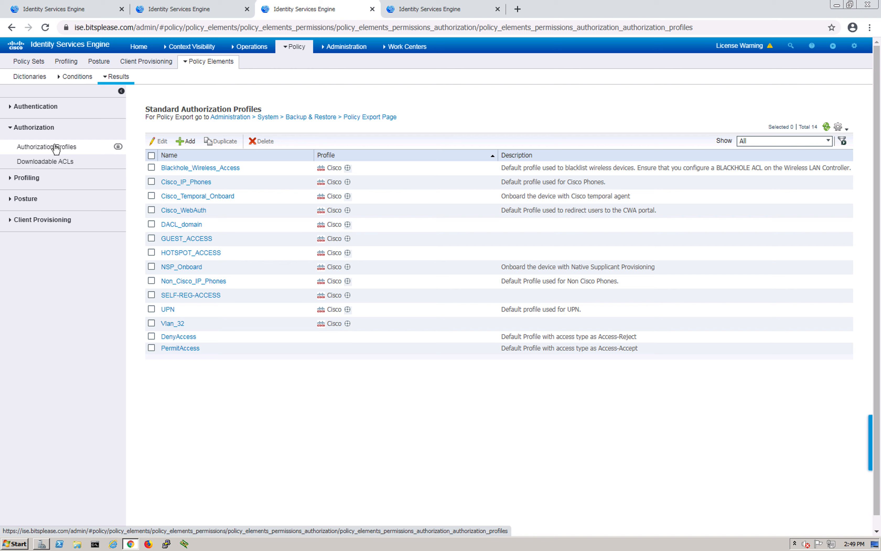
{"action": "left_click", "coordinate": [190, 296]}
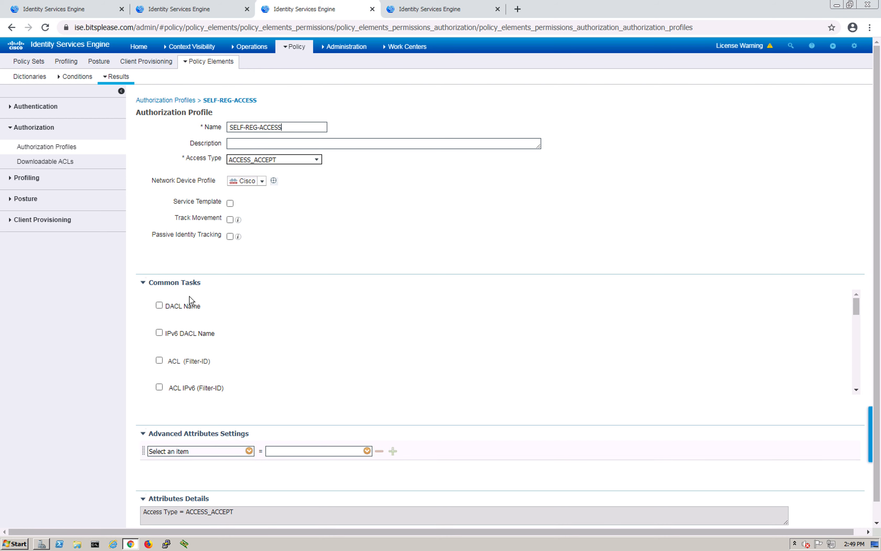
{"action": "scroll", "coordinate": [251, 343], "scroll_direction": "down", "scroll_amount": 1}
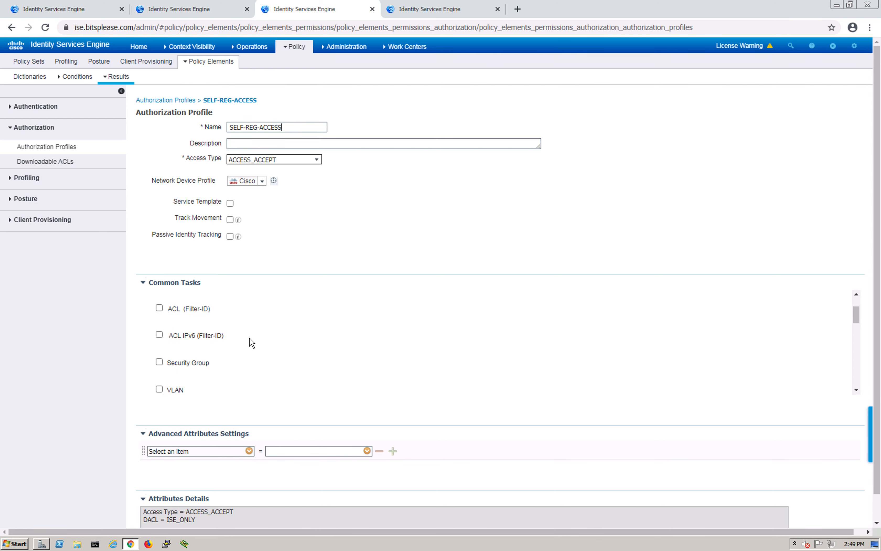
{"action": "scroll", "coordinate": [251, 343], "scroll_direction": "down", "scroll_amount": 2}
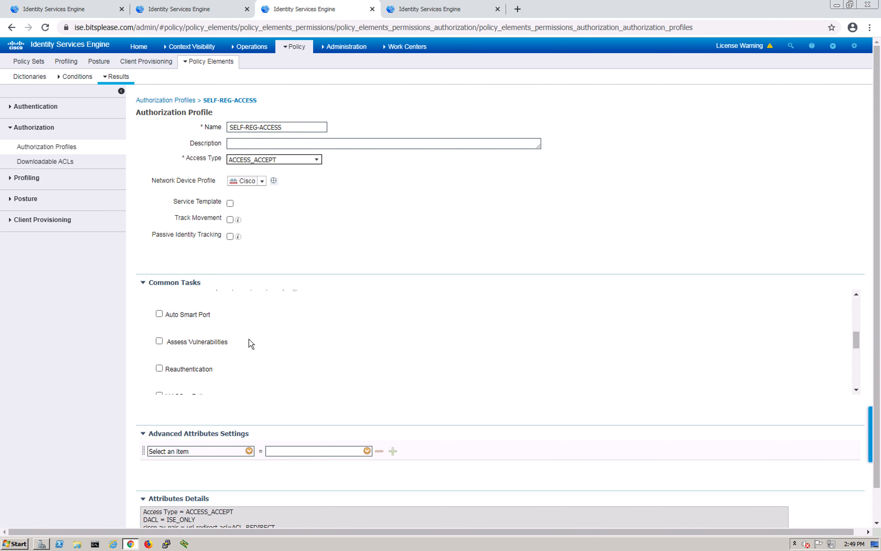
{"action": "scroll", "coordinate": [852, 322], "scroll_direction": "up", "scroll_amount": 2}
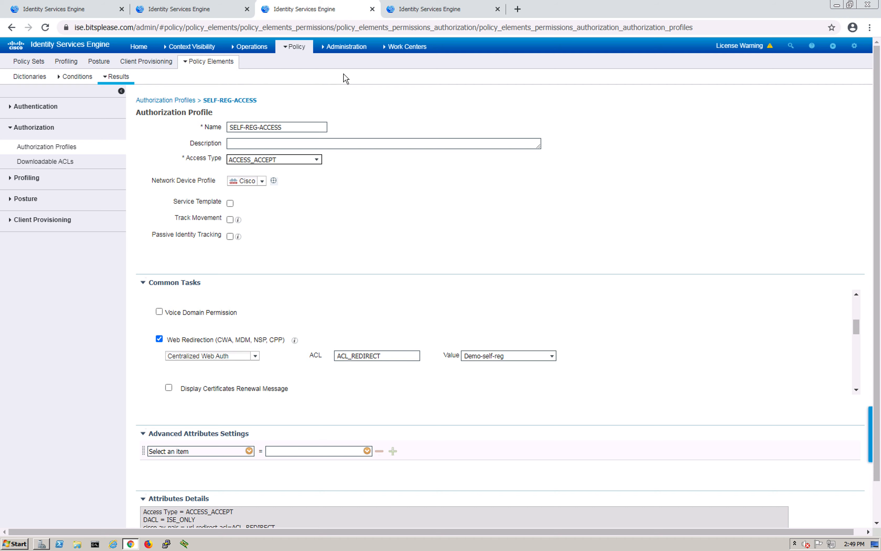
Leave the profile without saving, open the Wired policy set, and review its authentication and authorization rules, including Self-Reg-Access and Hotspot_Access.
{"action": "mouse_move", "coordinate": [294, 51]}
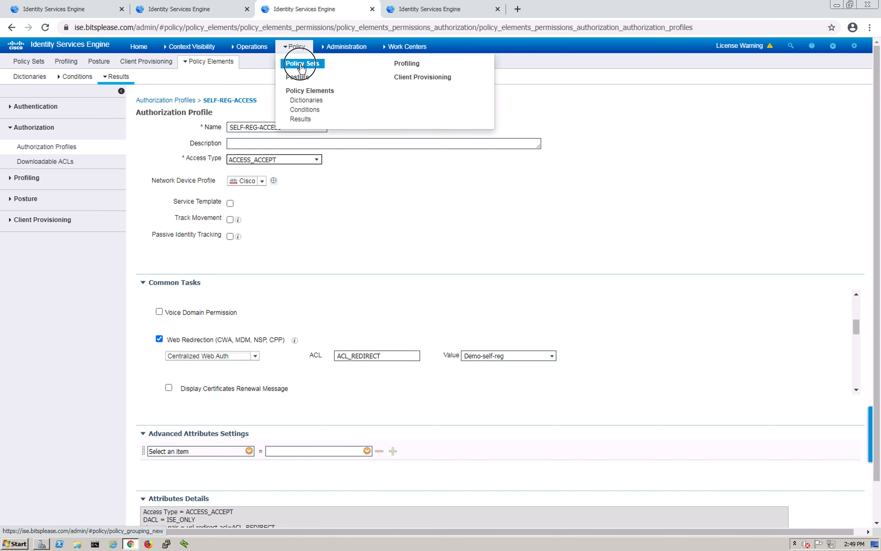
{"action": "left_click", "coordinate": [300, 64]}
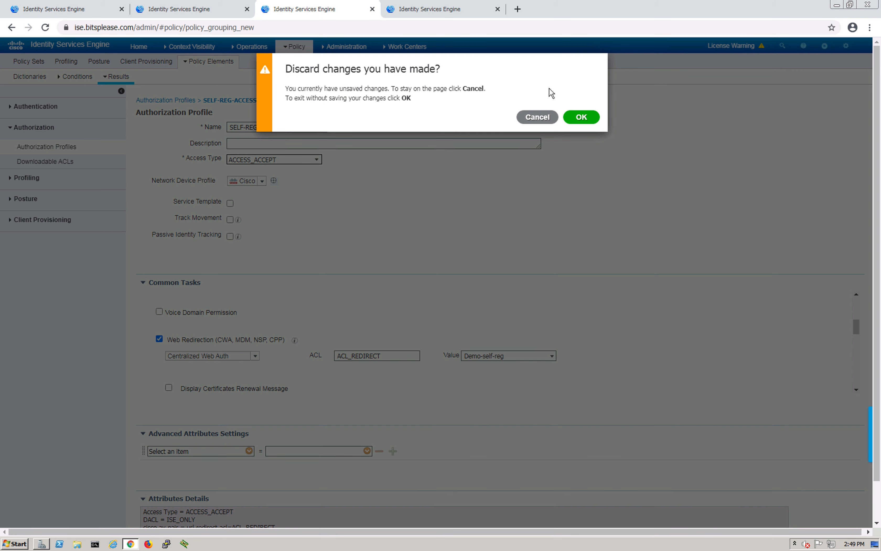
{"action": "left_click", "coordinate": [581, 117]}
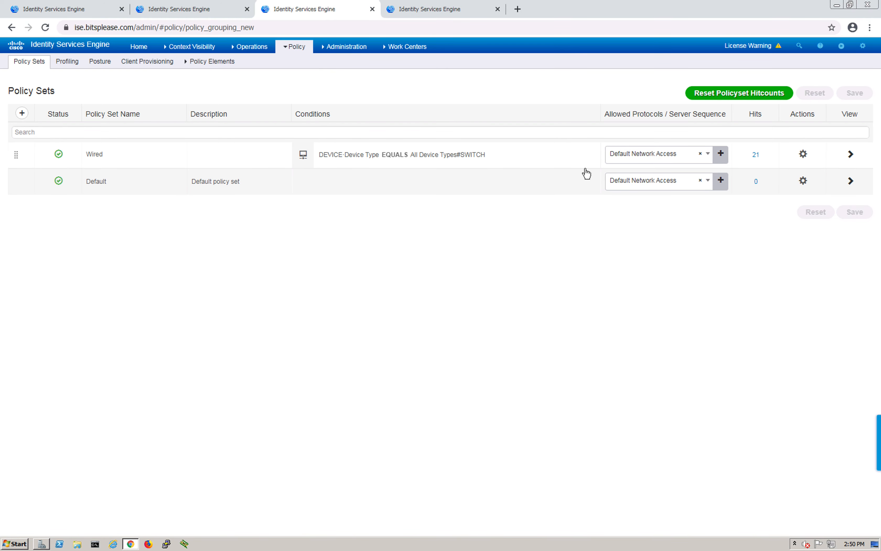
{"action": "left_click", "coordinate": [851, 154]}
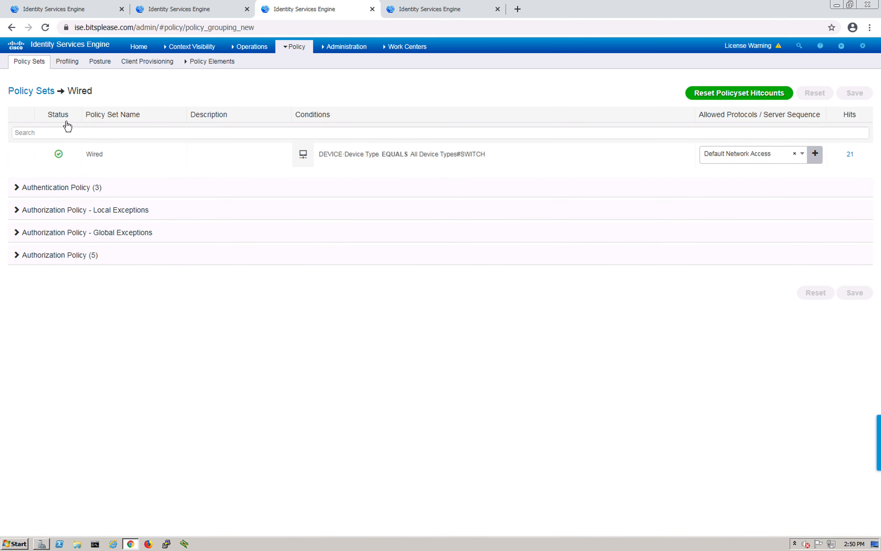
{"action": "left_click", "coordinate": [16, 187]}
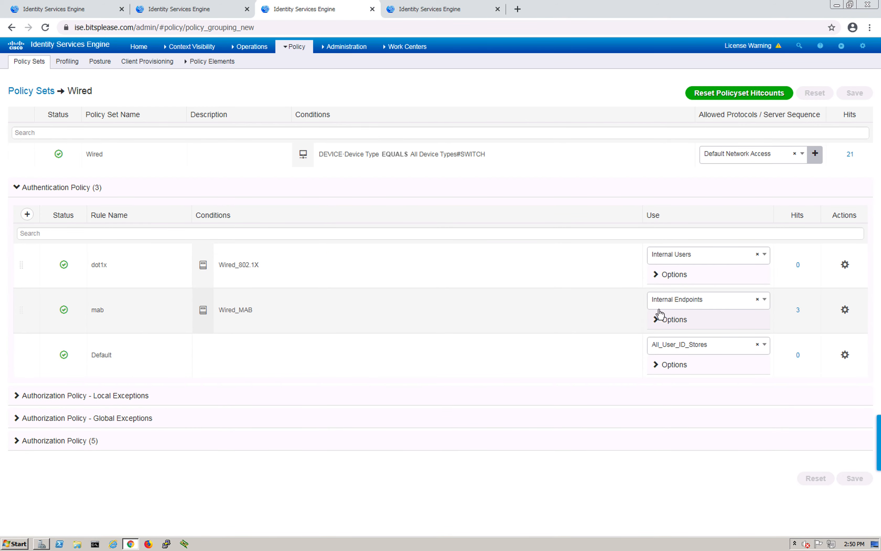
{"action": "left_click", "coordinate": [16, 440]}
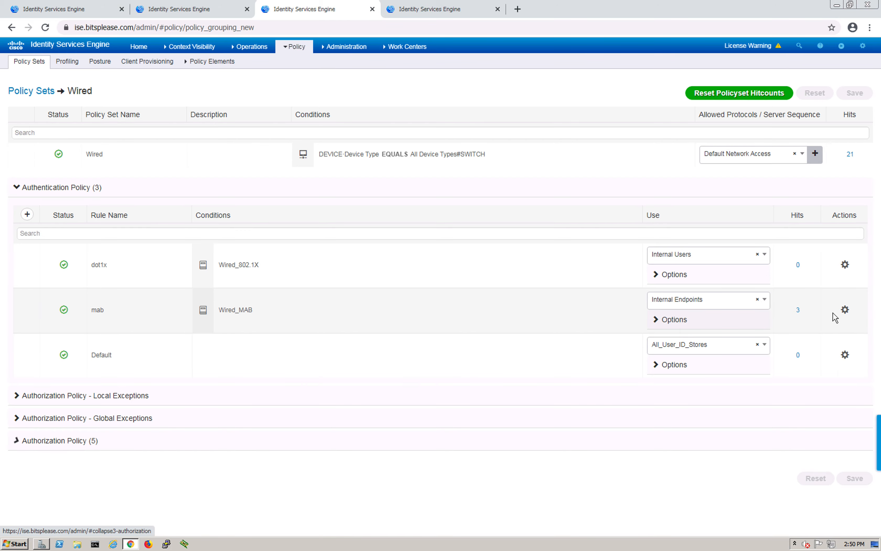
{"action": "scroll", "coordinate": [466, 339], "scroll_direction": "down", "scroll_amount": 4}
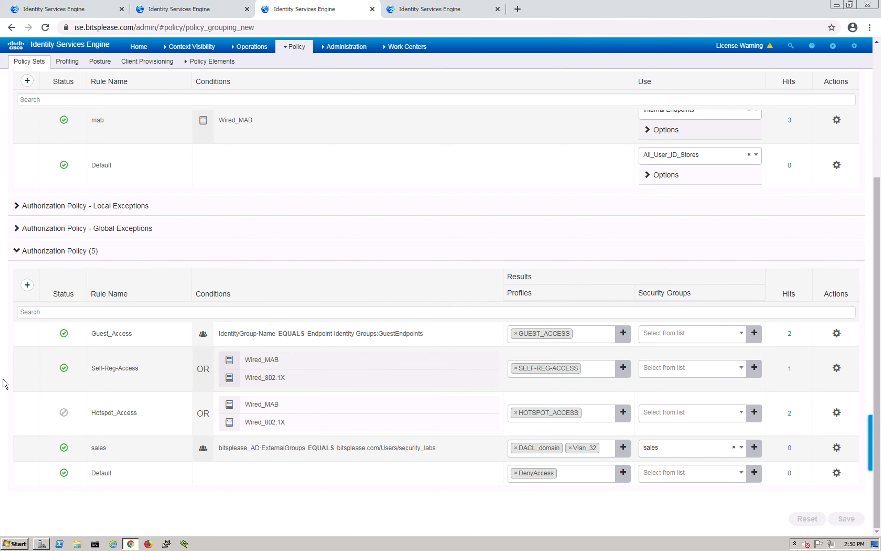
{"action": "left_click_drag", "start_coordinate": [93, 412], "coordinate": [139, 411]}
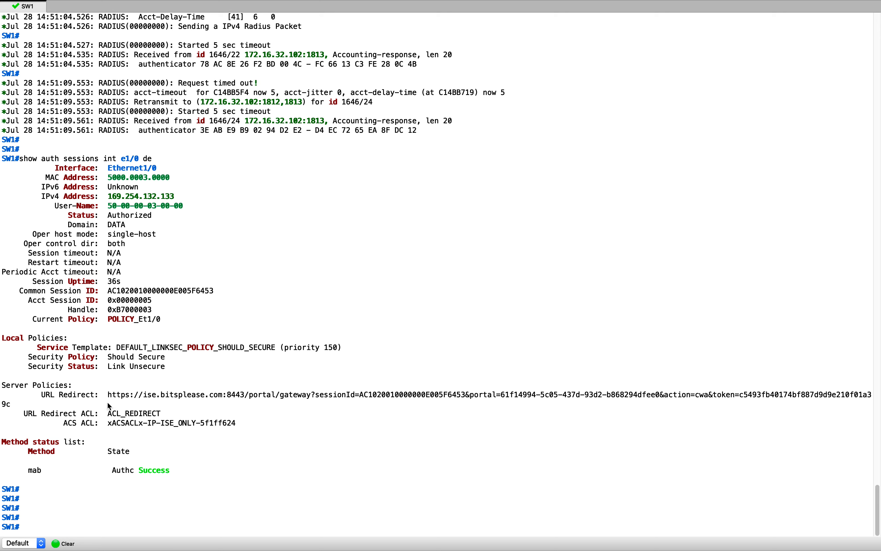
In the SW1 terminal, examine the e1/0 session's URL redirect, redirect ACL and ACS ACL, and copy the redirect URL.
{"action": "double_click", "coordinate": [112, 400]}
{"action": "left_click_drag", "start_coordinate": [107, 424], "coordinate": [249, 431]}
{"action": "left_click", "coordinate": [256, 434]}
{"action": "left_click_drag", "start_coordinate": [108, 424], "coordinate": [236, 427]}
{"action": "left_click", "coordinate": [261, 459]}
{"action": "left_click_drag", "start_coordinate": [107, 405], "coordinate": [236, 407]}
{"action": "left_click_drag", "start_coordinate": [108, 376], "coordinate": [11, 388]}
{"action": "key", "text": "ctrl+c"}
Switch to the Windows client's browser and paste the copied ISE redirect URL, including its session token, into the address field.
{"action": "key", "text": "ctrl+Up"}
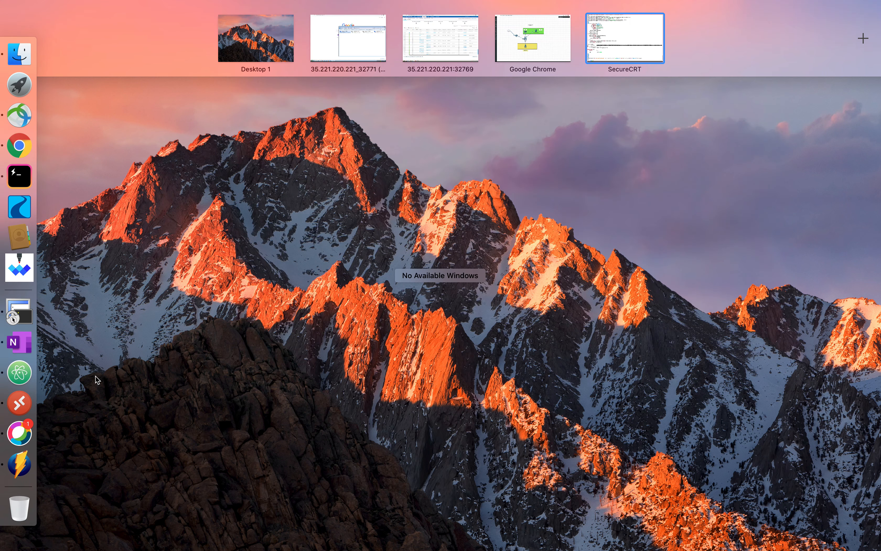
{"action": "left_click", "coordinate": [316, 42]}
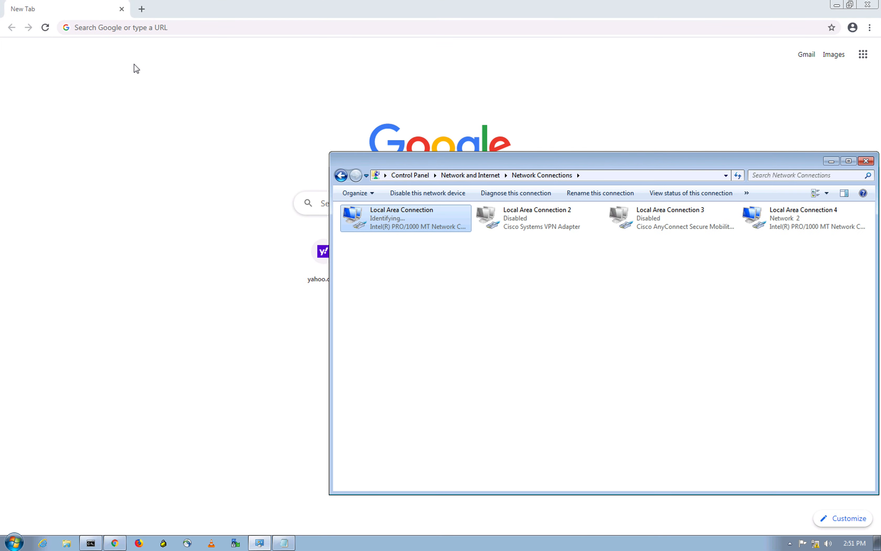
{"action": "left_click", "coordinate": [139, 31]}
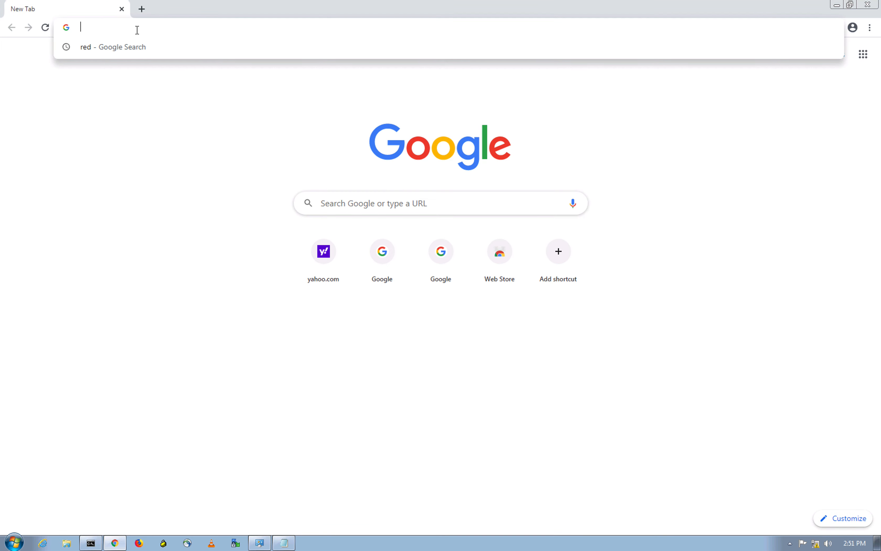
{"action": "key", "text": "ctrl+v"}
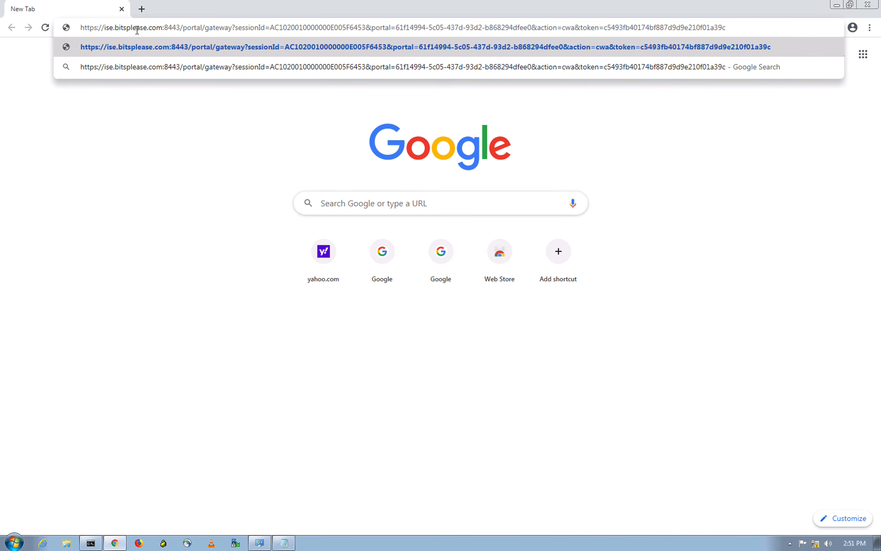
Return to the SW1 terminal and review the e1/0 session's redirect URL and ACLs in the earlier output.
{"action": "key", "text": "ctrl+Up"}
{"action": "left_click", "coordinate": [355, 66]}
{"action": "key", "text": "ctrl+Up"}
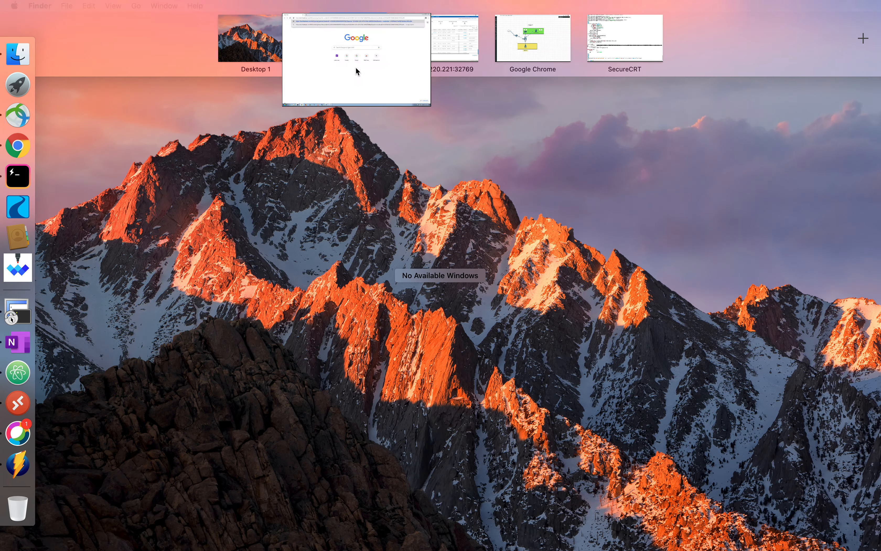
{"action": "left_click", "coordinate": [609, 37]}
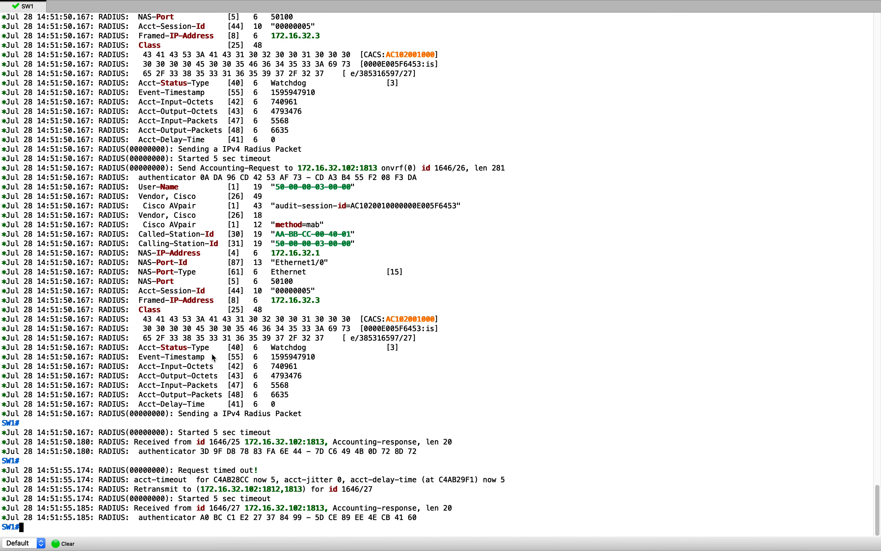
{"action": "scroll", "coordinate": [211, 352], "scroll_direction": "up", "scroll_amount": 10}
{"action": "scroll", "coordinate": [213, 346], "scroll_direction": "up", "scroll_amount": 7}
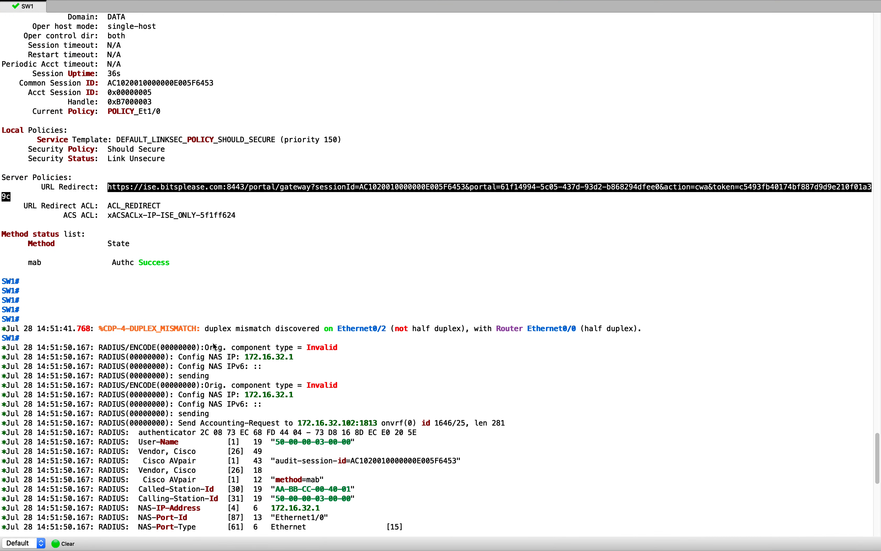
Return to the Windows client's guest portal and open the guest self-registration form.
{"action": "key", "text": "ctrl+Up"}
{"action": "left_click", "coordinate": [733, 24]}
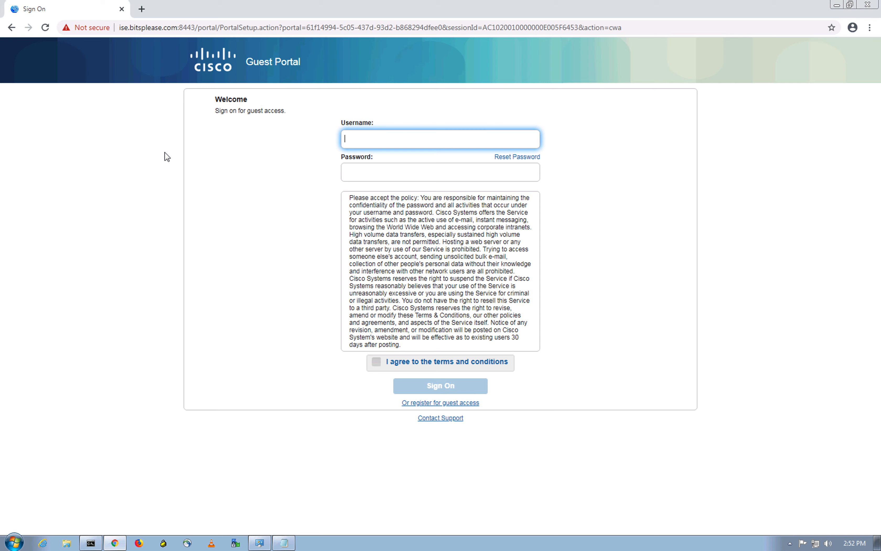
{"action": "left_click", "coordinate": [210, 206]}
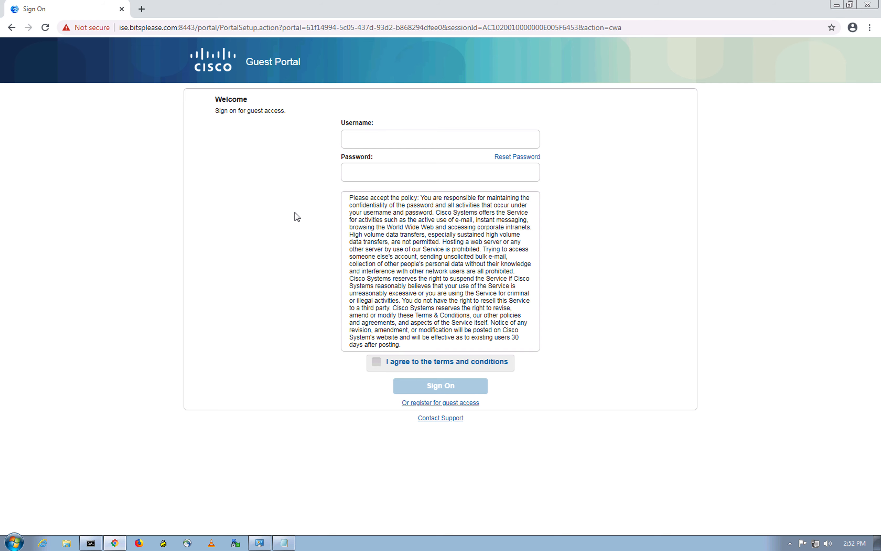
{"action": "left_click", "coordinate": [447, 403]}
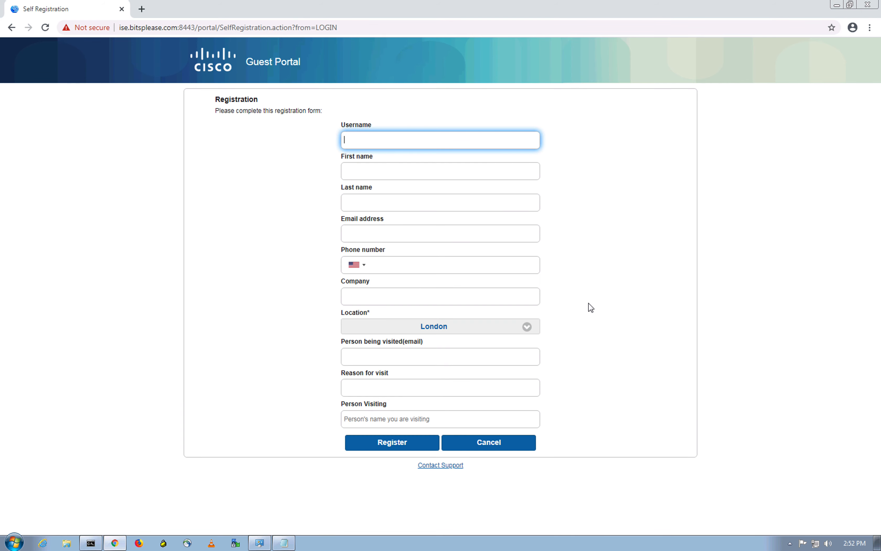
Try to register a guest account using only a three-letter username and a matching first name, with London as the location.
{"action": "left_click", "coordinate": [389, 142]}
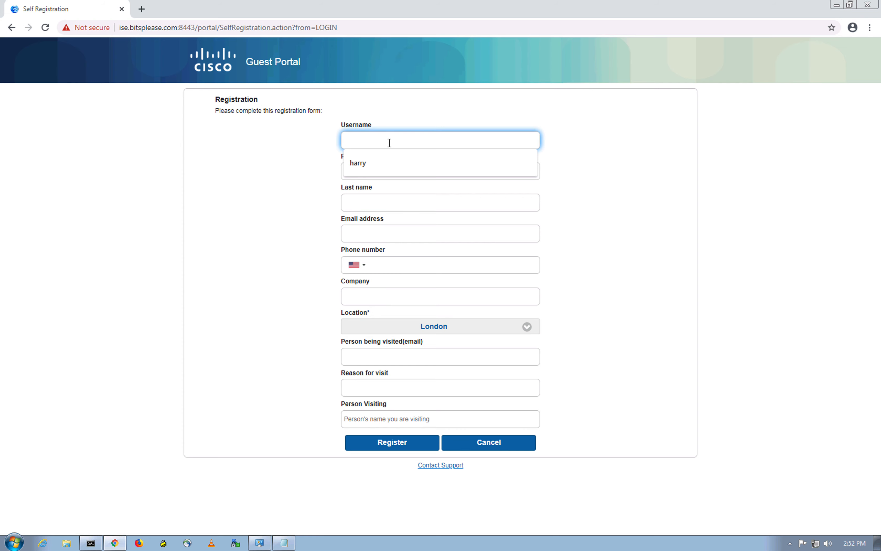
{"action": "type", "text": "tom"}
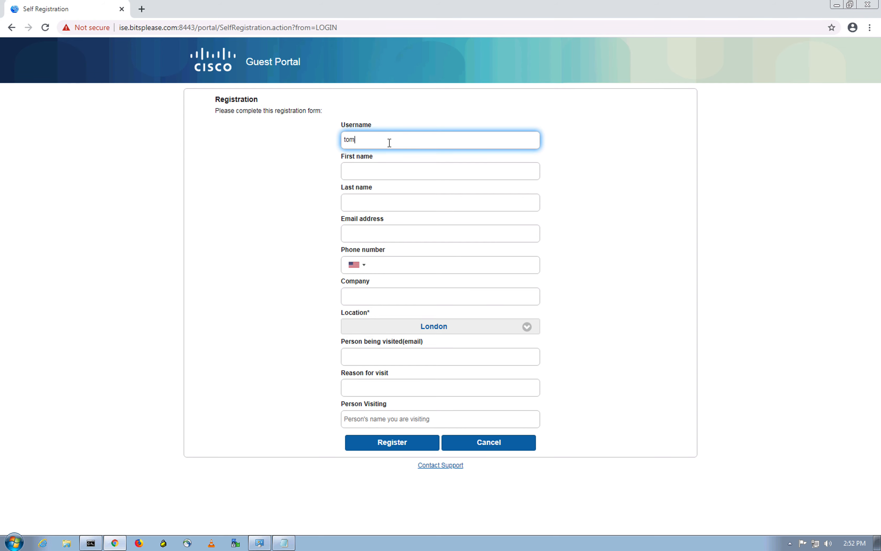
{"action": "left_click", "coordinate": [384, 172]}
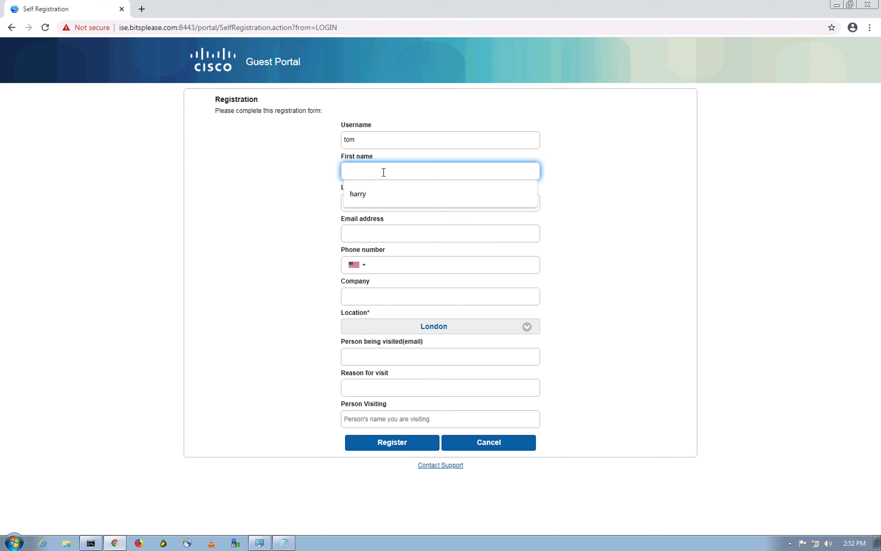
{"action": "type", "text": "tom"}
{"action": "left_click", "coordinate": [227, 294]}
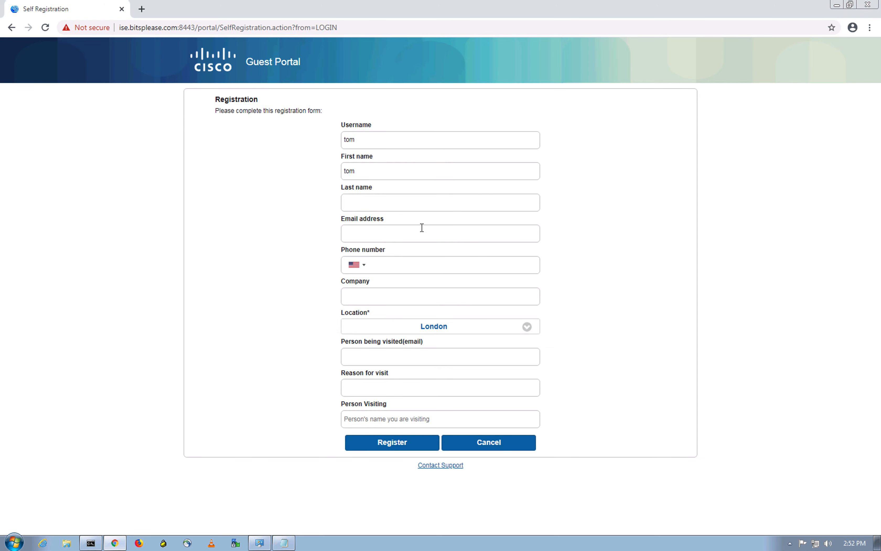
{"action": "left_click", "coordinate": [399, 444]}
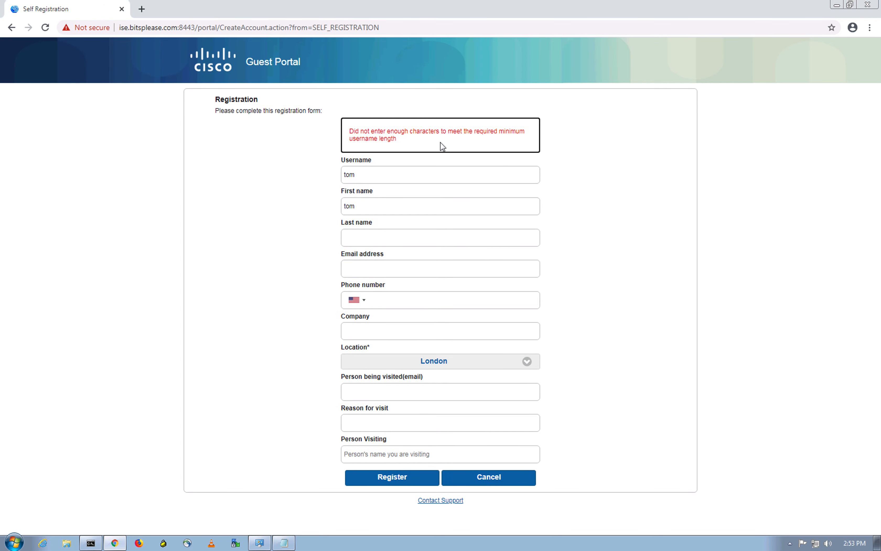
Append 2020 to the username, set the first name to the same value, and register the guest account.
{"action": "left_click", "coordinate": [378, 176]}
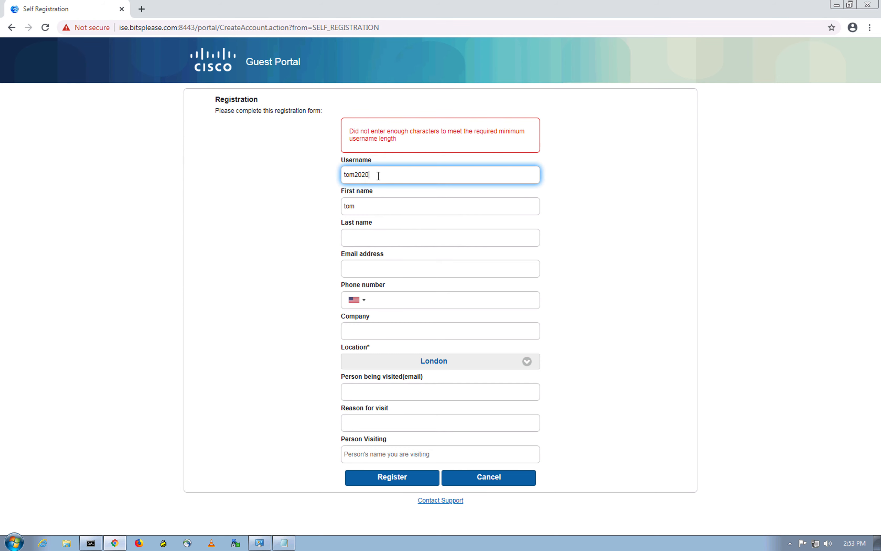
{"action": "left_click", "coordinate": [378, 203]}
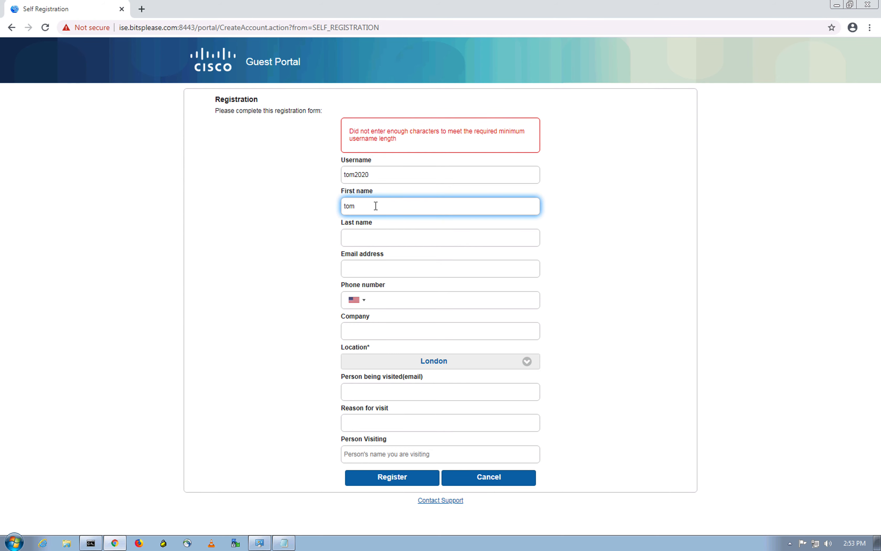
{"action": "key", "text": "ctrl+a"}
{"action": "left_click", "coordinate": [629, 249]}
{"action": "left_click", "coordinate": [398, 482]}
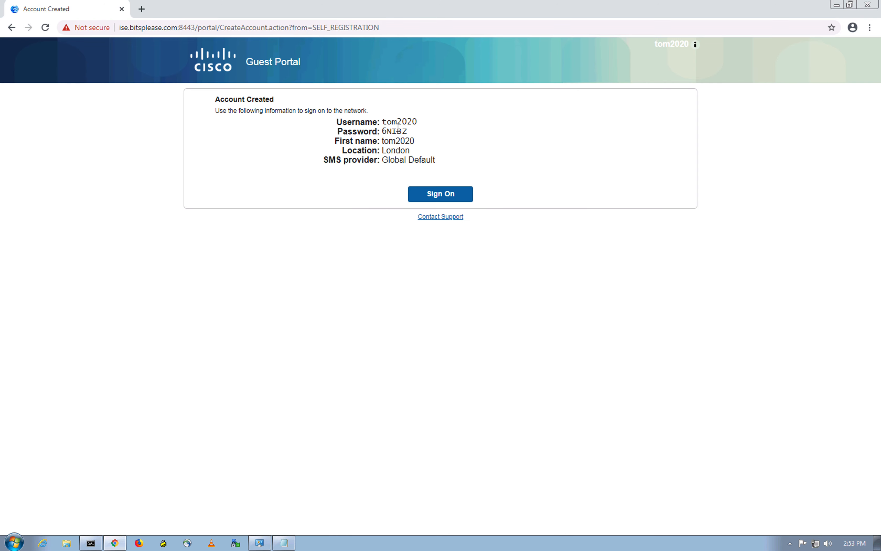
Copy the new account's username and password into Notepad, replacing the existing text.
{"action": "left_click_drag", "start_coordinate": [333, 121], "coordinate": [426, 131]}
{"action": "right_click", "coordinate": [389, 131]}
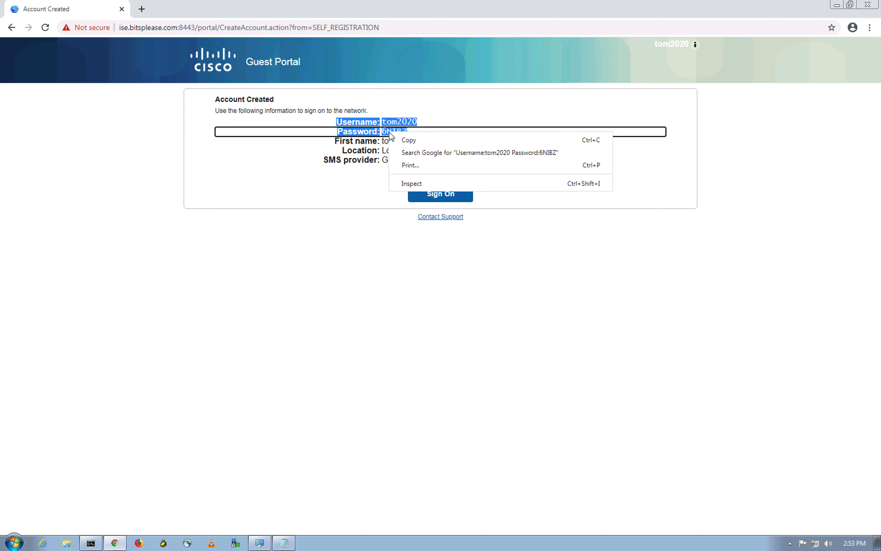
{"action": "left_click", "coordinate": [409, 141]}
{"action": "left_click", "coordinate": [283, 543]}
{"action": "left_click_drag", "start_coordinate": [81, 225], "coordinate": [2, 210]}
{"action": "key", "text": "ctrl+v"}
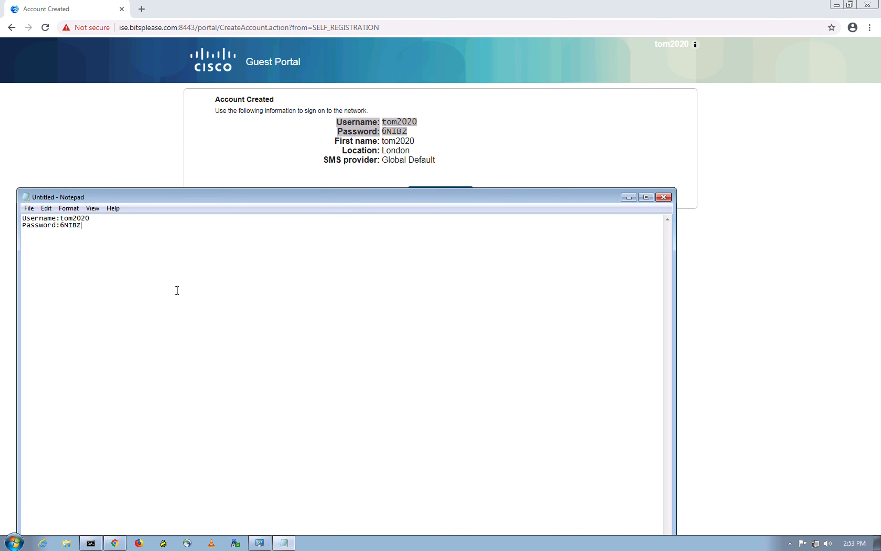
Proceed to the portal's sign-on page and fill in the username copied from Notepad.
{"action": "left_click", "coordinate": [97, 134]}
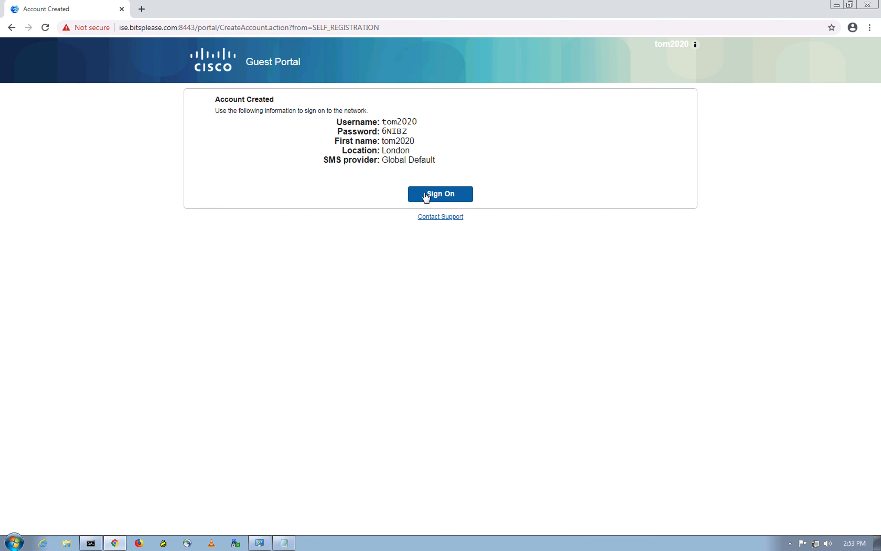
{"action": "left_click", "coordinate": [427, 198]}
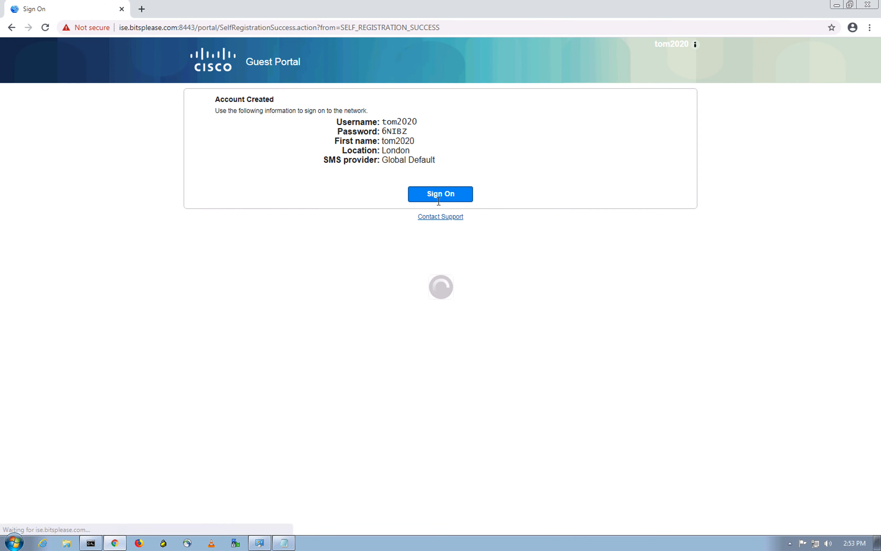
{"action": "left_click", "coordinate": [284, 542]}
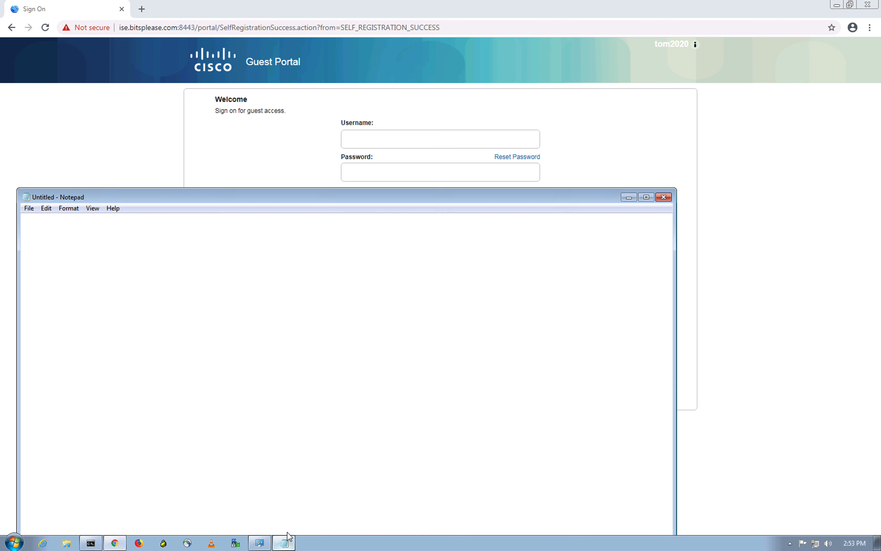
{"action": "left_click_drag", "start_coordinate": [61, 218], "coordinate": [91, 214]}
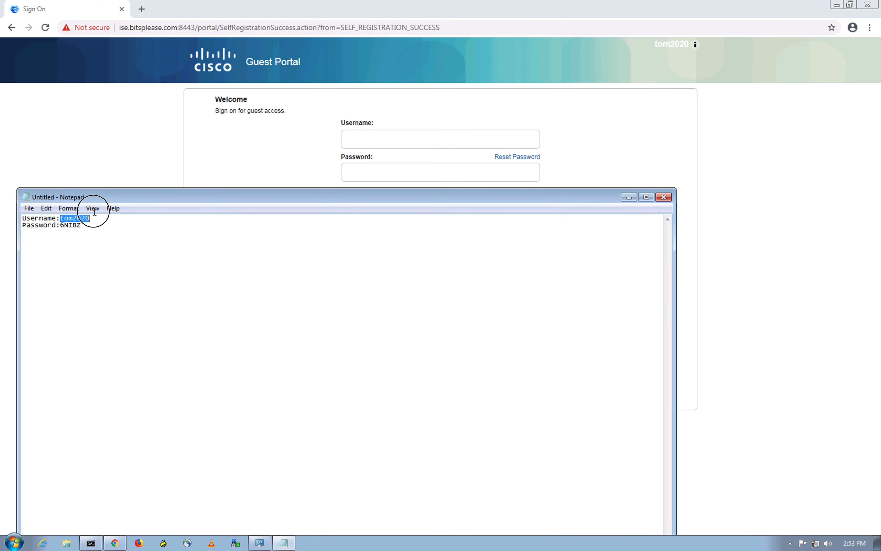
{"action": "left_click", "coordinate": [371, 139]}
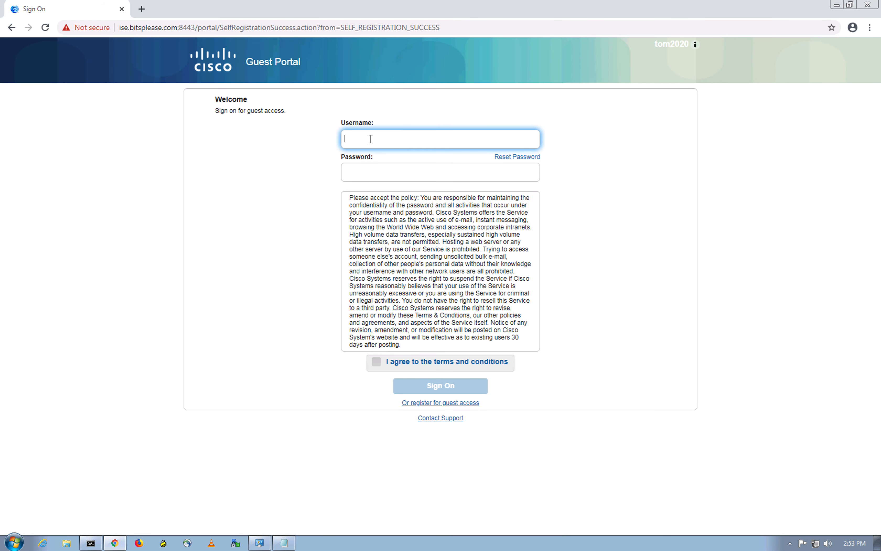
{"action": "key", "text": "ctrl+v"}
Paste the account password from Notepad, agree to the terms and conditions, and sign on to the guest portal.
{"action": "left_click", "coordinate": [284, 542]}
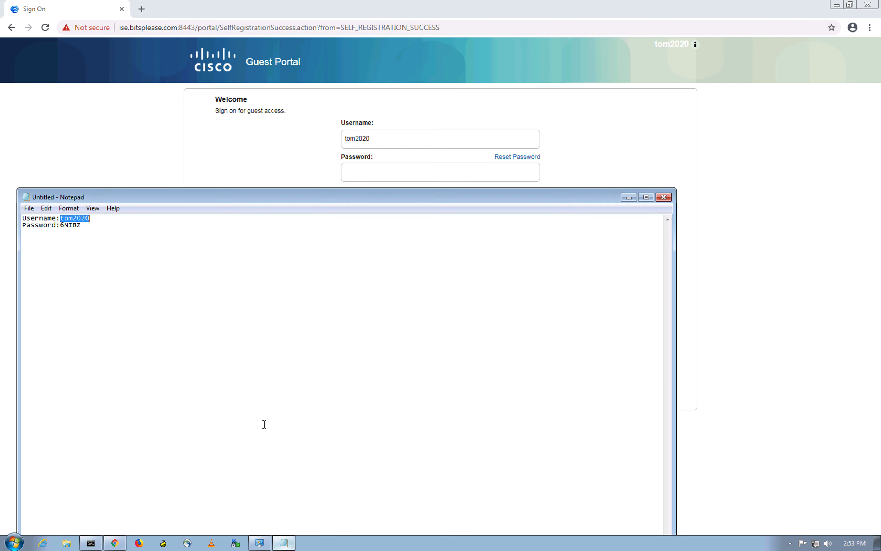
{"action": "left_click", "coordinate": [66, 228]}
{"action": "double_click", "coordinate": [67, 226]}
{"action": "left_click", "coordinate": [65, 228]}
{"action": "left_click_drag", "start_coordinate": [60, 225], "coordinate": [84, 225]}
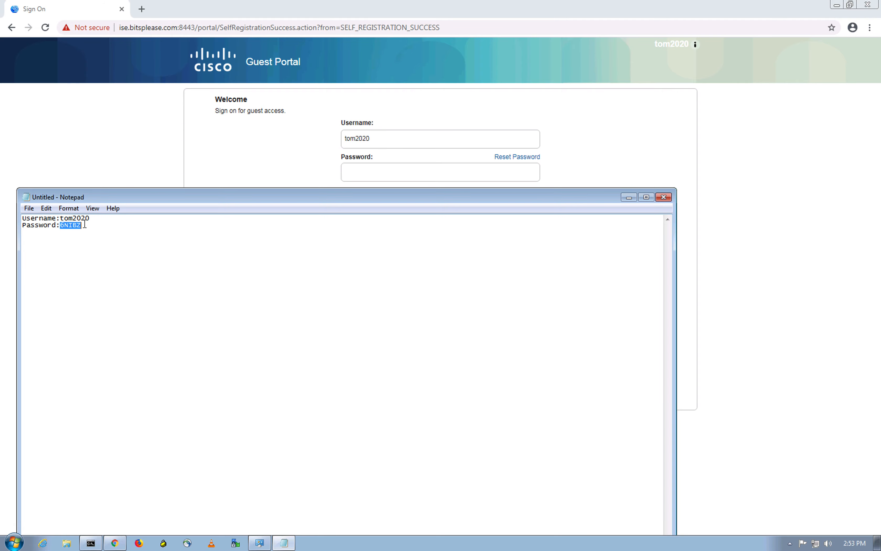
{"action": "left_click", "coordinate": [388, 174]}
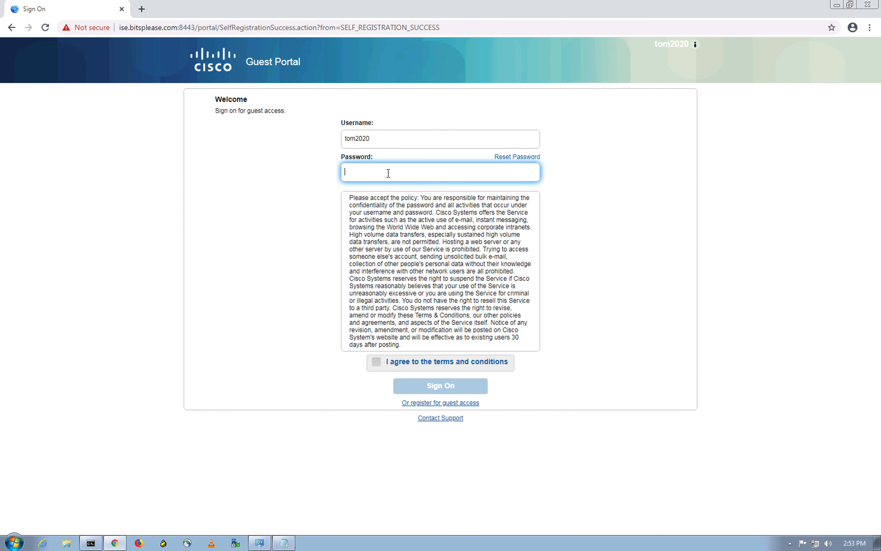
{"action": "key", "text": "ctrl+v"}
{"action": "left_click", "coordinate": [376, 362]}
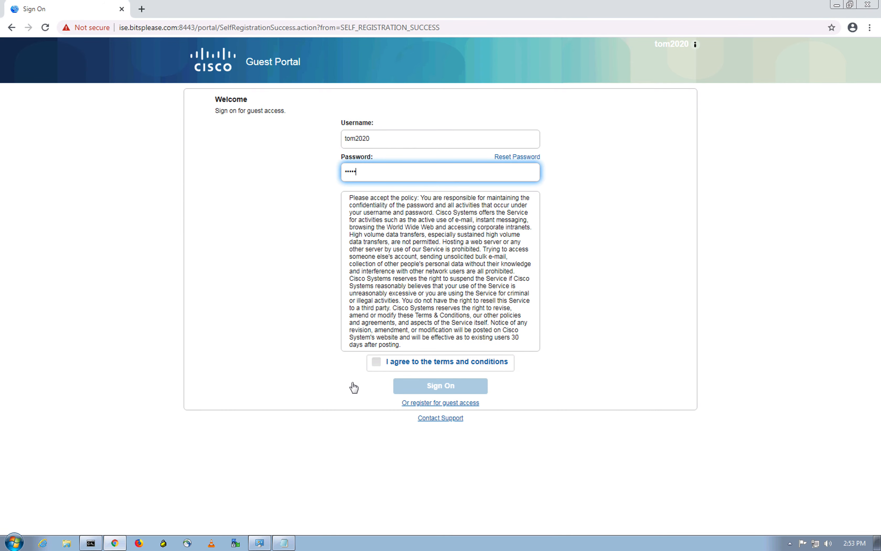
{"action": "left_click", "coordinate": [423, 387]}
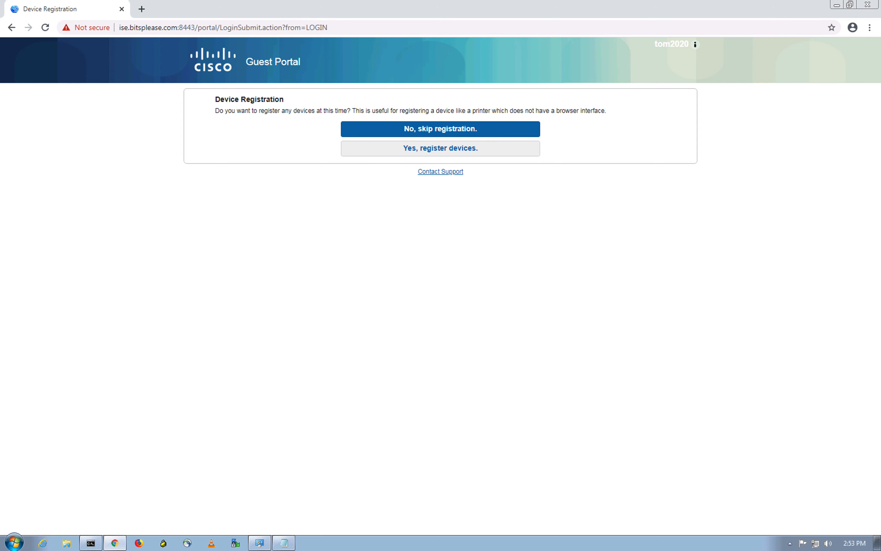
Skip device registration and continue past the welcome message to connect to the network.
{"action": "left_click", "coordinate": [430, 133]}
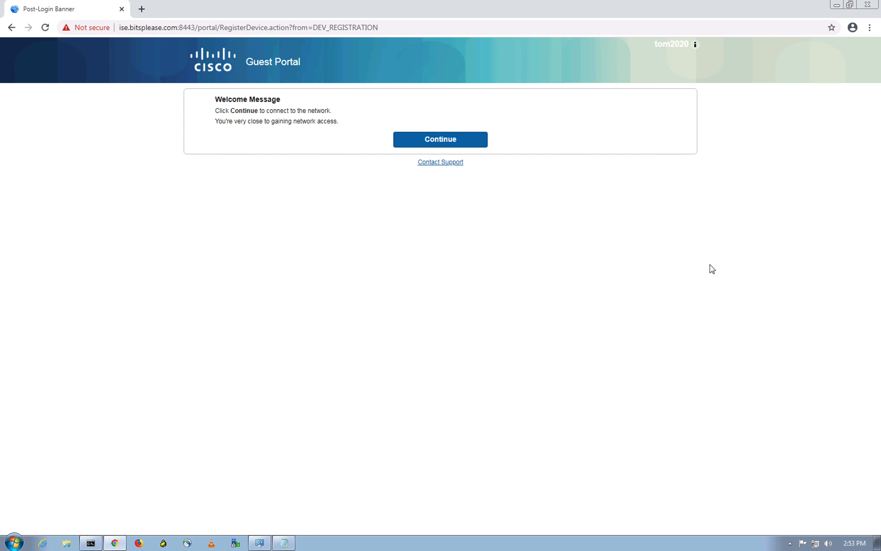
{"action": "left_click", "coordinate": [269, 109]}
{"action": "left_click_drag", "start_coordinate": [270, 109], "coordinate": [297, 109]}
{"action": "left_click", "coordinate": [294, 124]}
{"action": "left_click", "coordinate": [428, 139]}
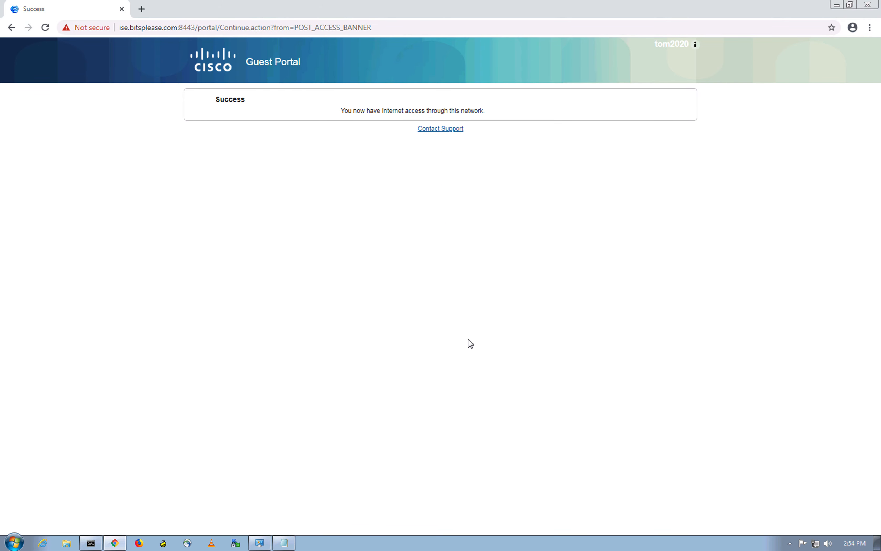
Test internet access by loading yahoo.com in a new browser tab.
{"action": "left_click", "coordinate": [142, 9]}
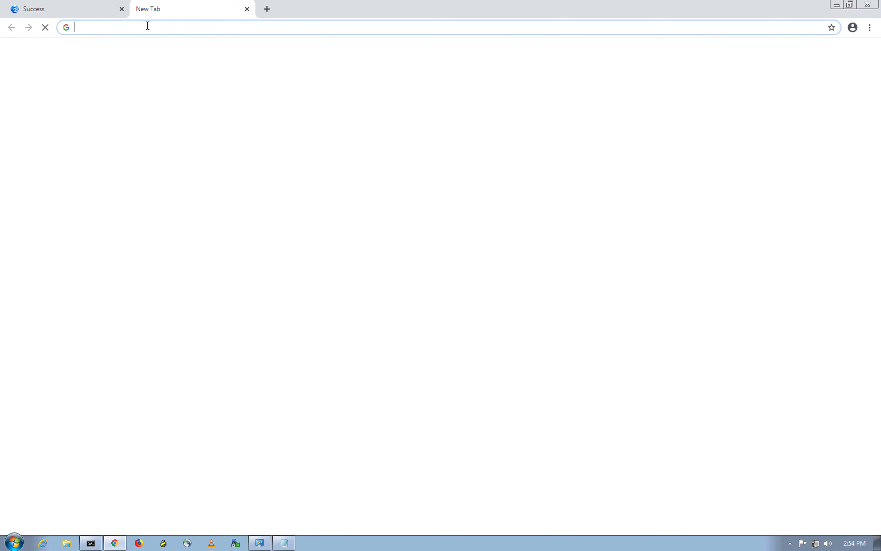
{"action": "type", "text": "yahoo"}
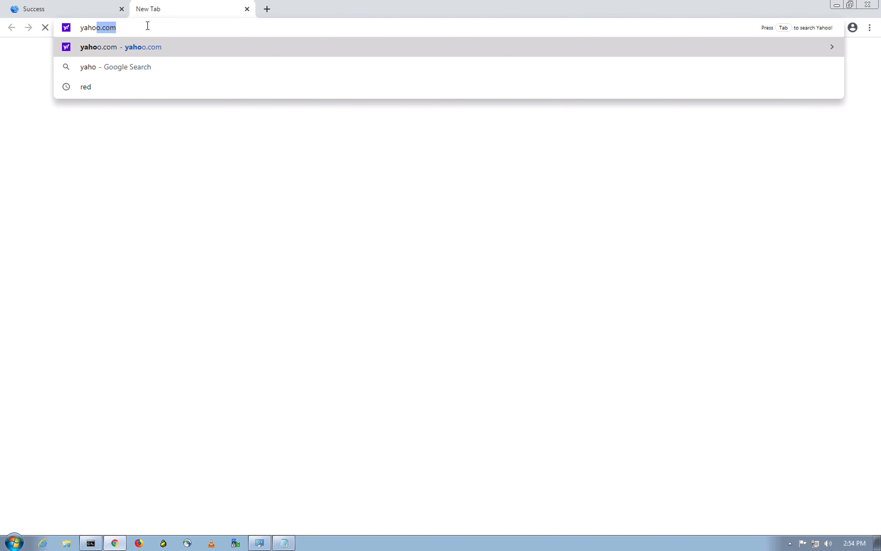
{"action": "key", "text": "Return"}
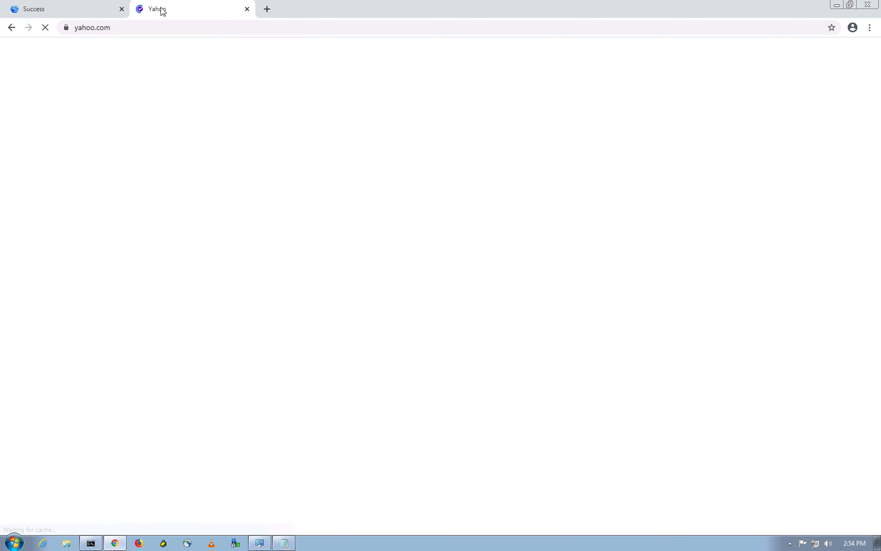
Ping 172.16.32.40 from the client's Command Prompt, stop the ping, and return to the browser.
{"action": "left_click", "coordinate": [90, 543]}
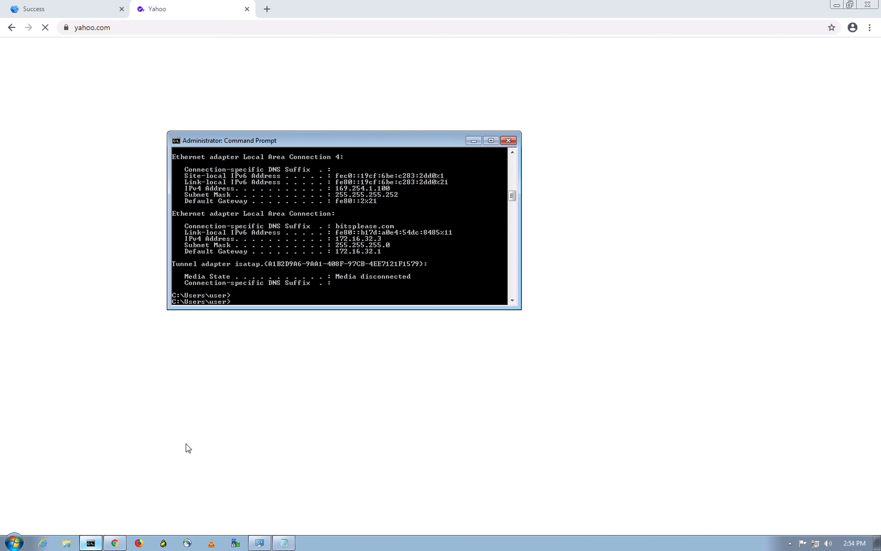
{"action": "key", "text": "Up"}
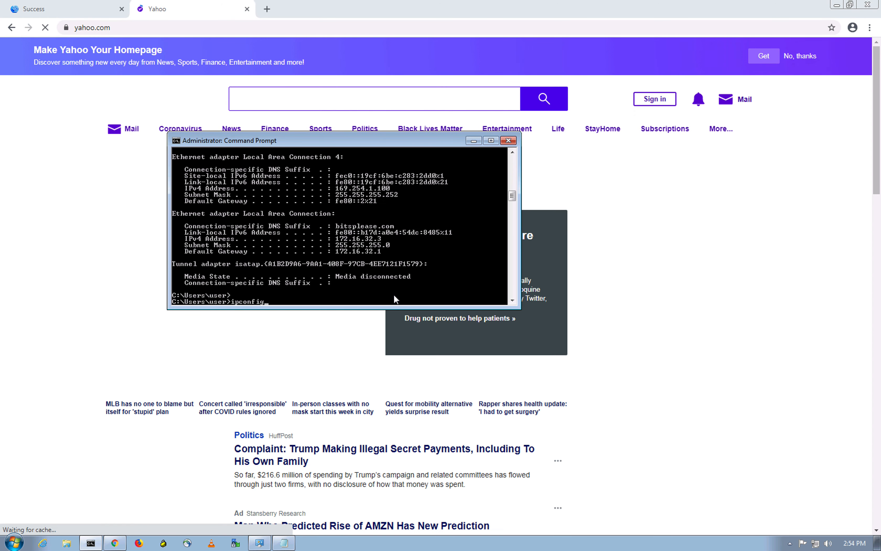
{"action": "key", "text": "BackSpace"}
{"action": "key", "text": "BackSpace"}
{"action": "key", "text": "BackSpace"}
{"action": "key", "text": "BackSpace"}
{"action": "key", "text": "BackSpace"}
{"action": "key", "text": "BackSpace"}
{"action": "key", "text": "BackSpace"}
{"action": "key", "text": "BackSpace"}
{"action": "type", "text": "ping "}
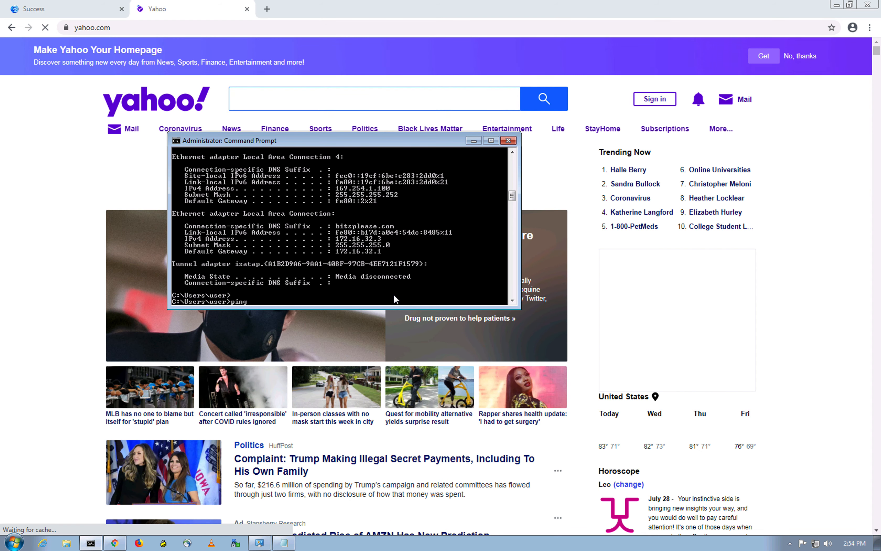
{"action": "type", "text": "18"}
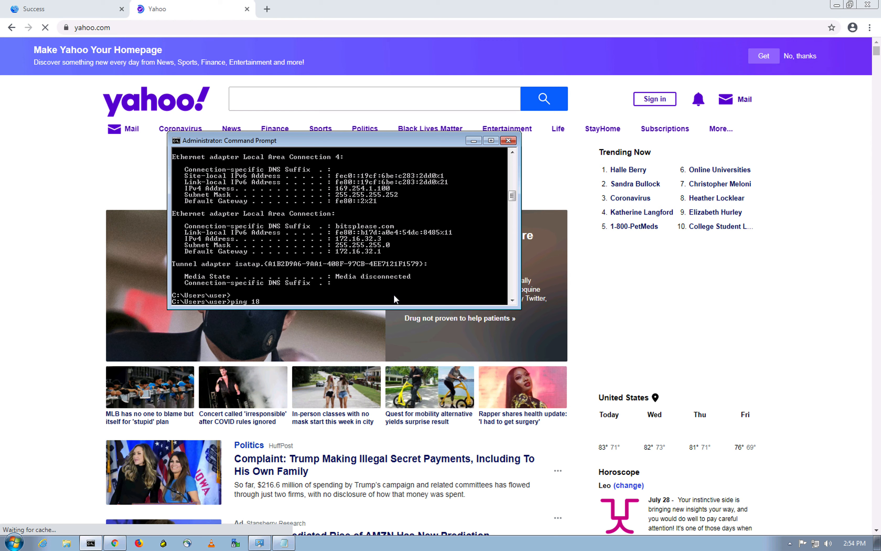
{"action": "key", "text": "BackSpace"}
{"action": "type", "text": "72.16.32.40"}
{"action": "key", "text": "Return"}
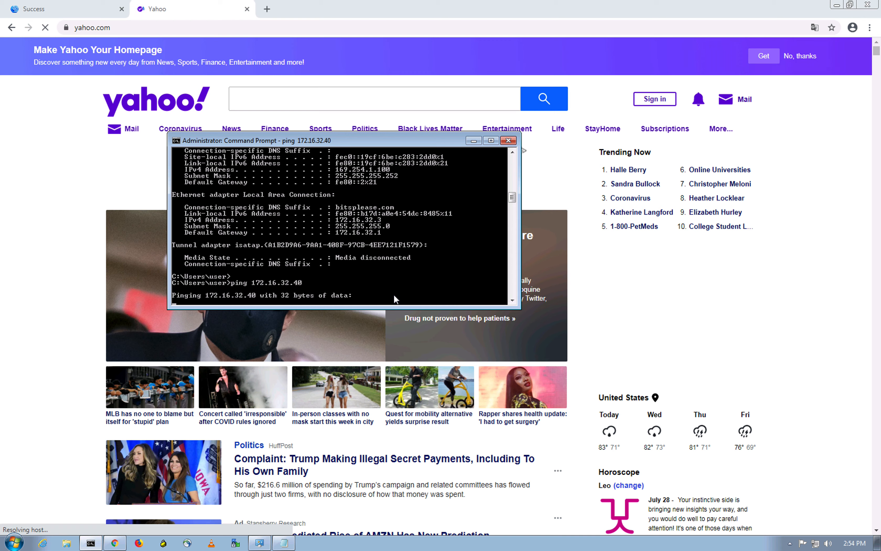
{"action": "key", "text": "ctrl+c"}
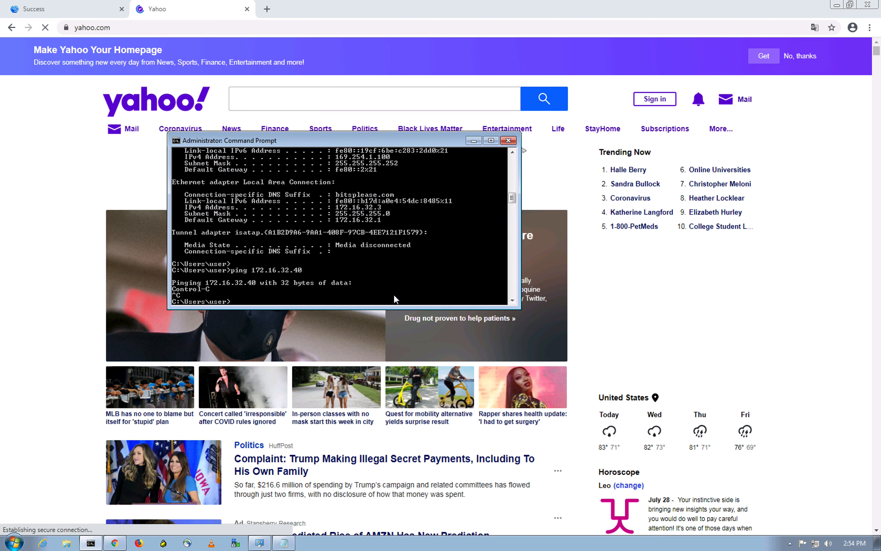
{"action": "left_click", "coordinate": [56, 278]}
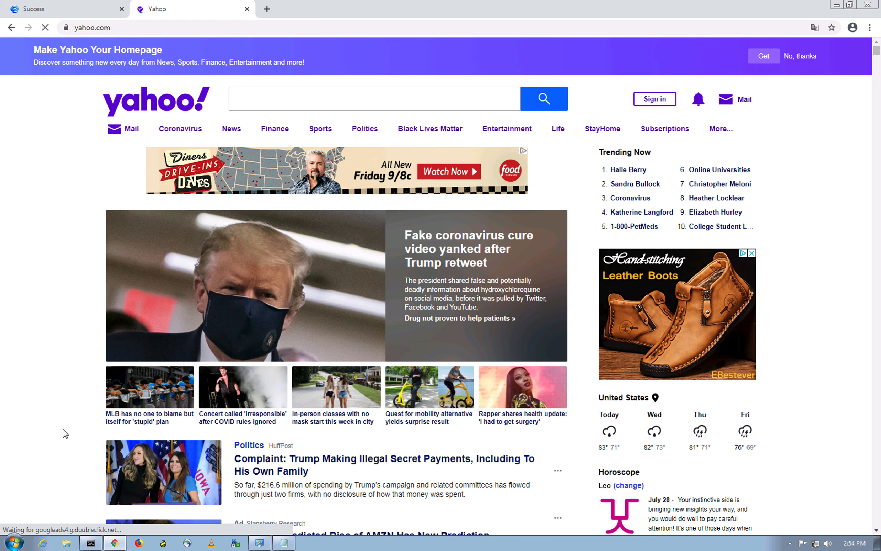
Switch to the ISE admin desktop, refresh the RADIUS live logs, and widen the Authorization Profiles column to read the guest session entries.
{"action": "key", "text": "ctrl+Up"}
{"action": "left_click", "coordinate": [447, 44]}
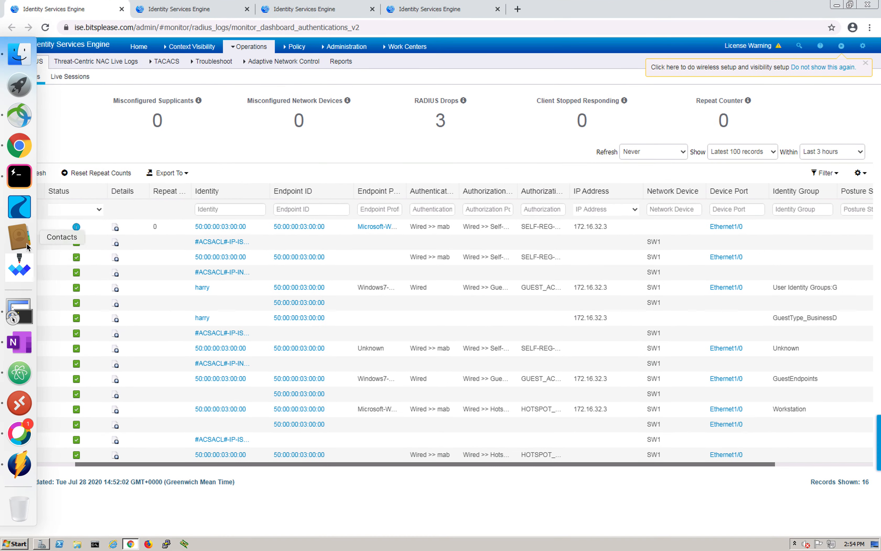
{"action": "left_click", "coordinate": [34, 175]}
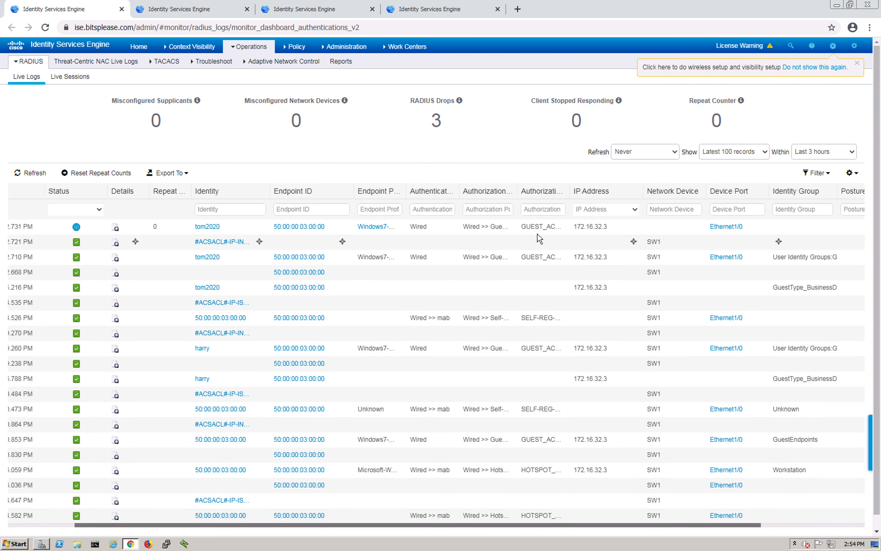
{"action": "left_click_drag", "start_coordinate": [570, 191], "coordinate": [600, 194]}
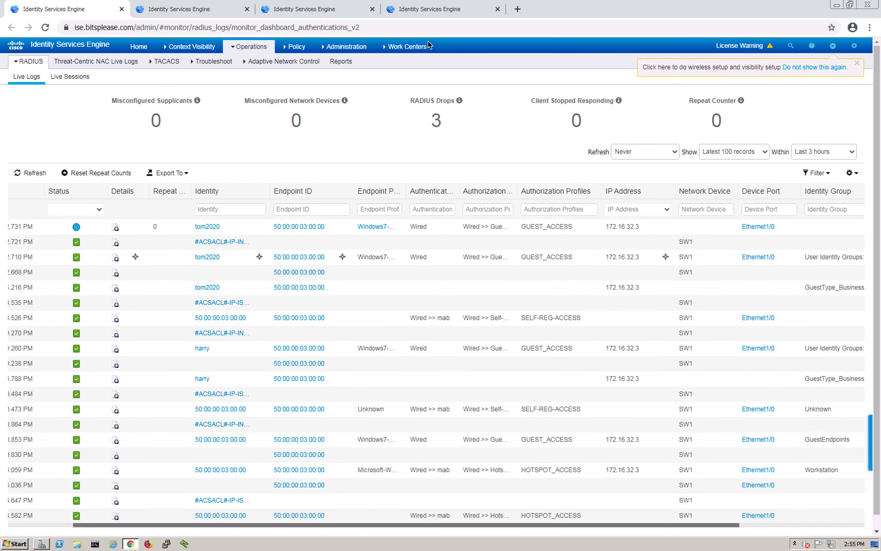
{"action": "left_click", "coordinate": [407, 46]}
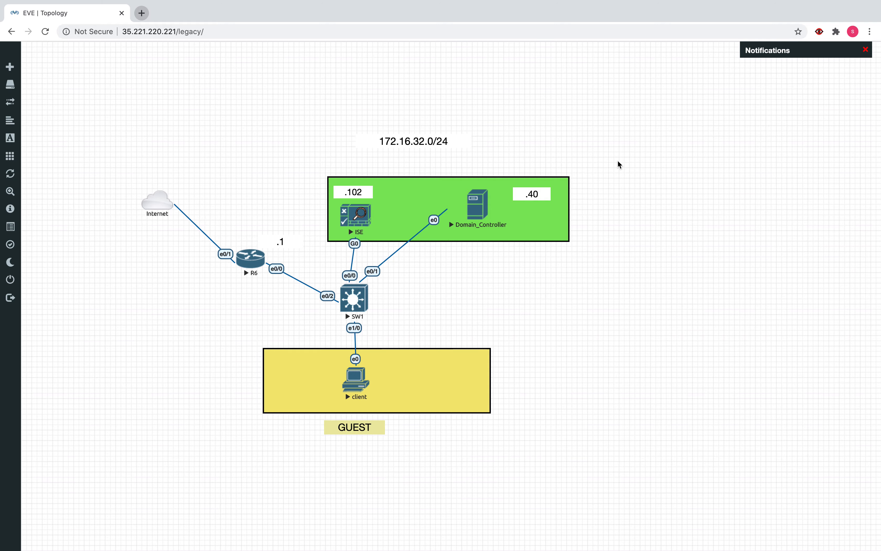
Switch from the EVE topology to the ISE console and open the Demo-self-reg_sponsor guest portal from the Guest Access portals.
{"action": "left_click", "coordinate": [638, 172]}
{"action": "key", "text": "ctrl+Up"}
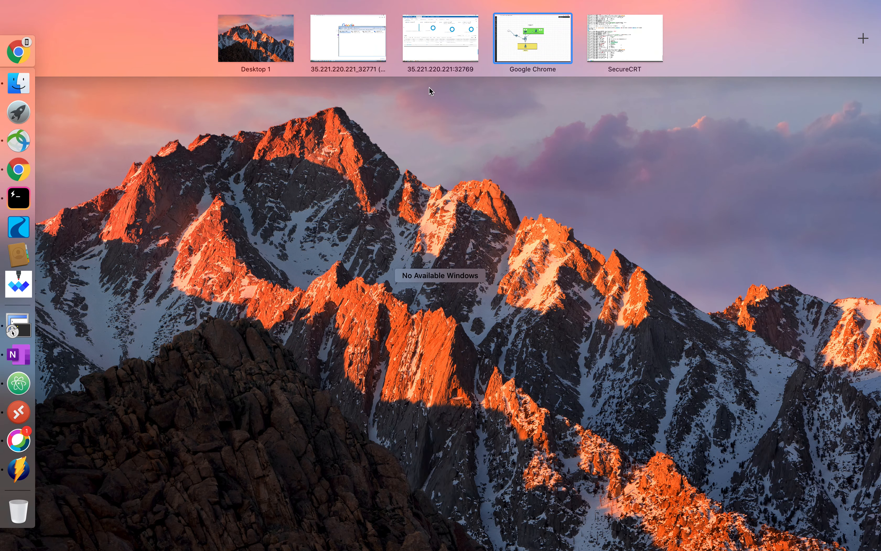
{"action": "left_click", "coordinate": [453, 57]}
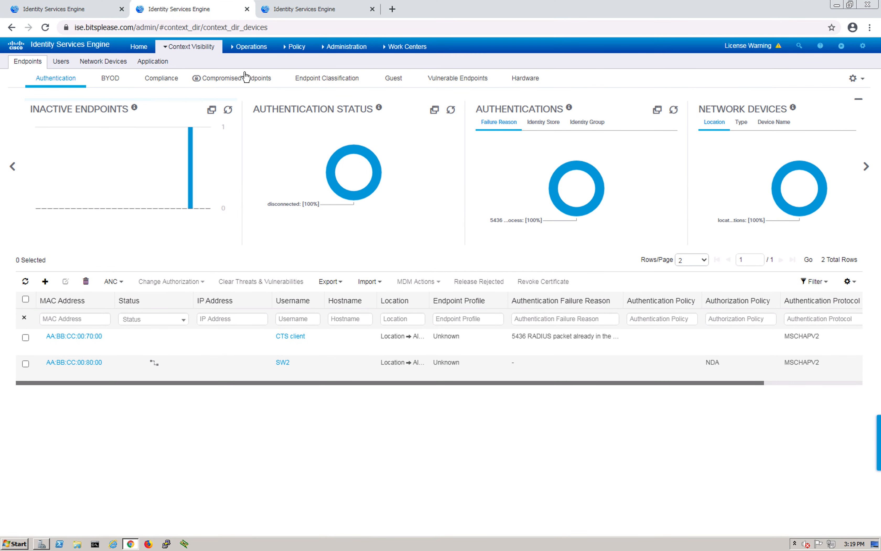
{"action": "left_click", "coordinate": [306, 9]}
{"action": "left_click", "coordinate": [261, 270]}
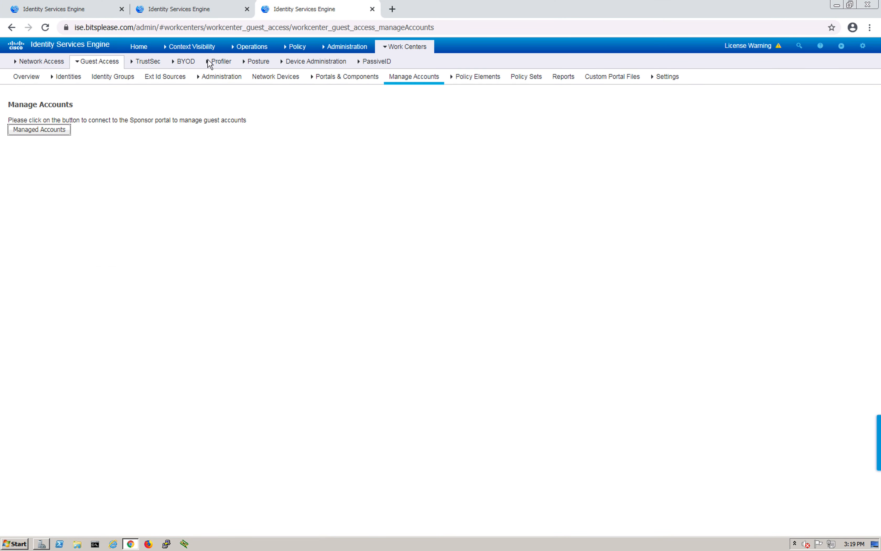
{"action": "mouse_move", "coordinate": [300, 48]}
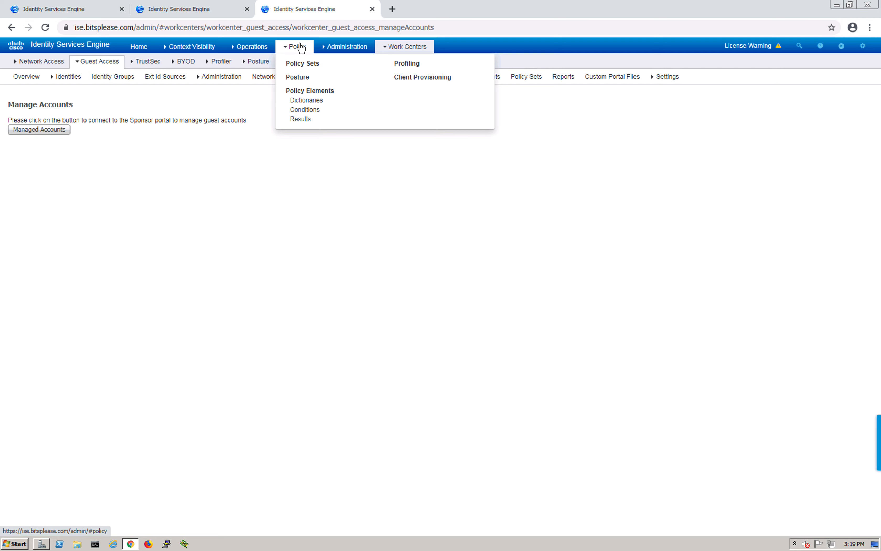
{"action": "mouse_move", "coordinate": [393, 44]}
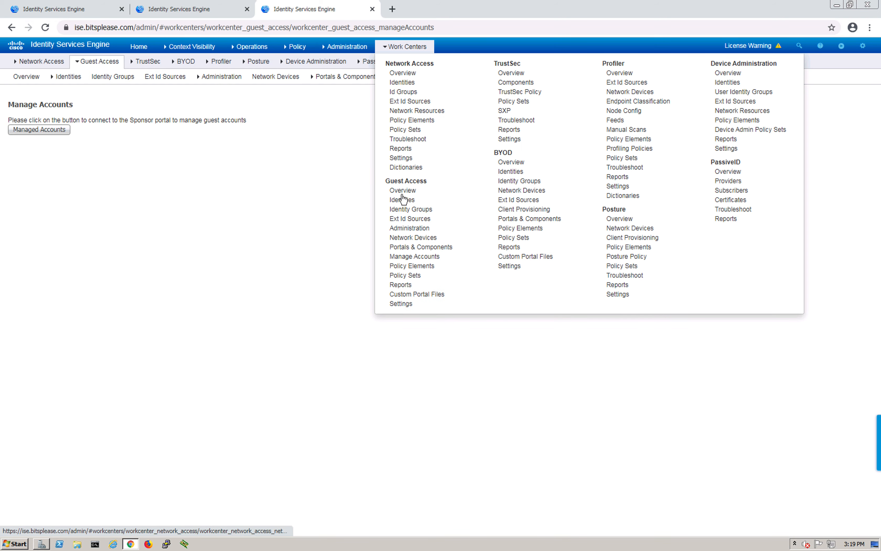
{"action": "left_click", "coordinate": [414, 256]}
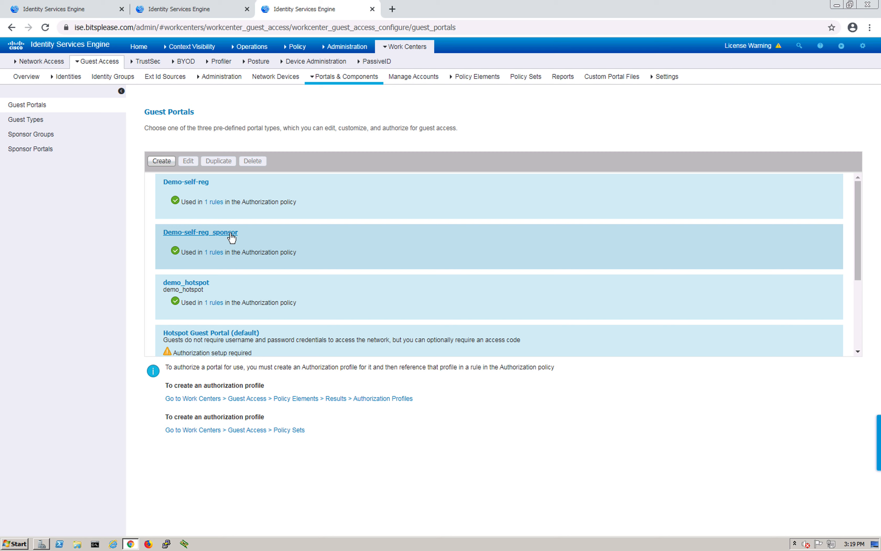
{"action": "left_click", "coordinate": [220, 234]}
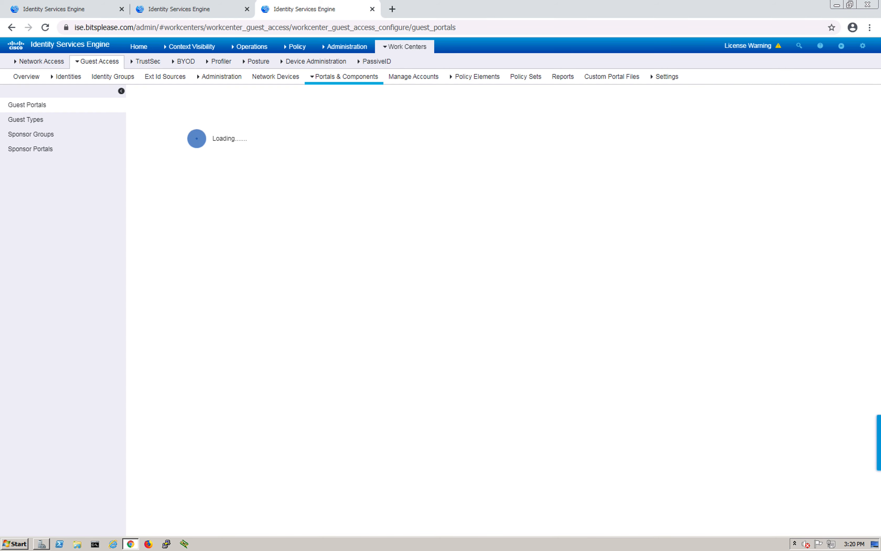
{"action": "mouse_move", "coordinate": [841, 46]}
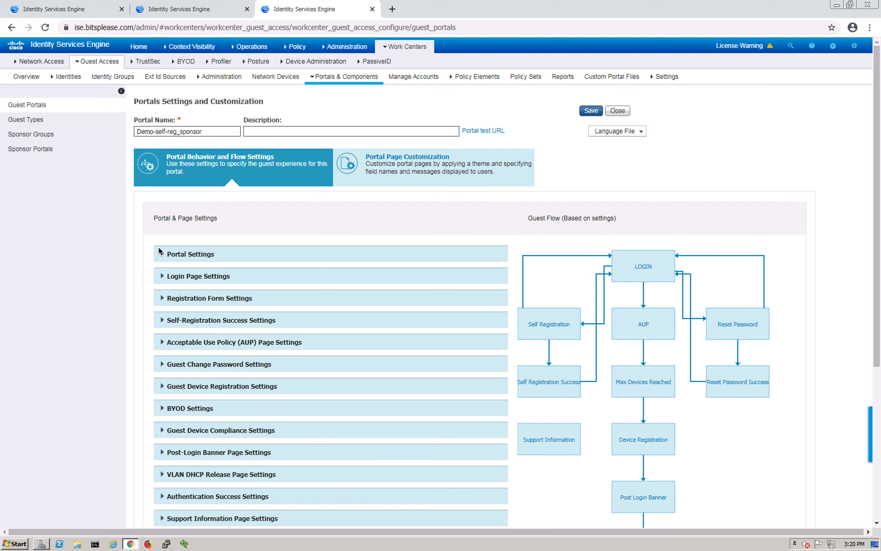
Expand the portal's Registration Form Settings and examine the guest type, account validity, included fields and guest approval options.
{"action": "scroll", "coordinate": [222, 350], "scroll_direction": "down", "scroll_amount": 3}
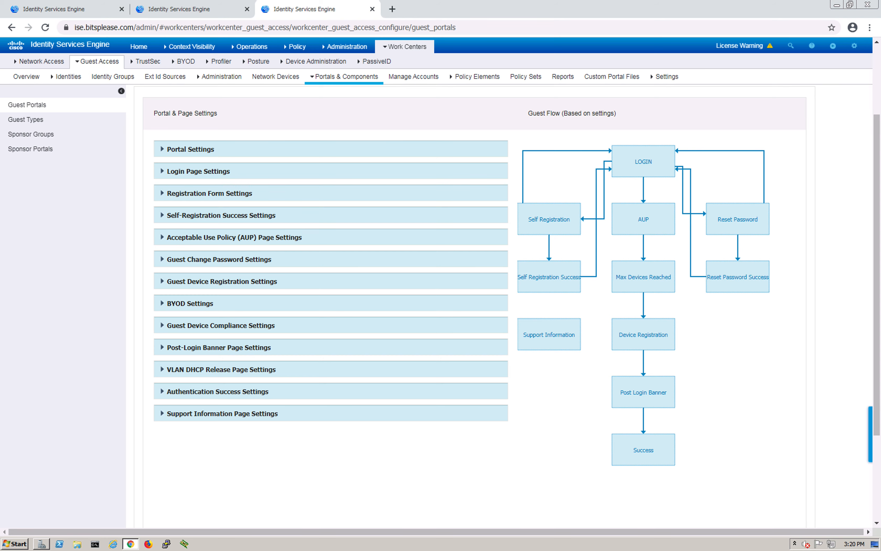
{"action": "left_click", "coordinate": [163, 193]}
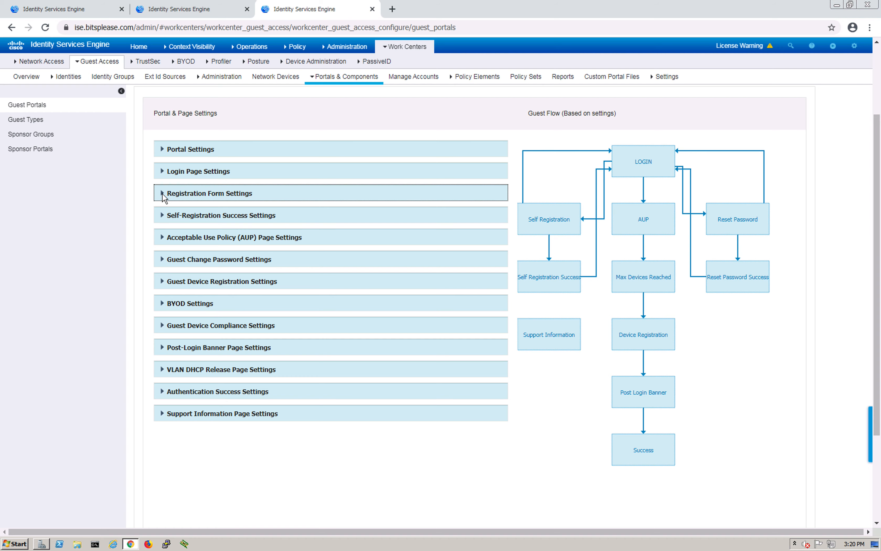
{"action": "scroll", "coordinate": [393, 312], "scroll_direction": "down", "scroll_amount": 3}
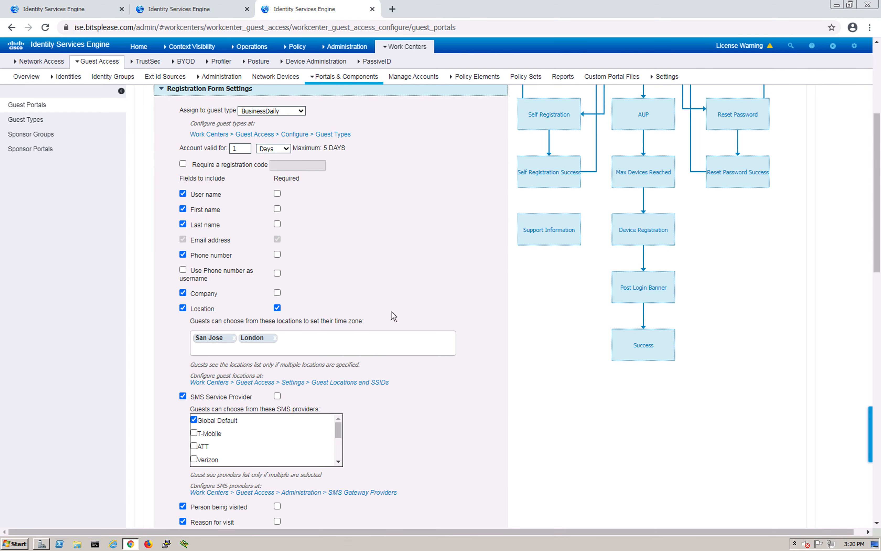
{"action": "scroll", "coordinate": [394, 316], "scroll_direction": "down", "scroll_amount": 4}
{"action": "scroll", "coordinate": [393, 315], "scroll_direction": "down", "scroll_amount": 3}
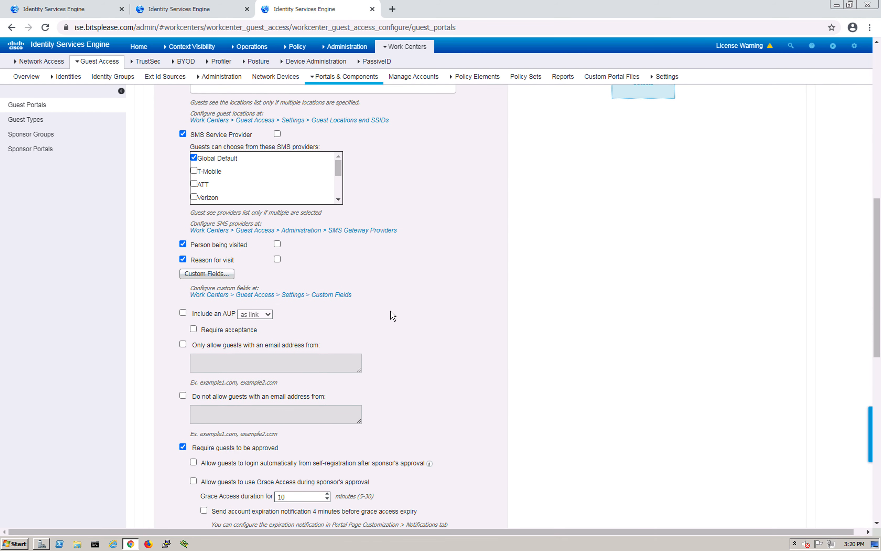
{"action": "scroll", "coordinate": [390, 311], "scroll_direction": "down", "scroll_amount": 7}
{"action": "scroll", "coordinate": [381, 279], "scroll_direction": "up", "scroll_amount": 8}
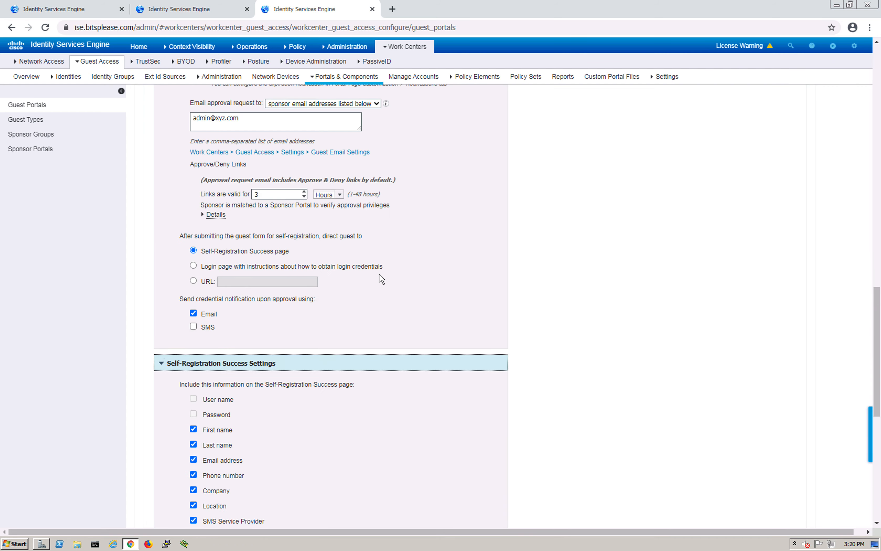
{"action": "scroll", "coordinate": [381, 278], "scroll_direction": "up", "scroll_amount": 1}
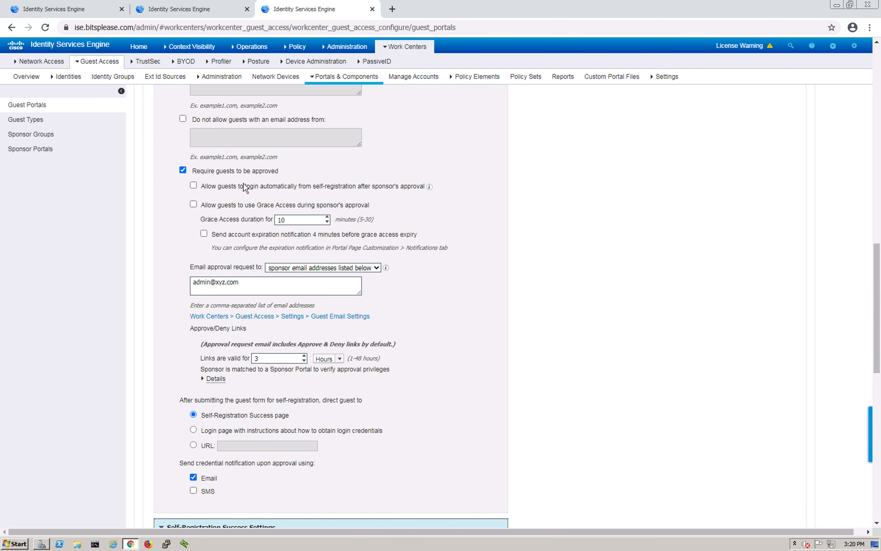
{"action": "scroll", "coordinate": [247, 189], "scroll_direction": "up", "scroll_amount": 18}
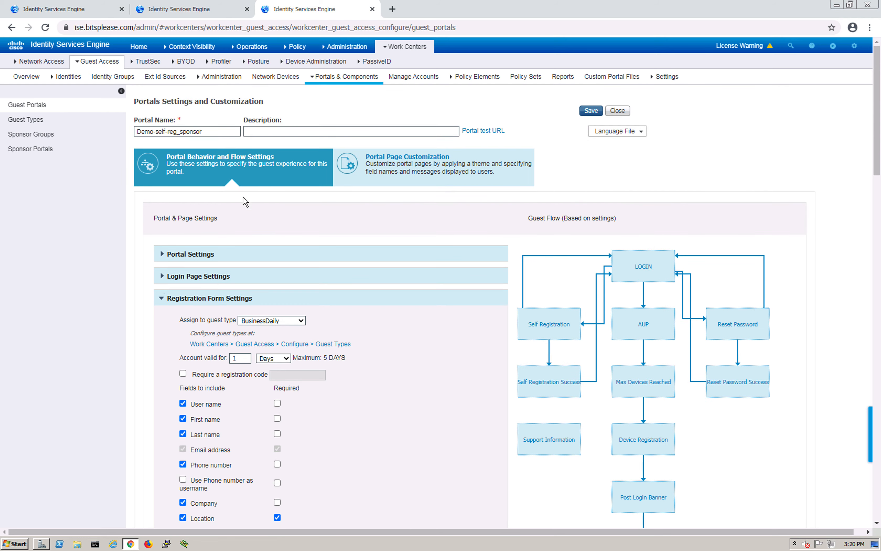
Examine the sponsor approval, approval request email and credential notification options, along with the Self-Registration Success Settings.
{"action": "scroll", "coordinate": [330, 261], "scroll_direction": "down", "scroll_amount": 11}
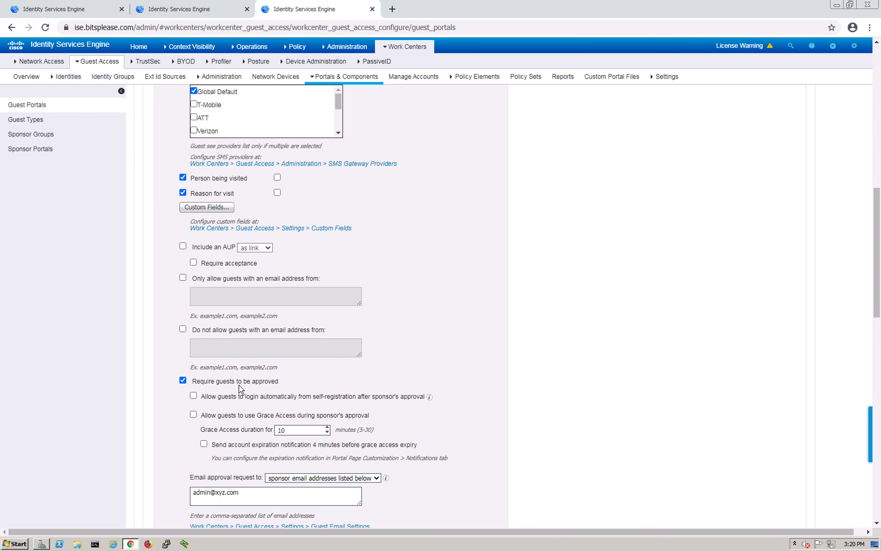
{"action": "scroll", "coordinate": [322, 339], "scroll_direction": "down", "scroll_amount": 3}
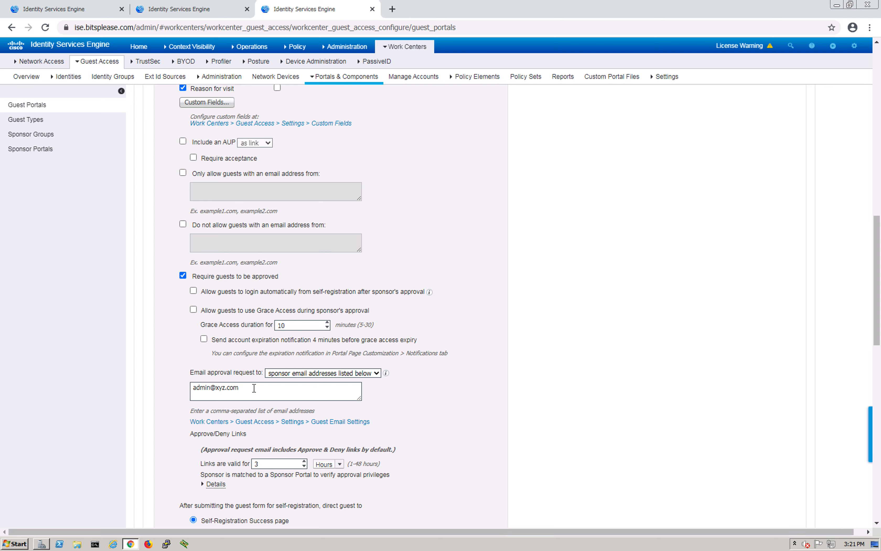
{"action": "scroll", "coordinate": [180, 348], "scroll_direction": "down", "scroll_amount": 3}
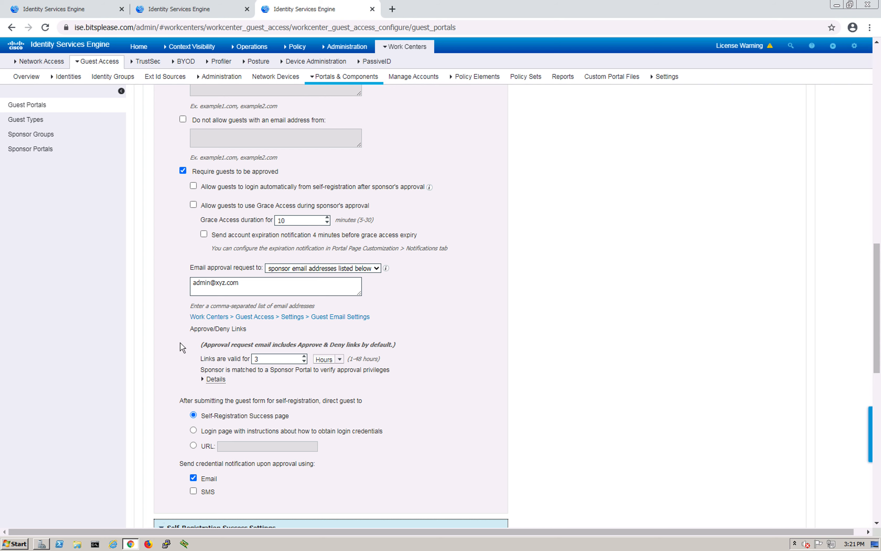
{"action": "scroll", "coordinate": [512, 314], "scroll_direction": "down", "scroll_amount": 3}
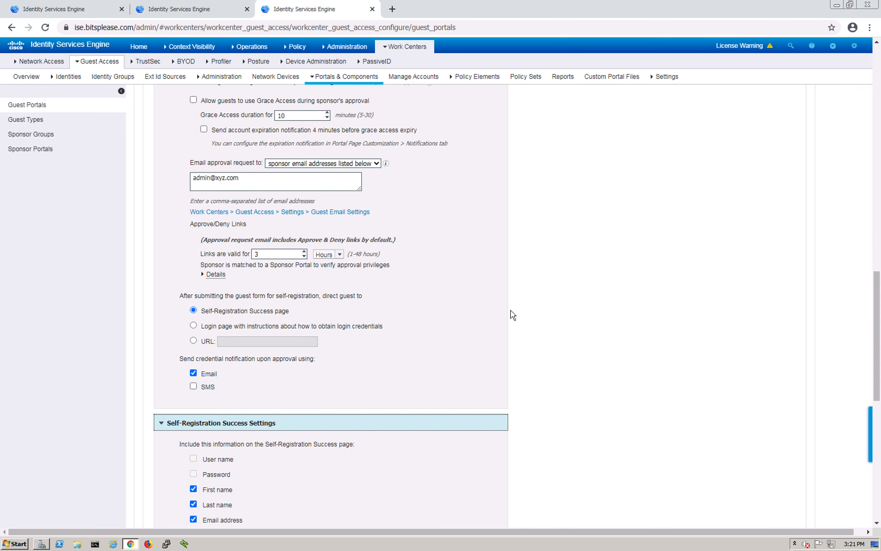
{"action": "scroll", "coordinate": [447, 276], "scroll_direction": "down", "scroll_amount": 3}
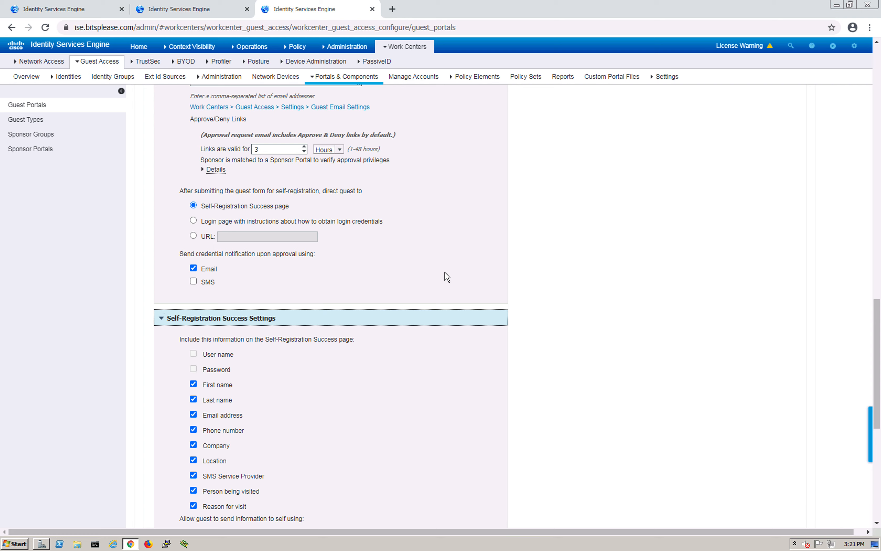
{"action": "scroll", "coordinate": [447, 276], "scroll_direction": "down", "scroll_amount": 3}
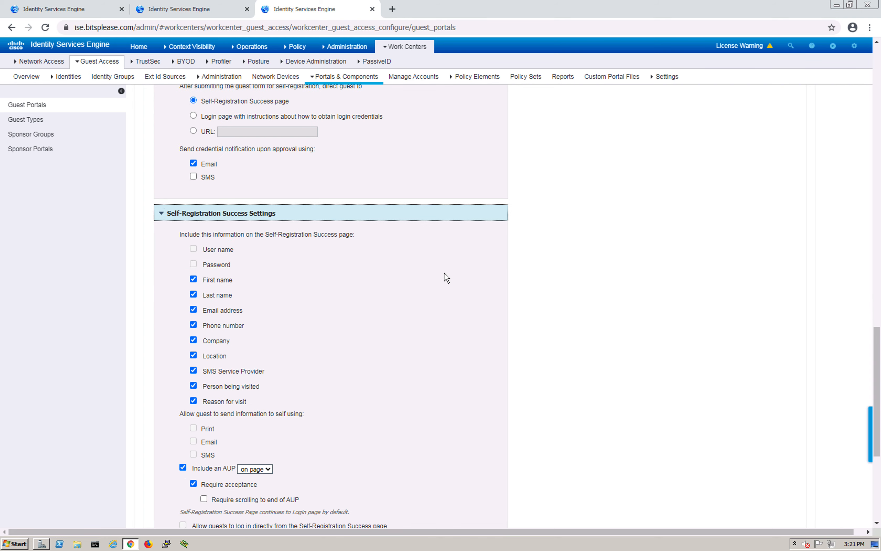
{"action": "scroll", "coordinate": [444, 272], "scroll_direction": "down", "scroll_amount": 3}
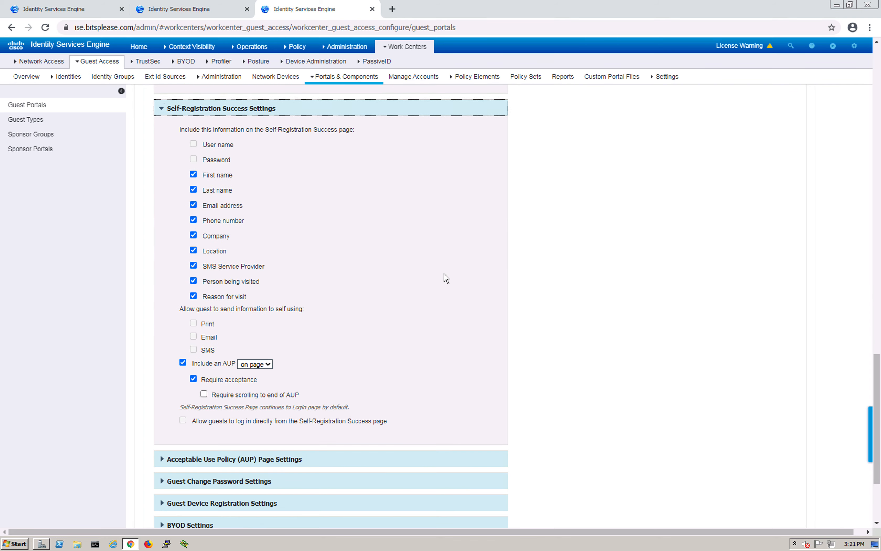
{"action": "scroll", "coordinate": [443, 274], "scroll_direction": "down", "scroll_amount": 3}
{"action": "scroll", "coordinate": [443, 274], "scroll_direction": "up", "scroll_amount": 3}
{"action": "scroll", "coordinate": [360, 371], "scroll_direction": "up", "scroll_amount": 9}
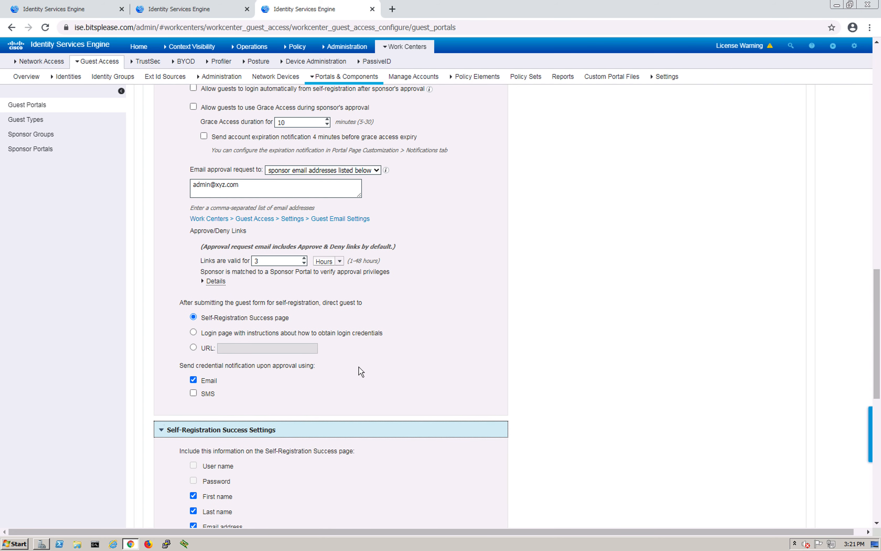
{"action": "scroll", "coordinate": [360, 372], "scroll_direction": "up", "scroll_amount": 3}
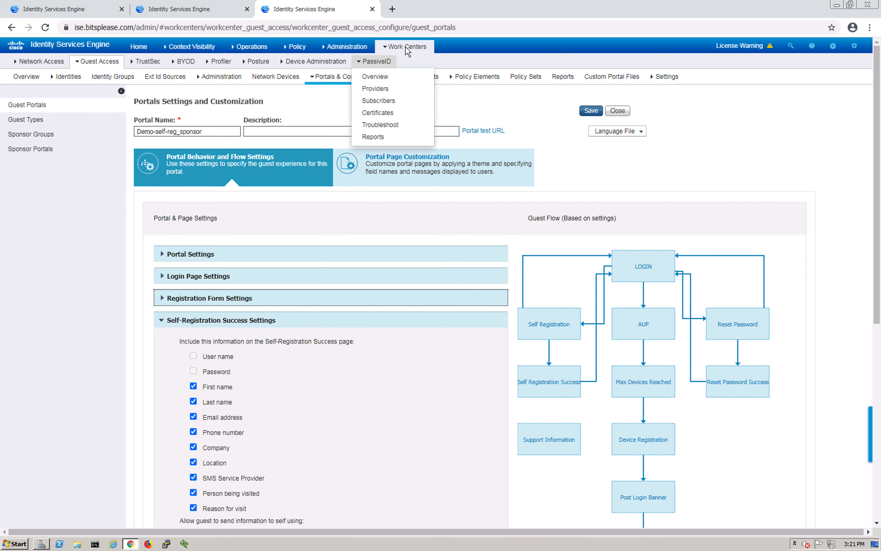
Open the SELF-REG-ACCESS_SPONSOR authorization profile from the authorization results in the policy elements.
{"action": "mouse_move", "coordinate": [351, 52]}
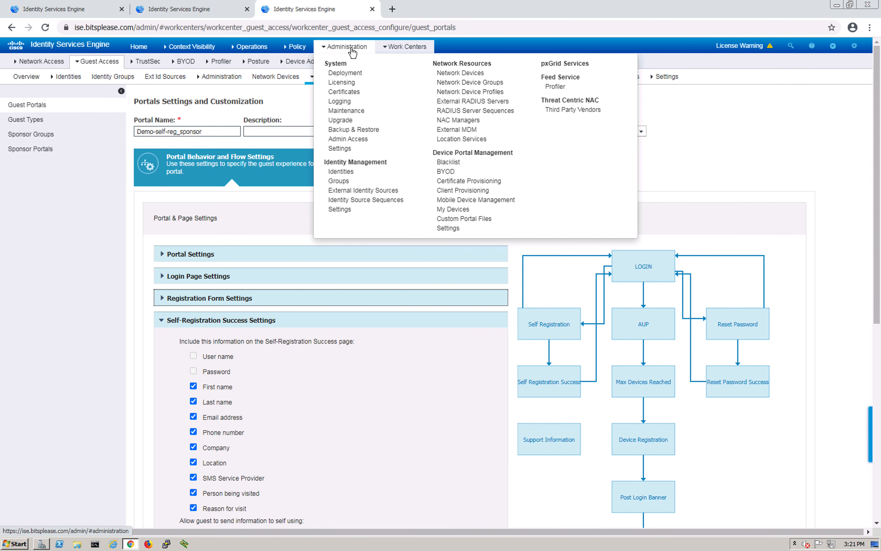
{"action": "mouse_move", "coordinate": [404, 52]}
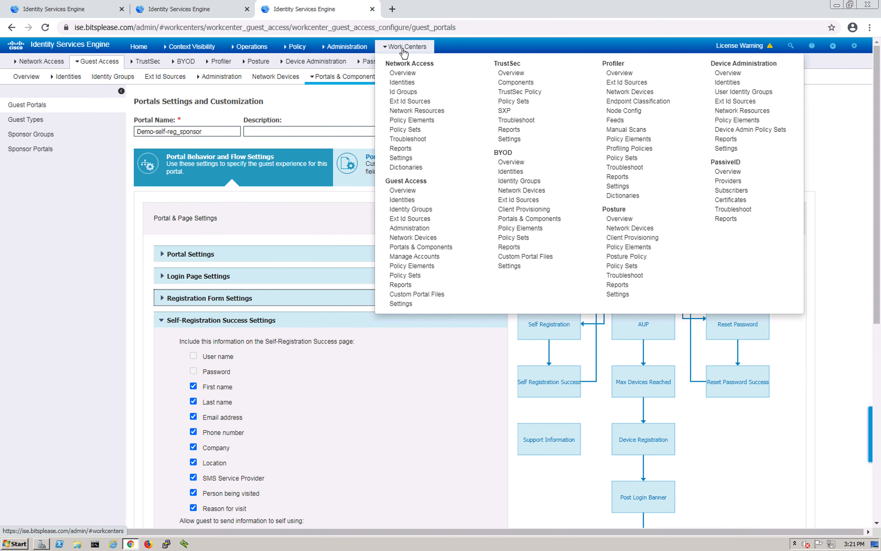
{"action": "mouse_move", "coordinate": [295, 47]}
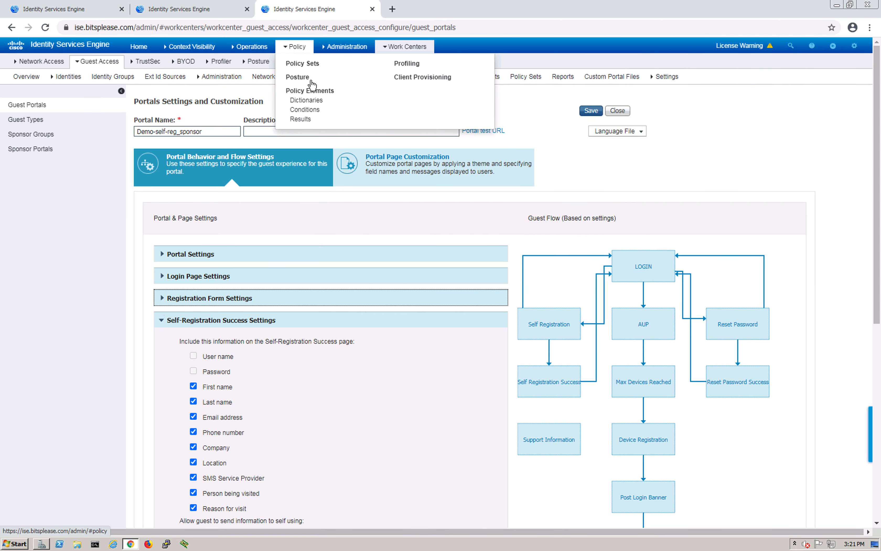
{"action": "left_click", "coordinate": [300, 119]}
{"action": "left_click", "coordinate": [34, 128]}
{"action": "left_click", "coordinate": [46, 162]}
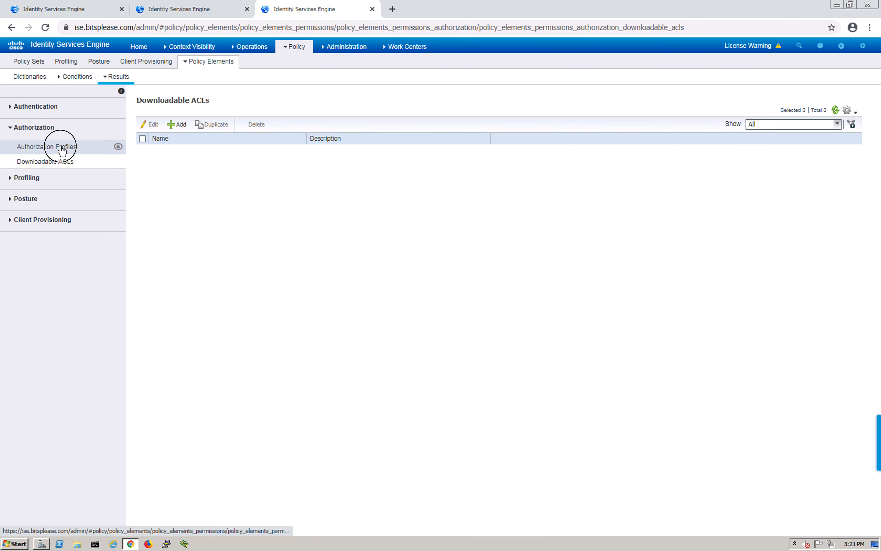
{"action": "left_click", "coordinate": [62, 148]}
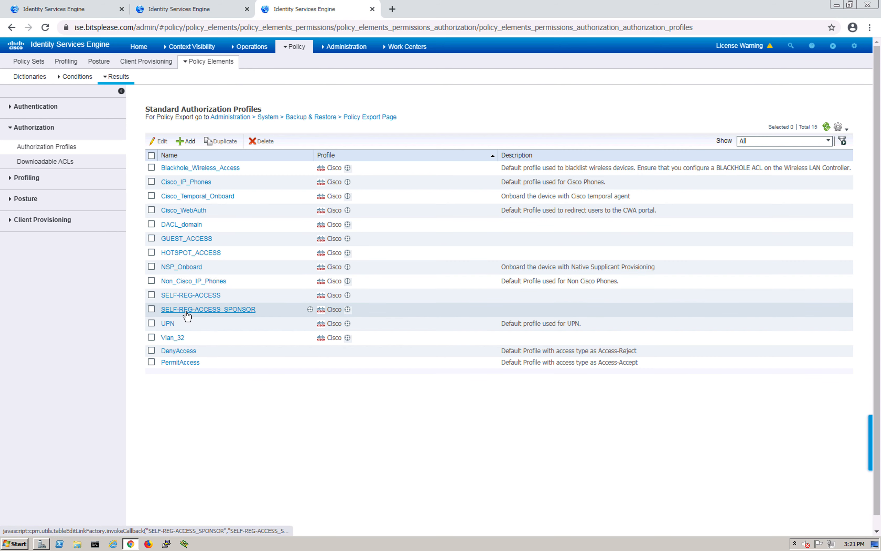
{"action": "left_click", "coordinate": [211, 310]}
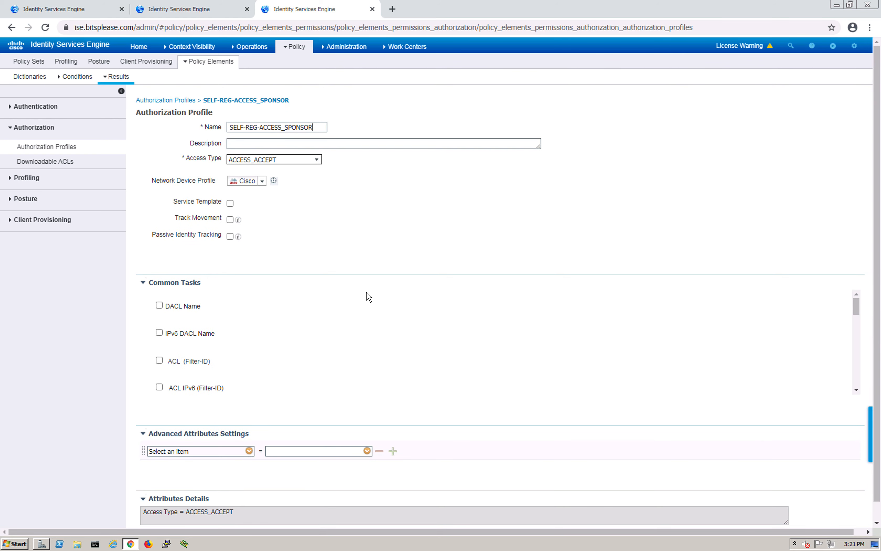
Examine the profile's Web Redirection settings, including the Centralized Web Auth type, redirect ACL and assigned guest portal.
{"action": "scroll", "coordinate": [238, 310], "scroll_direction": "down", "scroll_amount": 6}
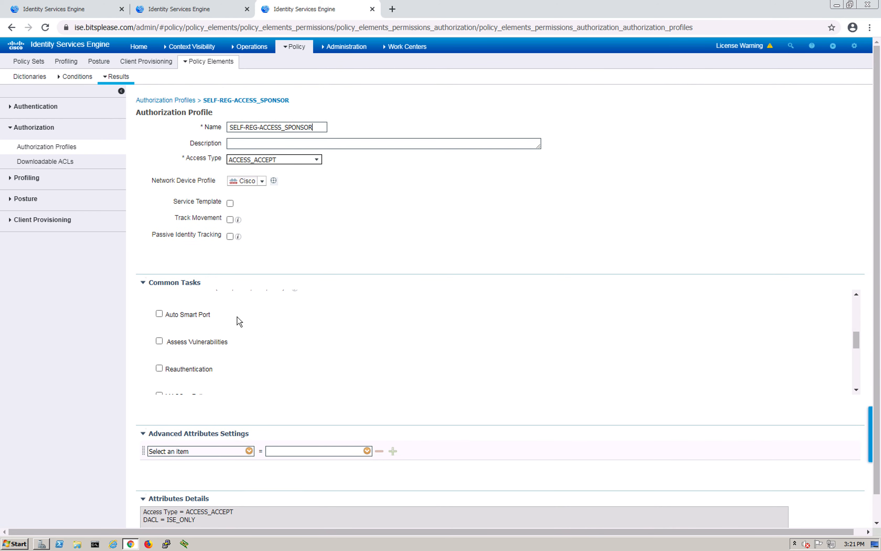
{"action": "scroll", "coordinate": [239, 321], "scroll_direction": "down", "scroll_amount": 3}
{"action": "scroll", "coordinate": [238, 322], "scroll_direction": "down", "scroll_amount": 2}
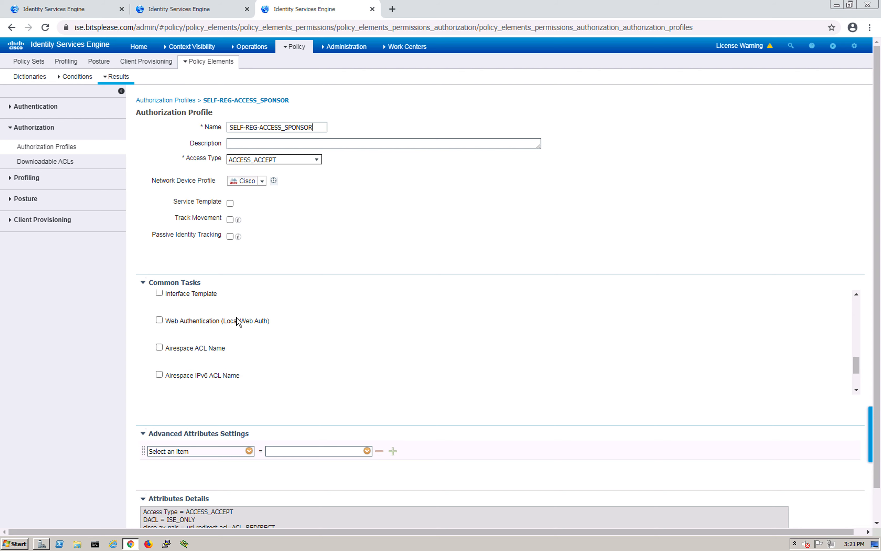
{"action": "scroll", "coordinate": [238, 322], "scroll_direction": "up", "scroll_amount": 5}
{"action": "scroll", "coordinate": [238, 322], "scroll_direction": "up", "scroll_amount": 2}
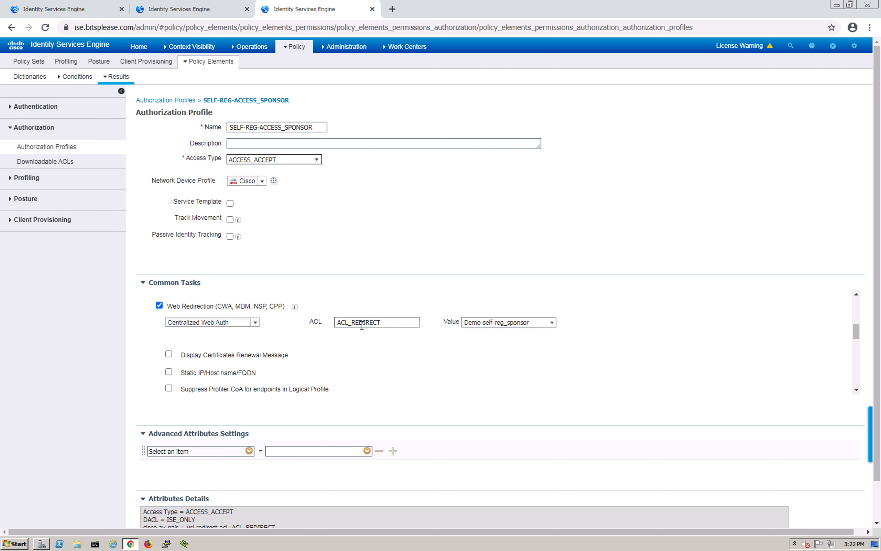
{"action": "left_click", "coordinate": [552, 322]}
{"action": "left_click", "coordinate": [541, 294]}
Go to Policy Sets and discard the unsaved authorization profile changes.
{"action": "left_click", "coordinate": [297, 46]}
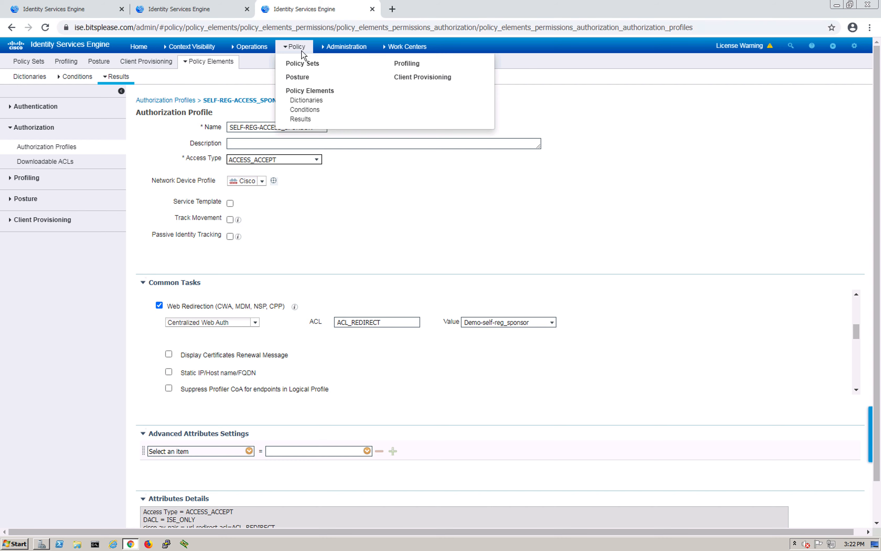
{"action": "left_click", "coordinate": [292, 62]}
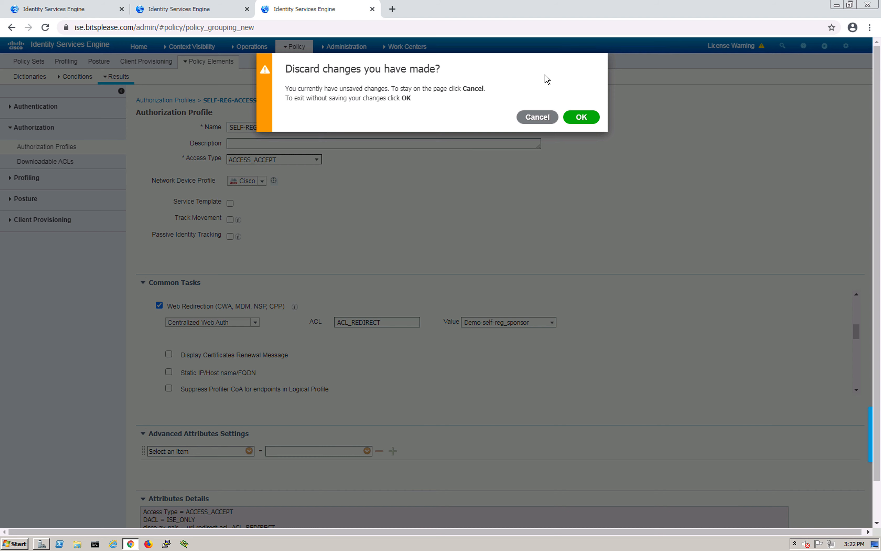
{"action": "left_click", "coordinate": [581, 118]}
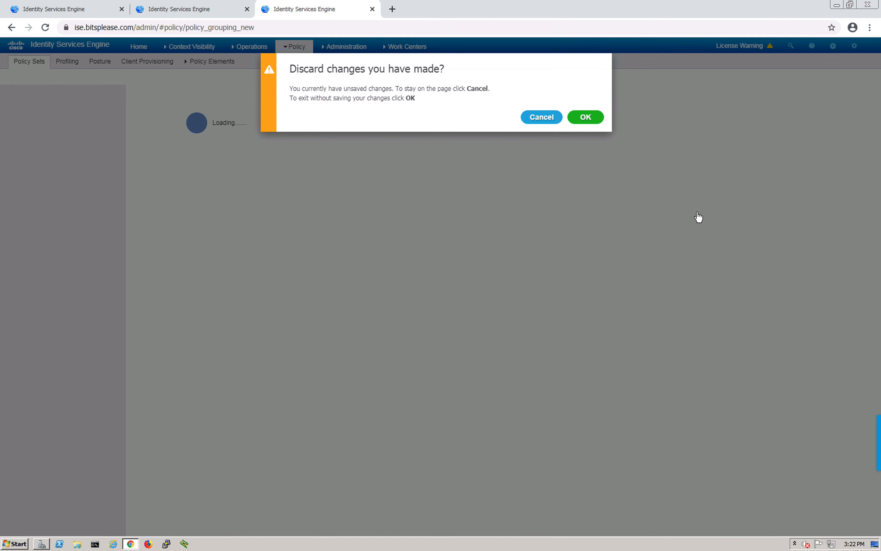
{"action": "left_click", "coordinate": [585, 119]}
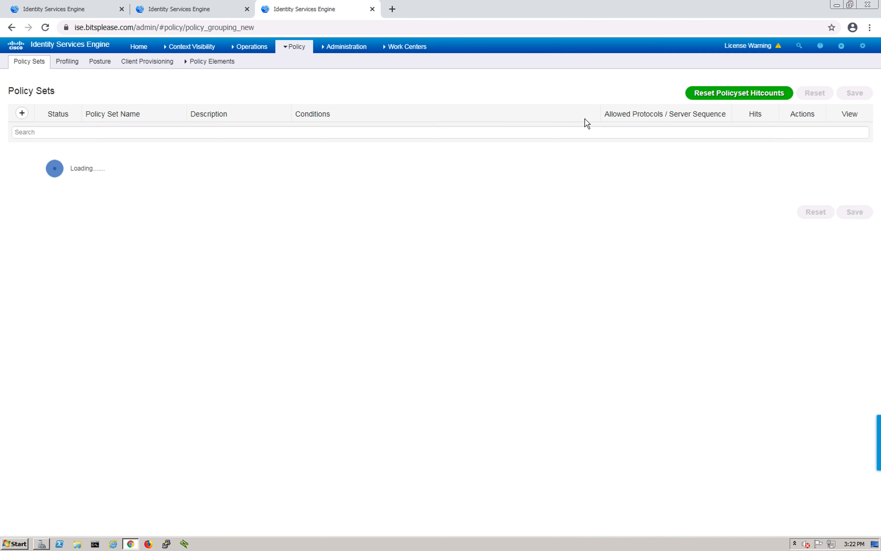
Open the Wired policy set, expand its Authorization Policy and examine the Self-Reg-Sponsor-Access rule and the other rules' status.
{"action": "left_click", "coordinate": [850, 154]}
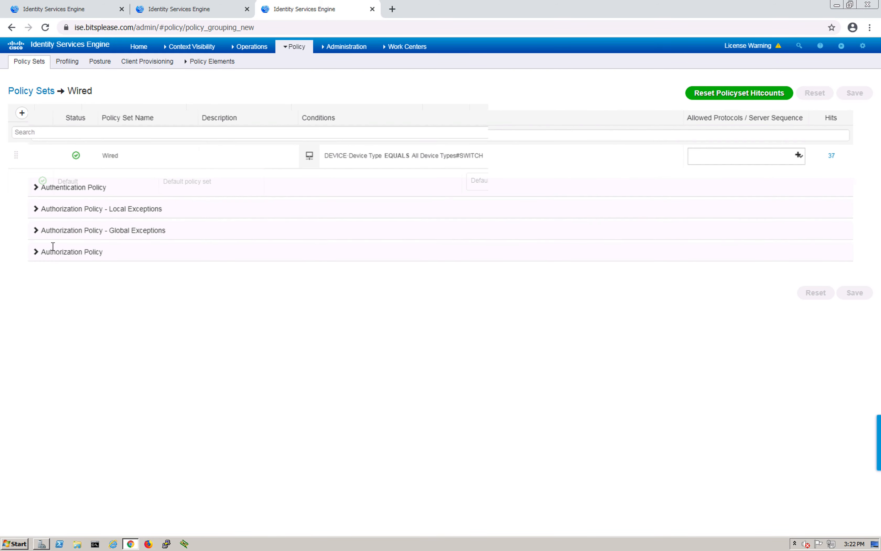
{"action": "left_click", "coordinate": [16, 259]}
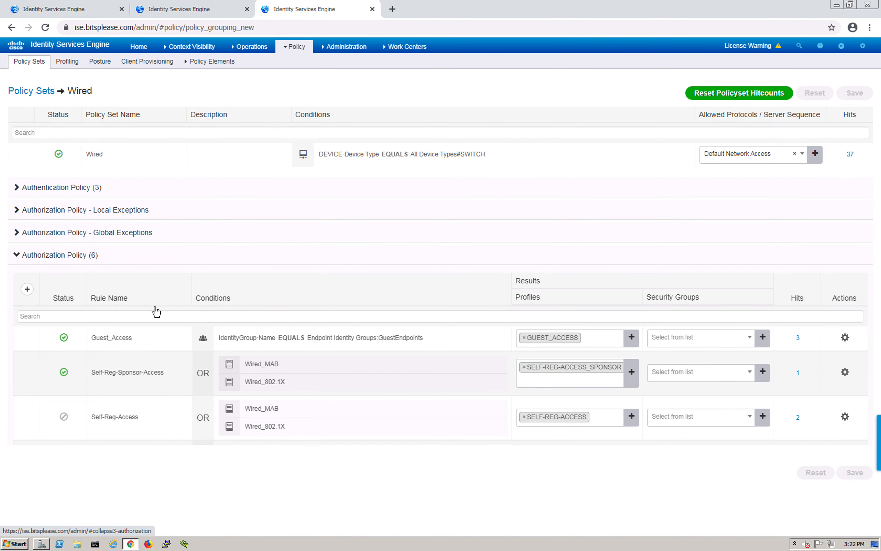
{"action": "scroll", "coordinate": [214, 384], "scroll_direction": "down", "scroll_amount": 2}
{"action": "left_click", "coordinate": [62, 408]}
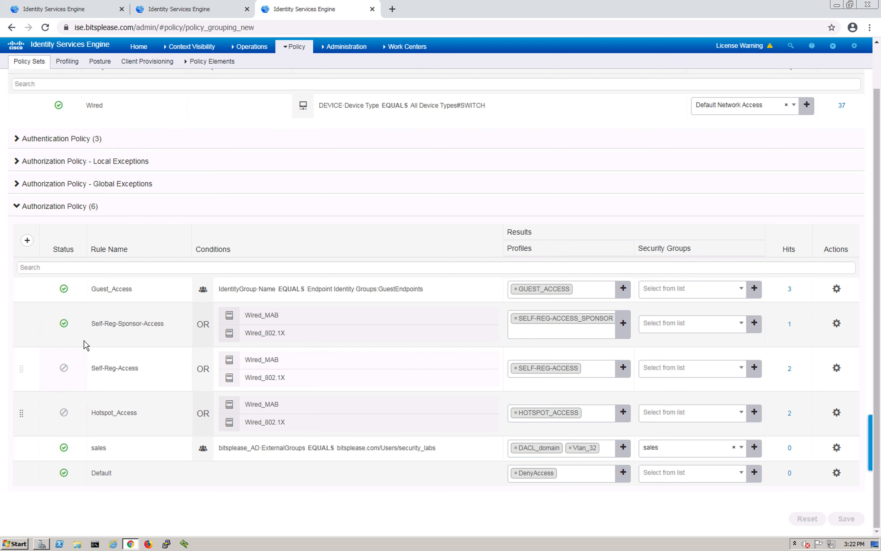
{"action": "mouse_move", "coordinate": [269, 329]}
Return to the RADIUS live logs and refresh the session entries.
{"action": "left_click", "coordinate": [204, 11]}
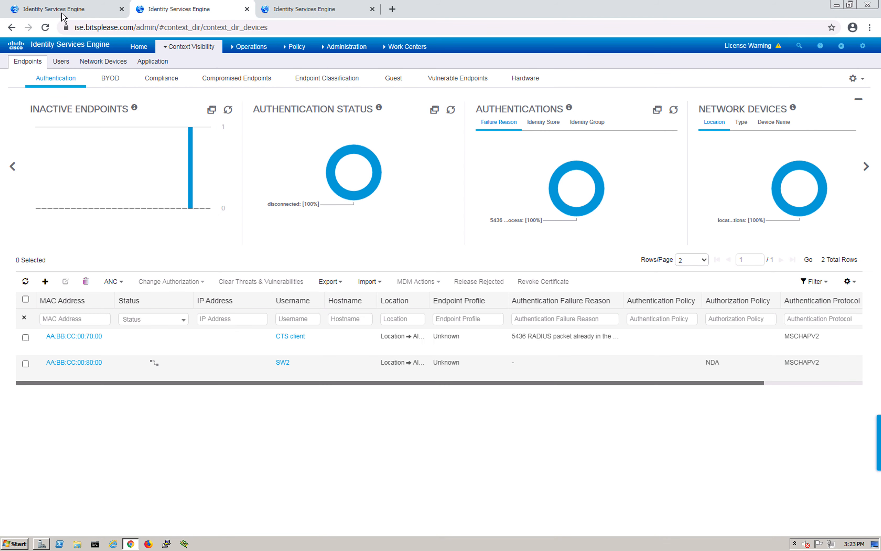
{"action": "left_click", "coordinate": [62, 16]}
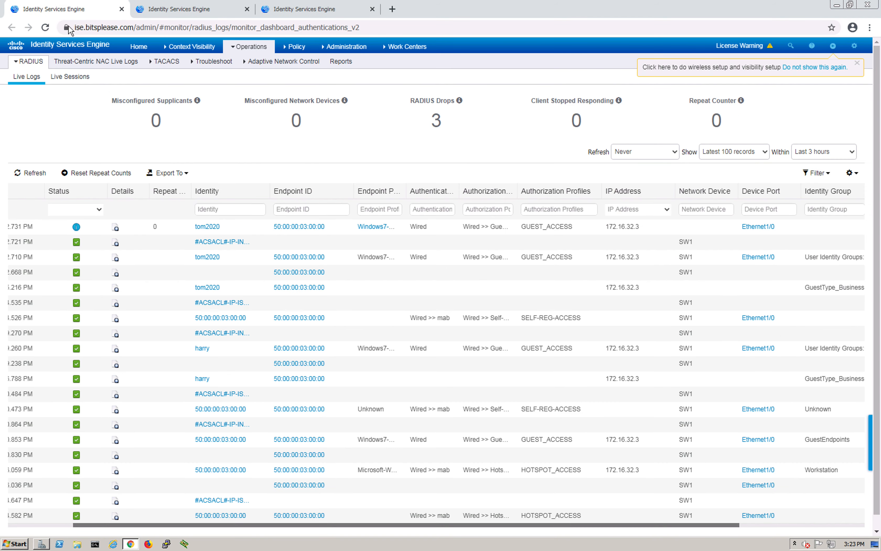
{"action": "left_click", "coordinate": [37, 173]}
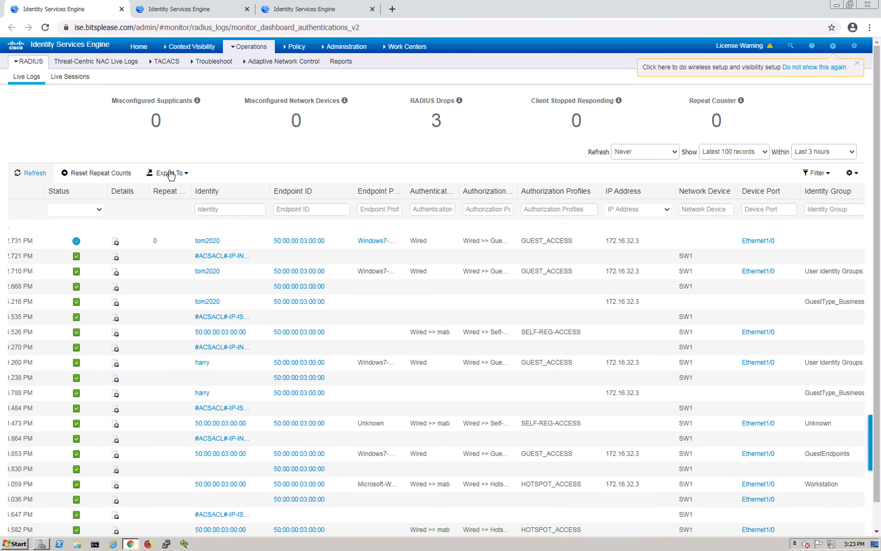
Switch from the ISE admin desktop to the wired client's Network Connections window.
{"action": "key", "text": "ctrl+Up"}
{"action": "left_click", "coordinate": [376, 42]}
{"action": "left_click", "coordinate": [492, 288]}
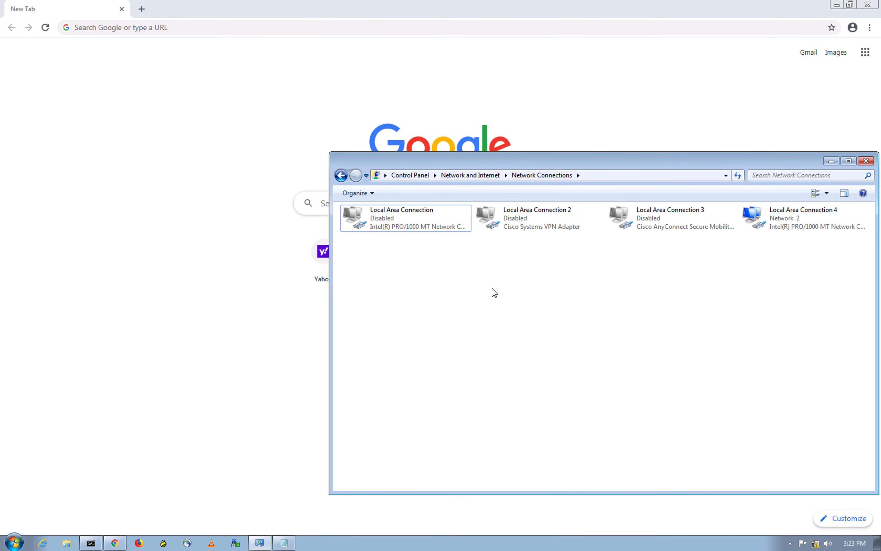
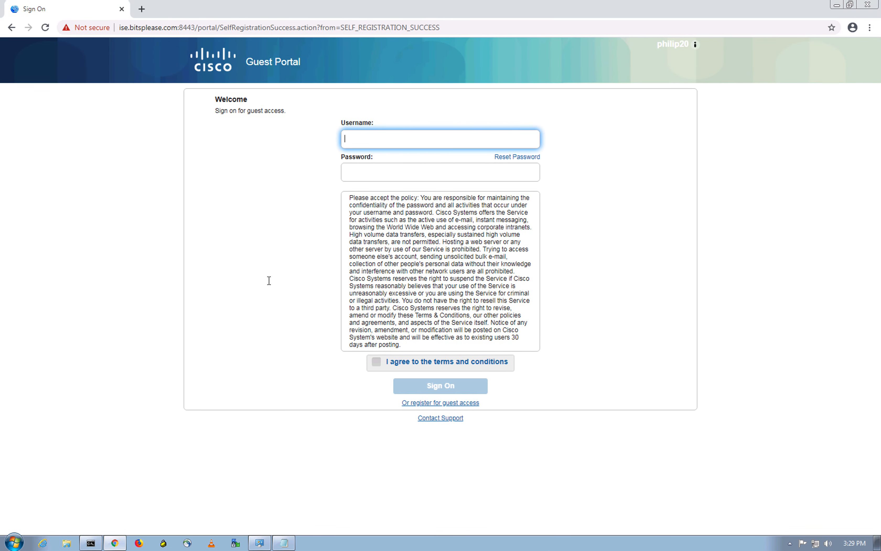
Replace the old credentials in the Notepad note with the new guest's username and password copied from the Sponsor Portal.
{"action": "left_click", "coordinate": [284, 542]}
{"action": "left_click", "coordinate": [32, 241]}
{"action": "key", "text": "ctrl+a"}
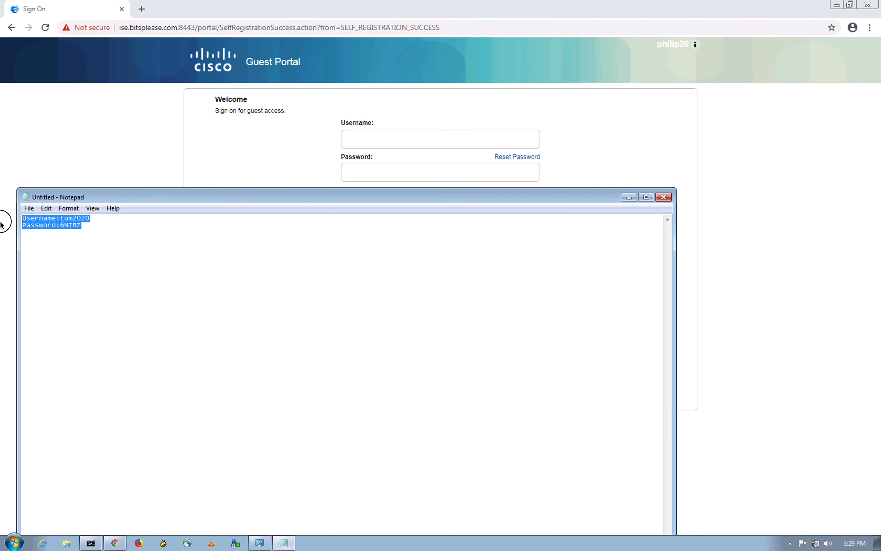
{"action": "key", "text": "ctrl+v"}
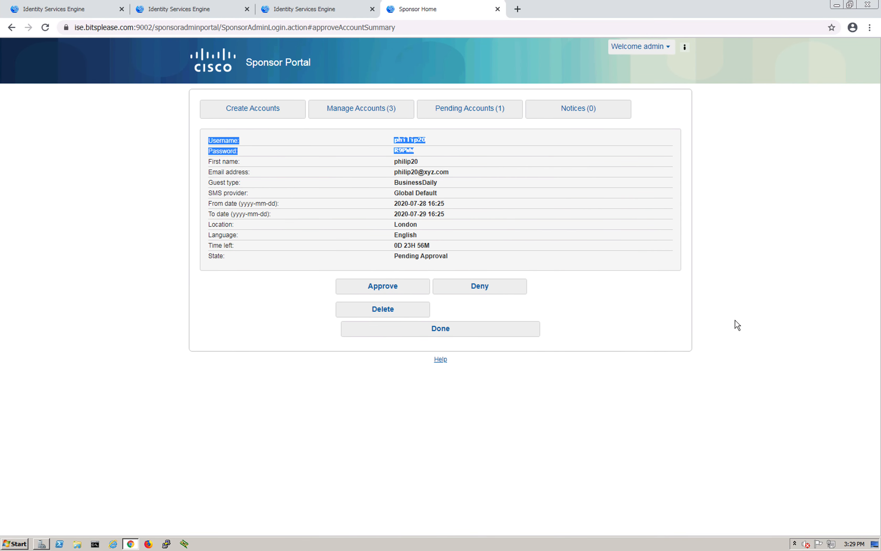
Approve the pending guest account in the Sponsor Portal, supplying the sponsor's email address.
{"action": "left_click", "coordinate": [383, 286]}
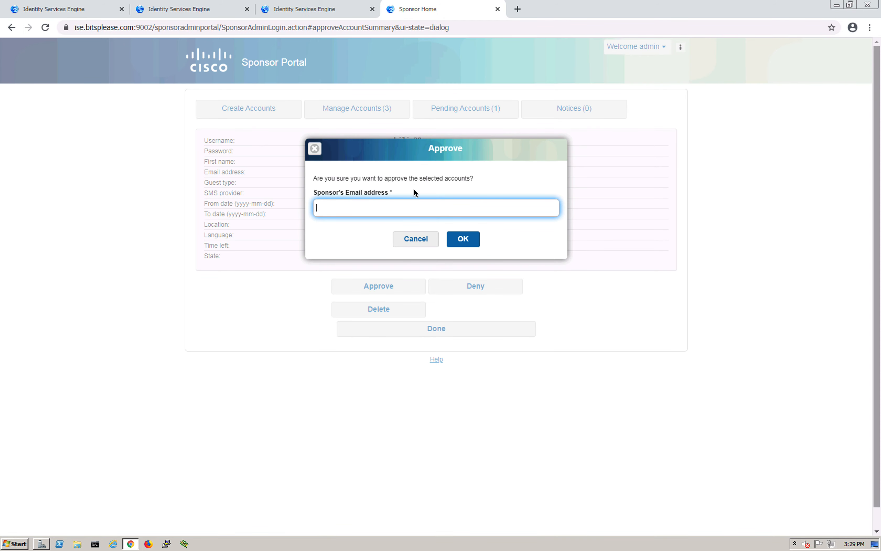
{"action": "left_click", "coordinate": [407, 209]}
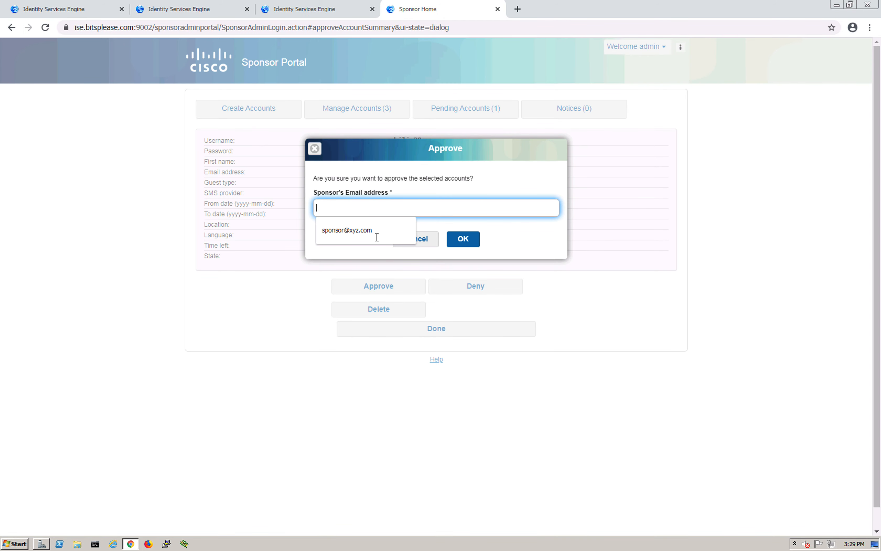
{"action": "left_click", "coordinate": [373, 229]}
{"action": "left_click", "coordinate": [463, 240]}
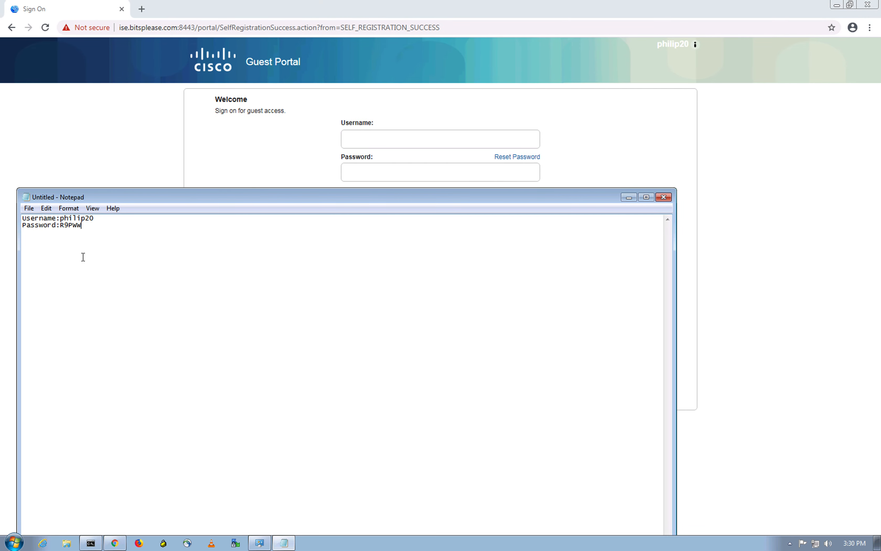
Copy the guest's username from Notepad into the Guest Portal sign-on form.
{"action": "left_click_drag", "start_coordinate": [61, 218], "coordinate": [95, 218]}
{"action": "key", "text": "ctrl+c"}
{"action": "left_click", "coordinate": [370, 138]}
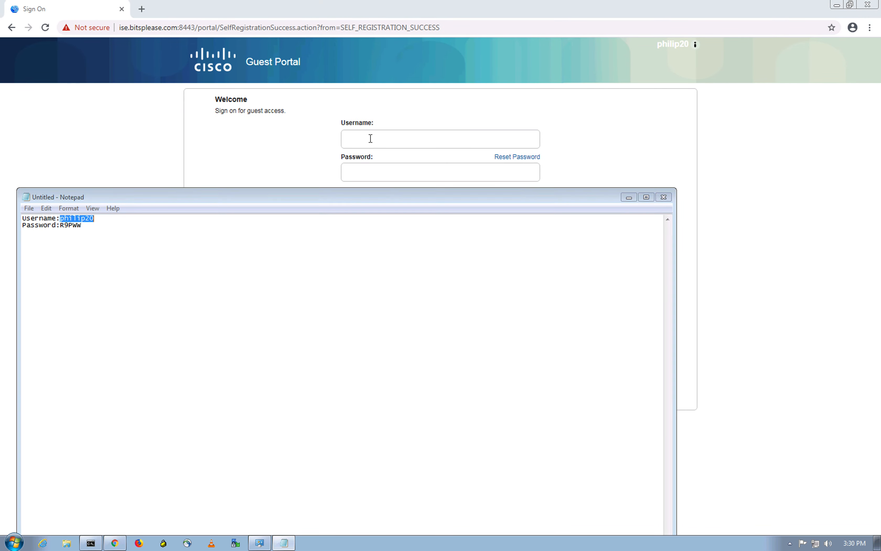
{"action": "key", "text": "ctrl+v"}
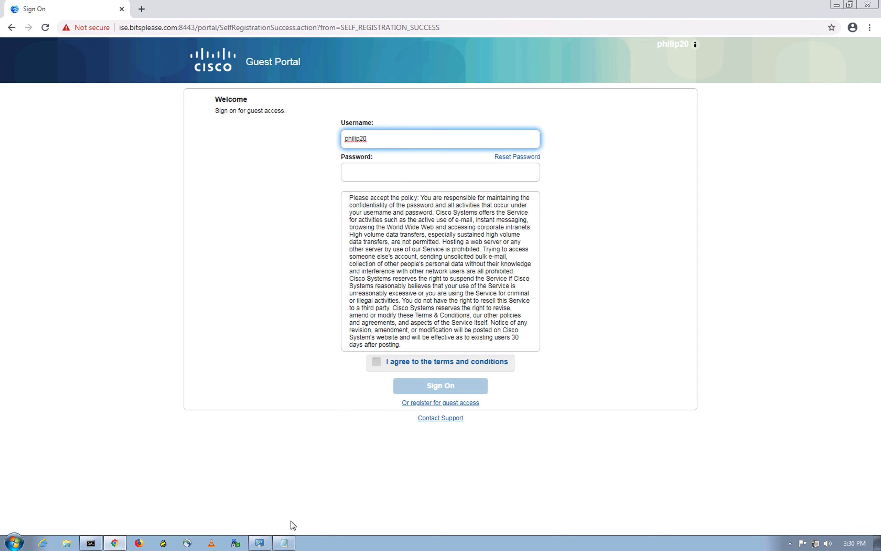
Complete the guest sign-on with the password from Notepad, agreeing to the terms, skipping device registration and continuing past the welcome message.
{"action": "left_click", "coordinate": [284, 543]}
{"action": "left_click_drag", "start_coordinate": [60, 226], "coordinate": [84, 227]}
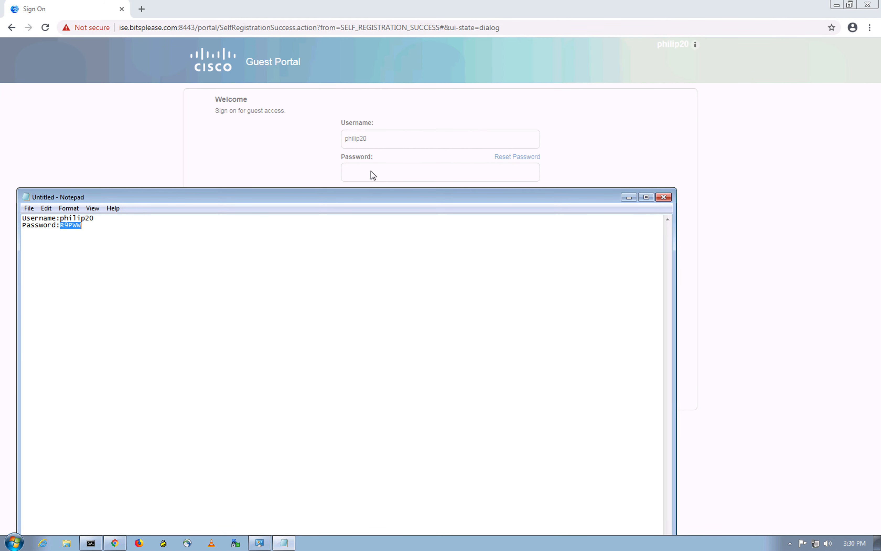
{"action": "left_click", "coordinate": [367, 174]}
{"action": "key", "text": "ctrl+v"}
{"action": "left_click", "coordinate": [376, 361]}
{"action": "left_click", "coordinate": [426, 385]}
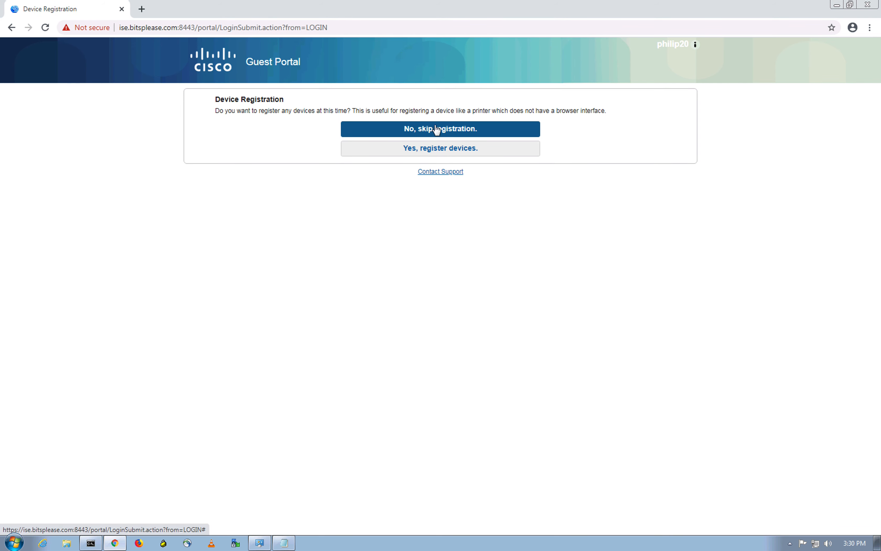
{"action": "left_click", "coordinate": [436, 129]}
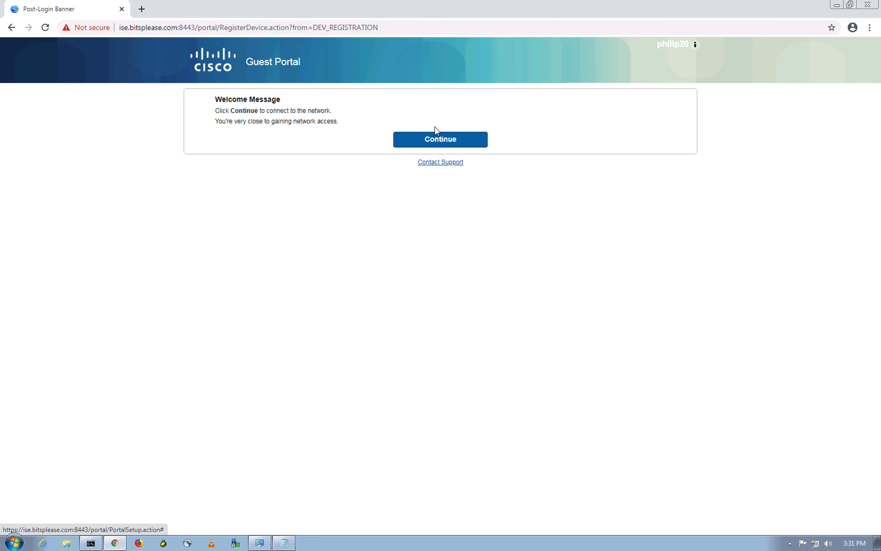
{"action": "left_click", "coordinate": [425, 143]}
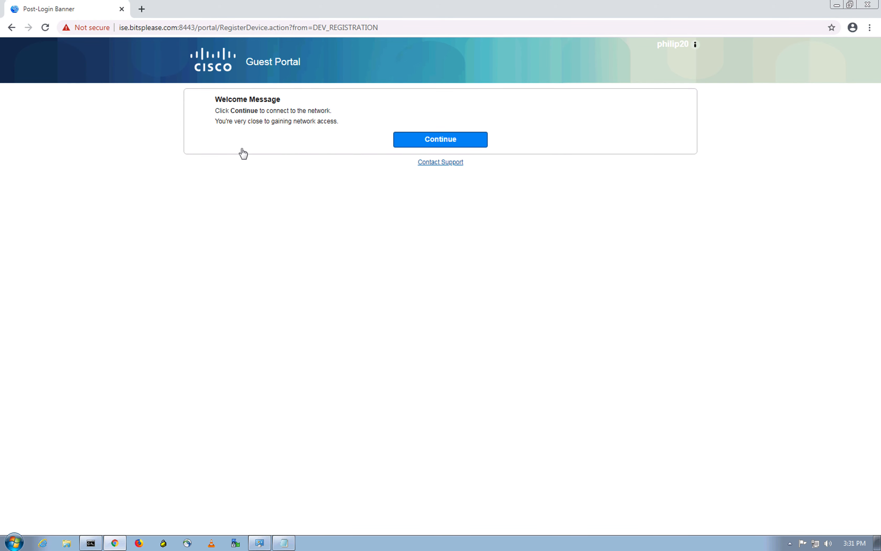
Load yahoo.com in a new browser tab to test guest access and bring up the Command Prompt window.
{"action": "left_click", "coordinate": [142, 8]}
{"action": "type", "text": "y"}
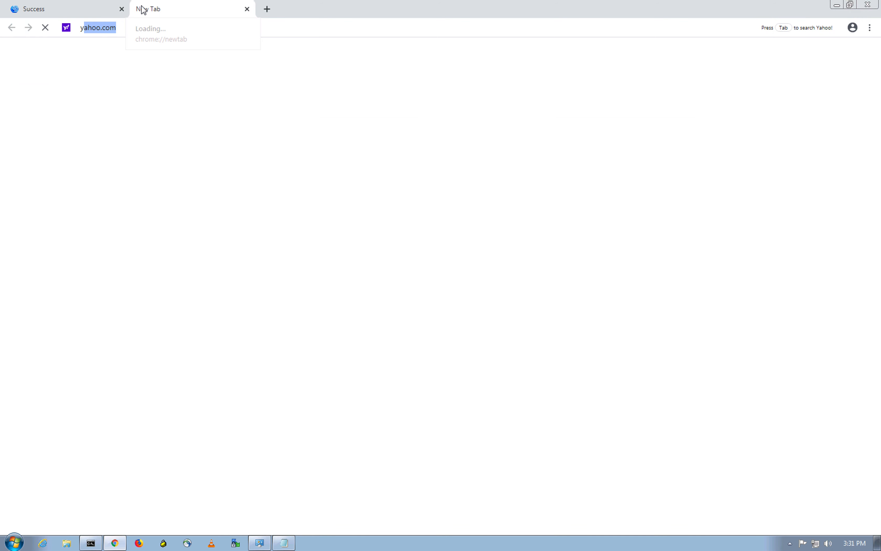
{"action": "key", "text": "Return"}
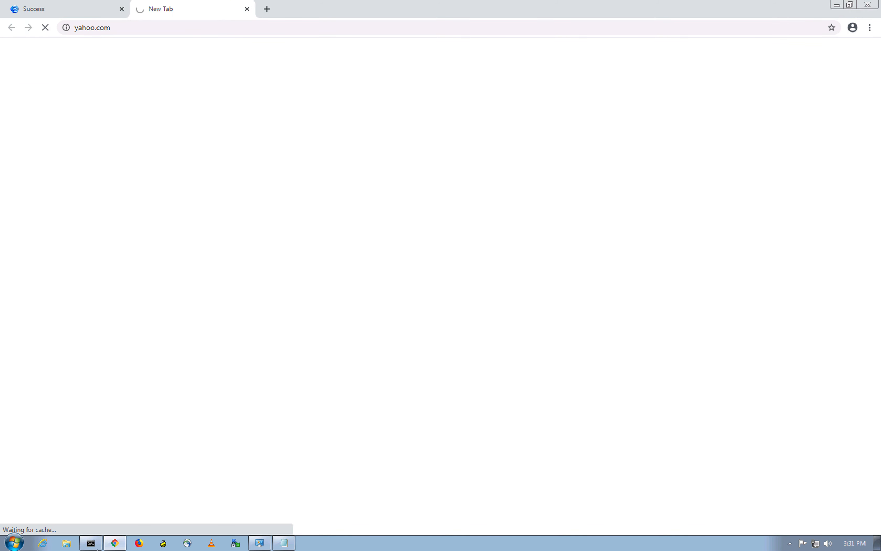
{"action": "left_click", "coordinate": [91, 543]}
{"action": "type", "text": "ipconfig"}
{"action": "key", "text": "BackSpace"}
{"action": "key", "text": "BackSpace"}
{"action": "key", "text": "BackSpace"}
{"action": "key", "text": "BackSpace"}
{"action": "key", "text": "BackSpace"}
{"action": "key", "text": "BackSpace"}
{"action": "key", "text": "BackSpace"}
{"action": "key", "text": "BackSpace"}
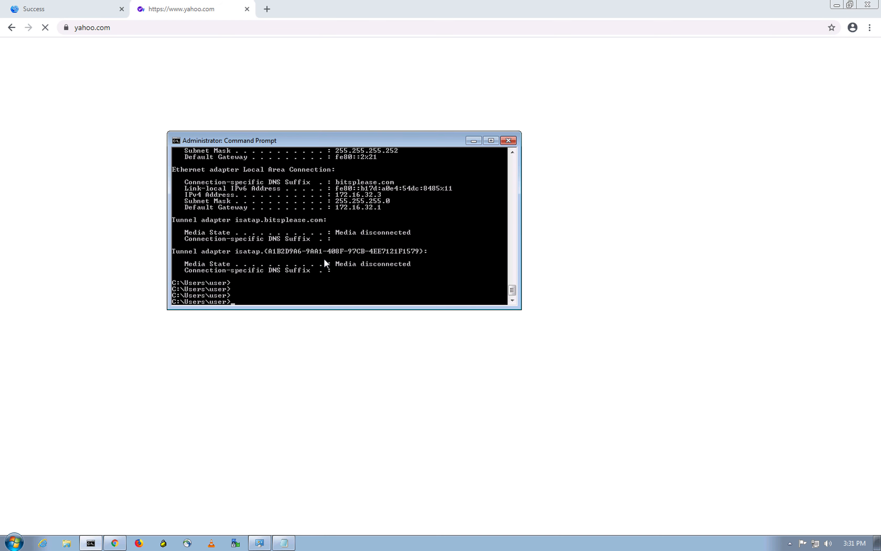
Ping 172.16.32.40 from the Command Prompt to test the guest's internal reachability, and stop the ping early.
{"action": "type", "text": "ping 172."}
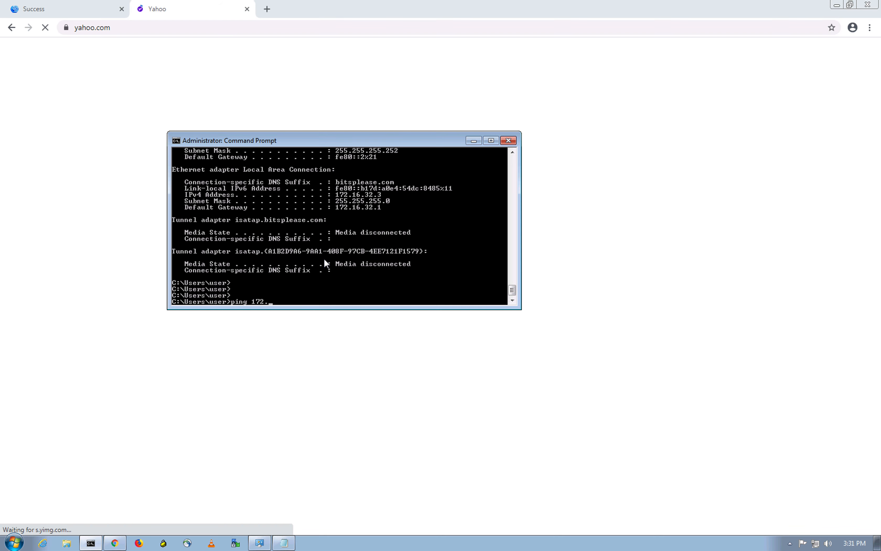
{"action": "type", "text": "16"}
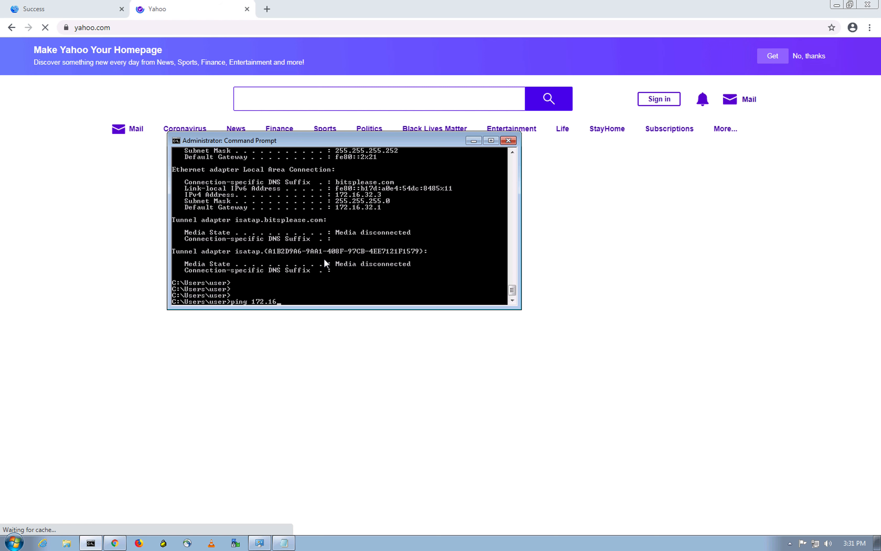
{"action": "type", "text": ".32.40"}
{"action": "key", "text": "Return"}
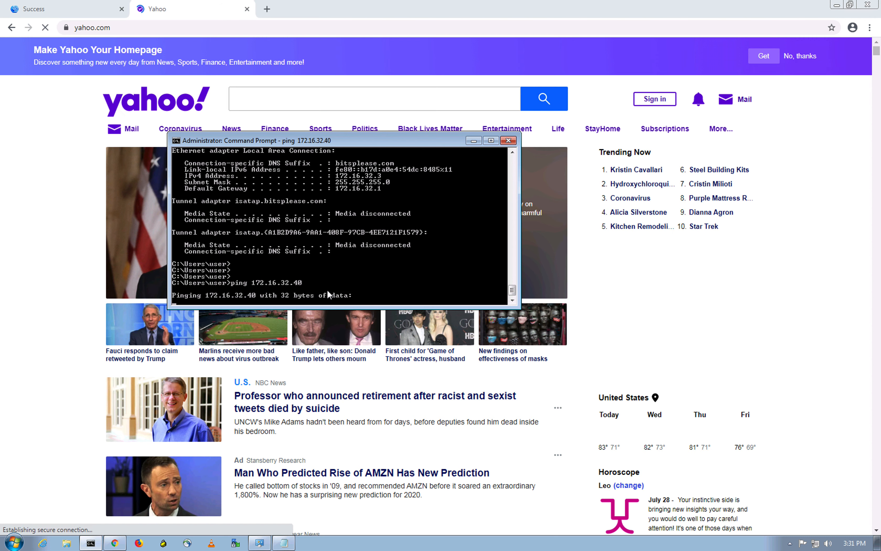
{"action": "key", "text": "ctrl+c"}
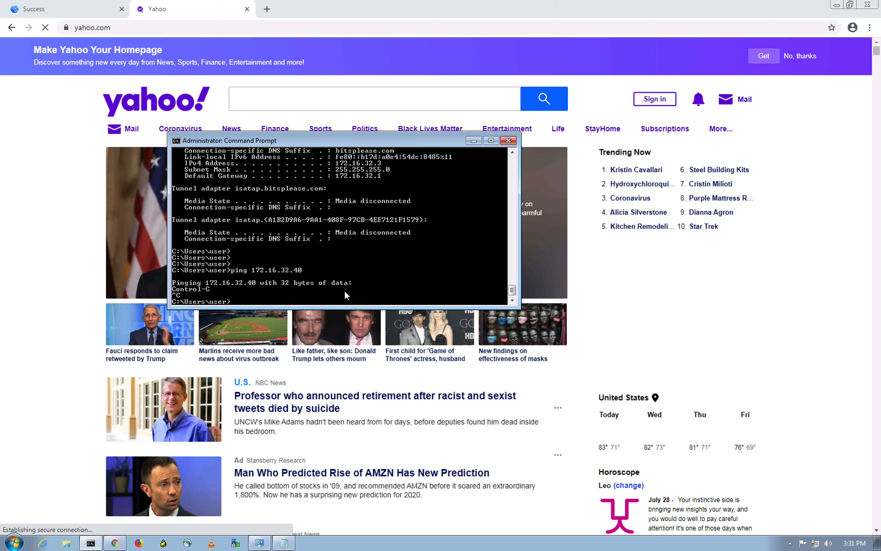
Bring the Yahoo page to the front and browse its content to check the guest's internet access.
{"action": "left_click", "coordinate": [69, 149]}
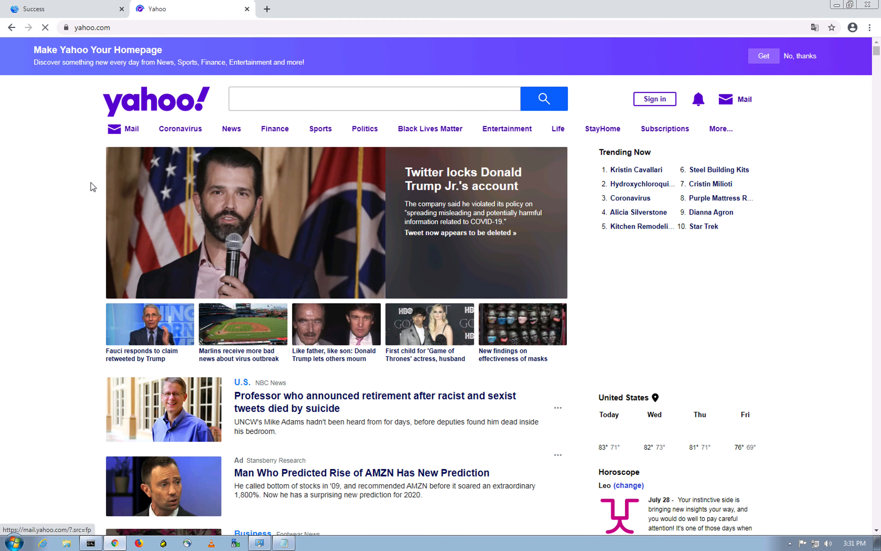
{"action": "scroll", "coordinate": [73, 188], "scroll_direction": "down", "scroll_amount": 5}
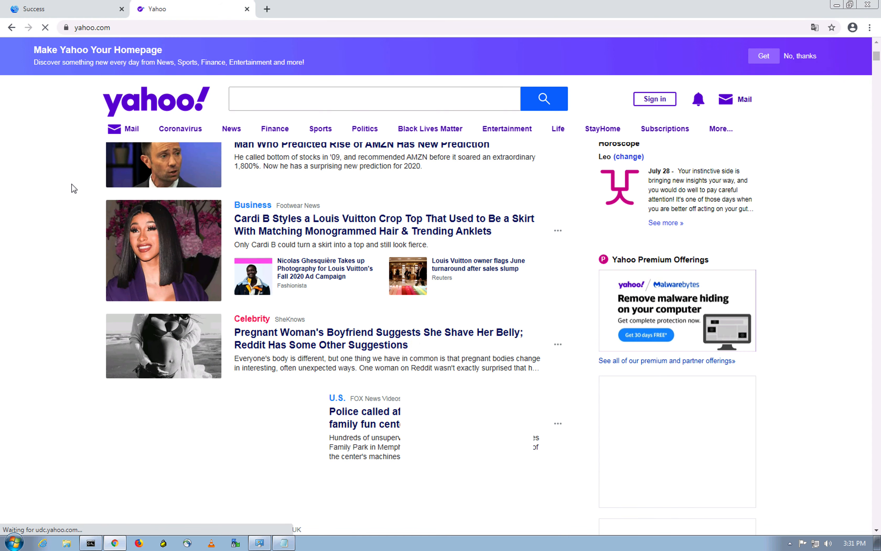
{"action": "scroll", "coordinate": [73, 187], "scroll_direction": "up", "scroll_amount": 4}
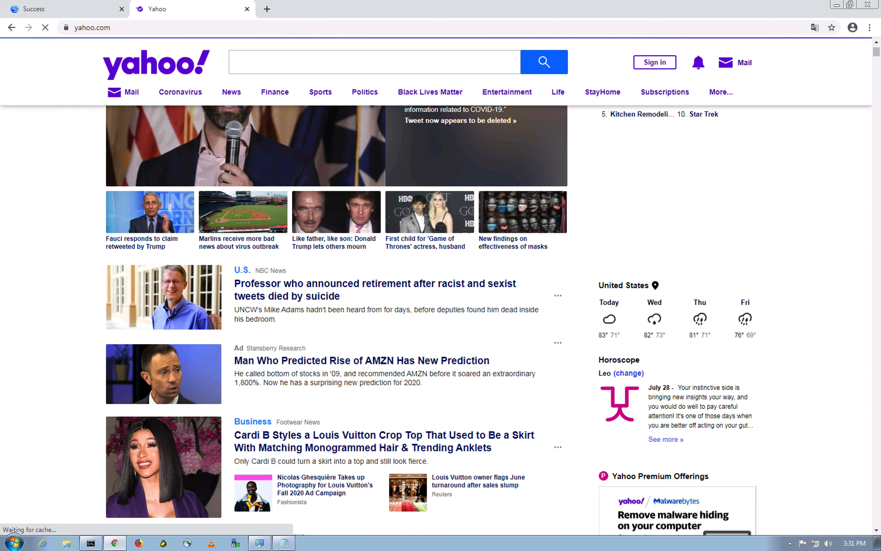
Switch to the Identity Services Engine admin session and open the demo-sponsored guest portal for editing.
{"action": "key", "text": "ctrl+Up"}
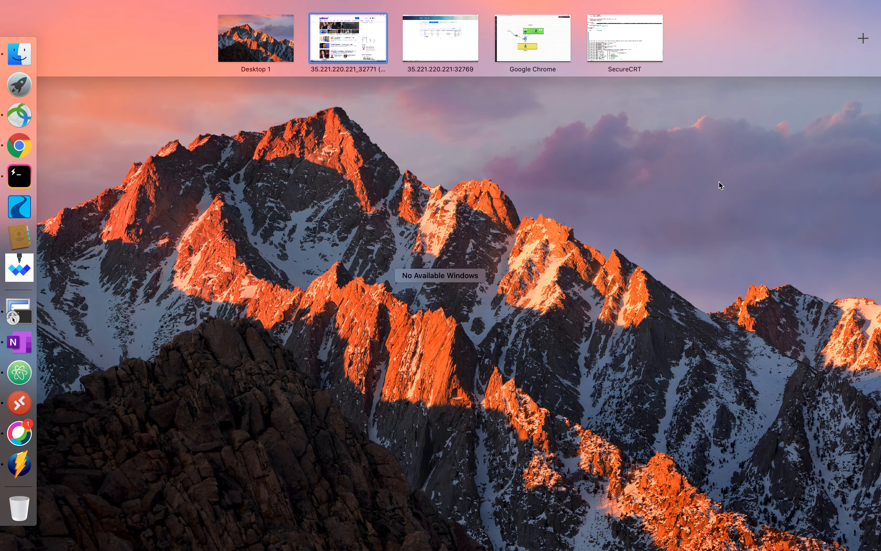
{"action": "left_click", "coordinate": [507, 33]}
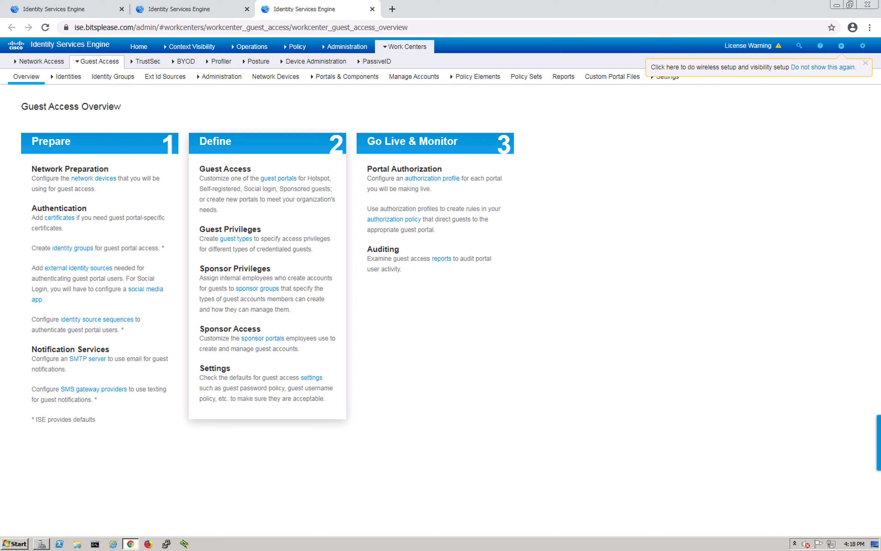
{"action": "mouse_move", "coordinate": [295, 47]}
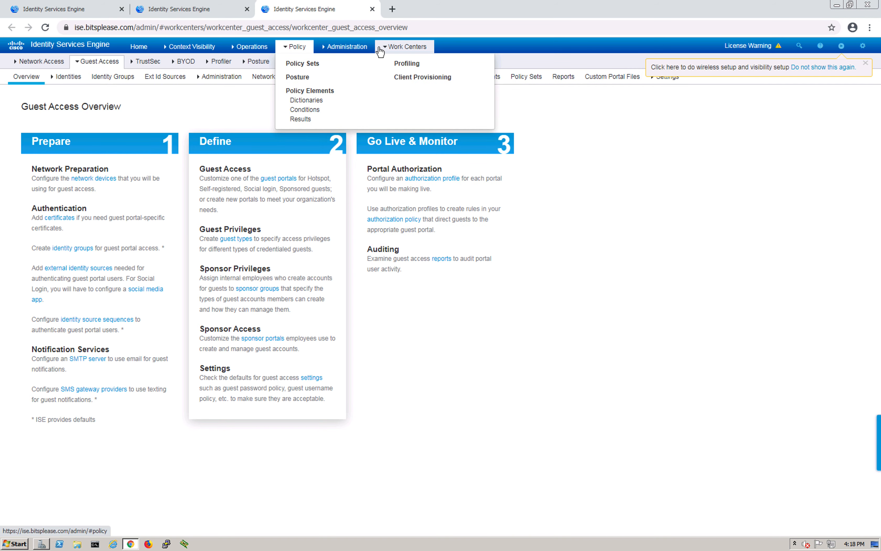
{"action": "mouse_move", "coordinate": [380, 48]}
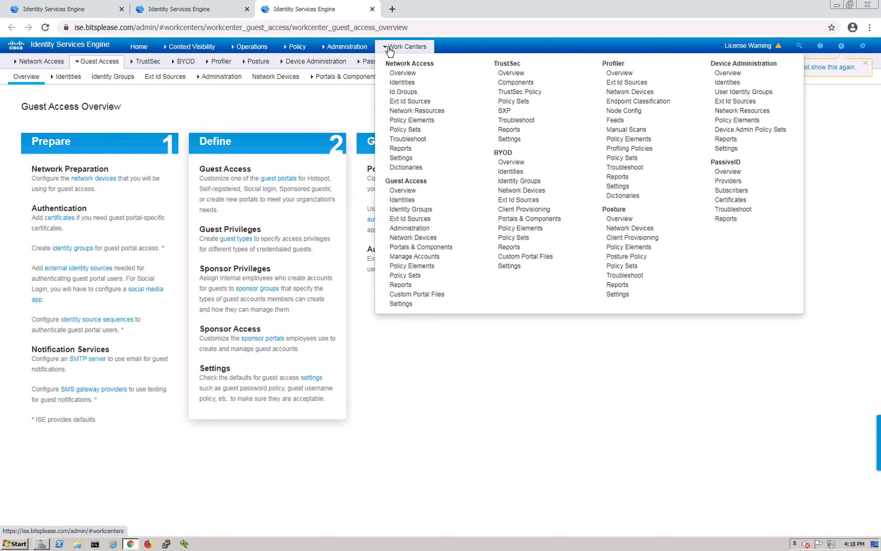
{"action": "left_click", "coordinate": [422, 247]}
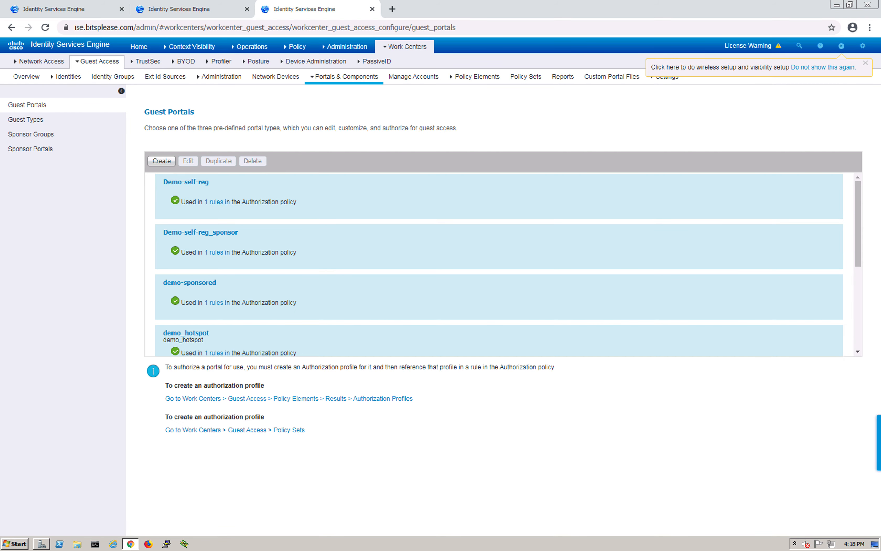
{"action": "left_click", "coordinate": [197, 288]}
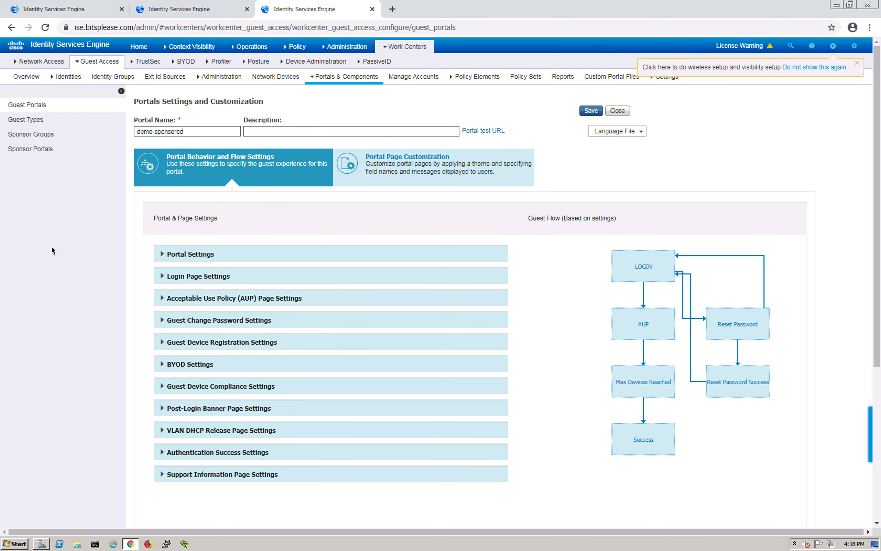
Examine the Portal Settings, Login Page Settings and guest flow of the demo-sponsored portal.
{"action": "left_click", "coordinate": [163, 255]}
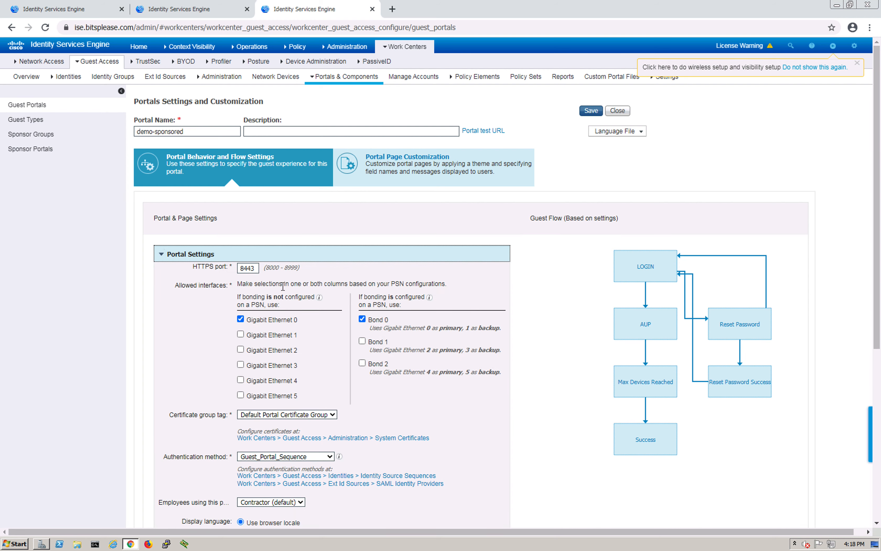
{"action": "scroll", "coordinate": [285, 292], "scroll_direction": "down", "scroll_amount": 4}
{"action": "scroll", "coordinate": [292, 289], "scroll_direction": "down", "scroll_amount": 1}
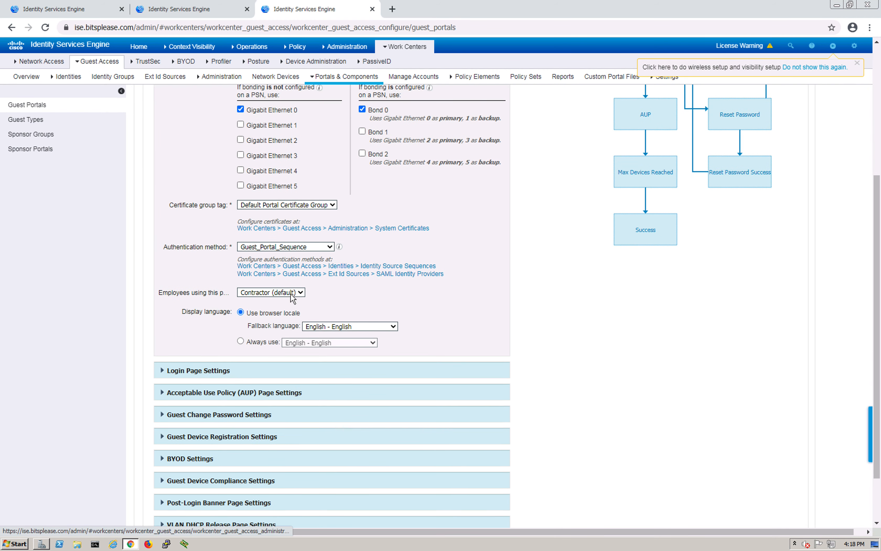
{"action": "left_click", "coordinate": [164, 369]}
{"action": "scroll", "coordinate": [215, 295], "scroll_direction": "down", "scroll_amount": 3}
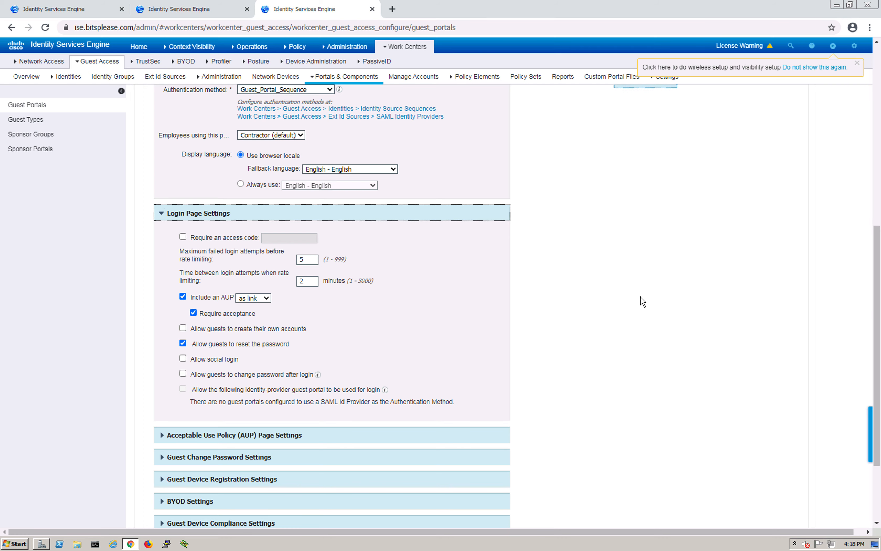
{"action": "scroll", "coordinate": [327, 339], "scroll_direction": "down", "scroll_amount": 1}
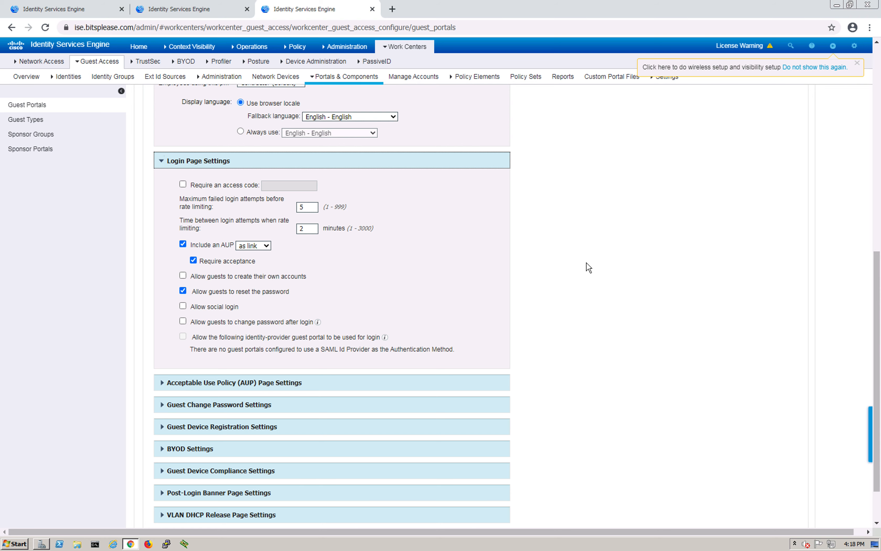
{"action": "scroll", "coordinate": [588, 268], "scroll_direction": "down", "scroll_amount": 1}
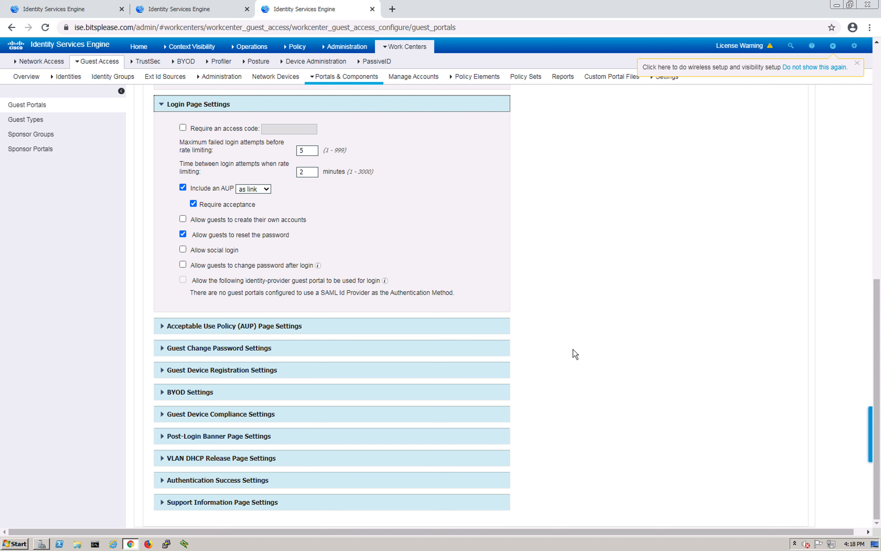
{"action": "scroll", "coordinate": [589, 344], "scroll_direction": "up", "scroll_amount": 8}
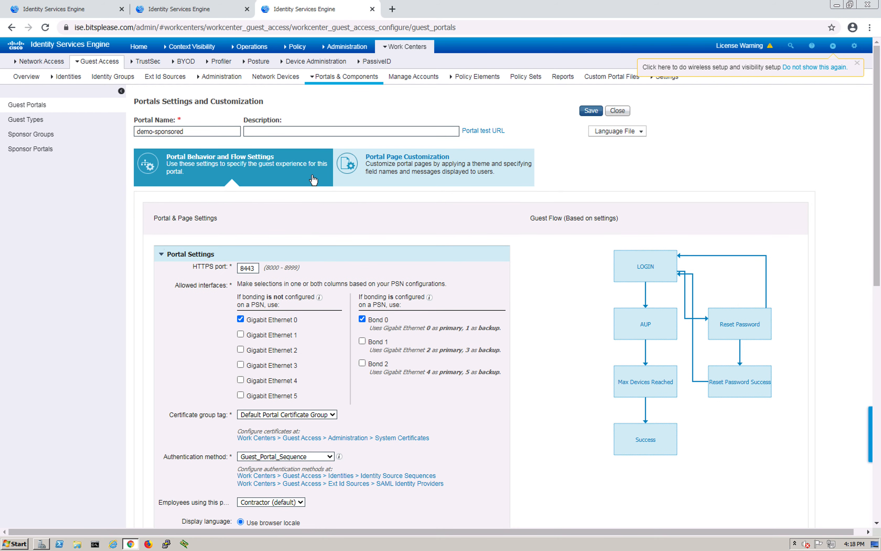
{"action": "scroll", "coordinate": [310, 175], "scroll_direction": "down", "scroll_amount": 8}
{"action": "scroll", "coordinate": [269, 353], "scroll_direction": "up", "scroll_amount": 1}
Open the SPONSOR authorization profile in the policy results and examine its Web Redirection settings under Common Tasks.
{"action": "mouse_move", "coordinate": [334, 56]}
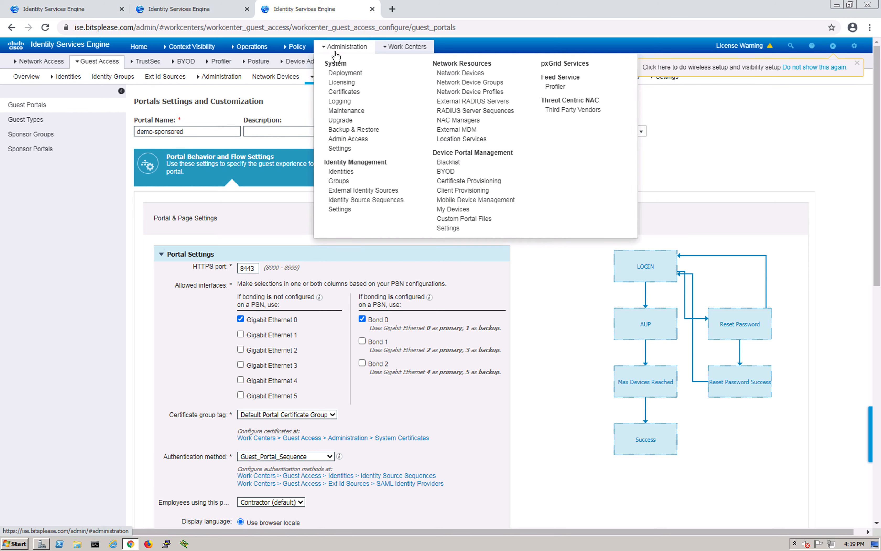
{"action": "mouse_move", "coordinate": [297, 50]}
{"action": "left_click", "coordinate": [303, 120]}
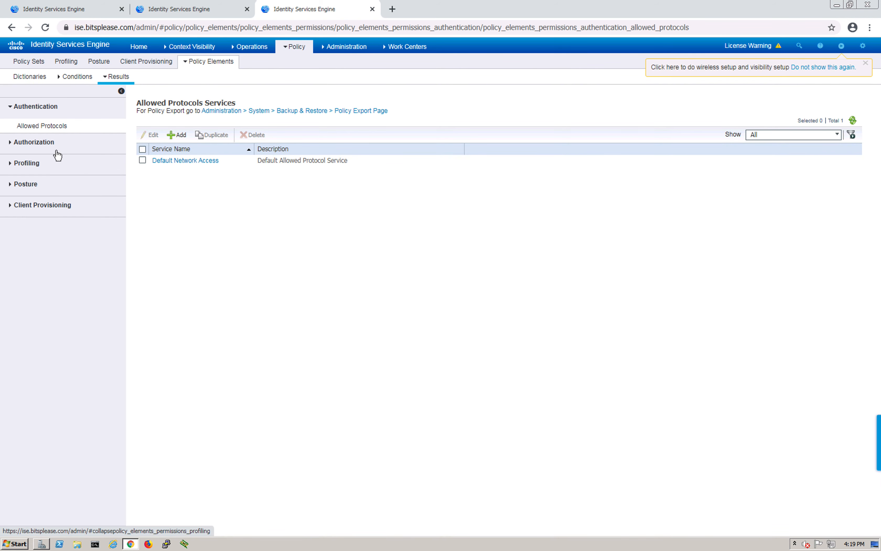
{"action": "left_click", "coordinate": [32, 142]}
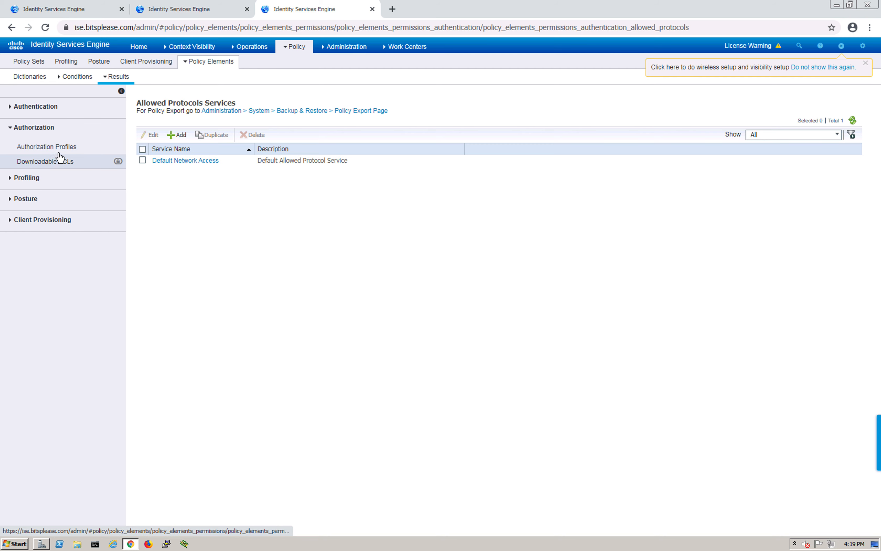
{"action": "left_click", "coordinate": [62, 147]}
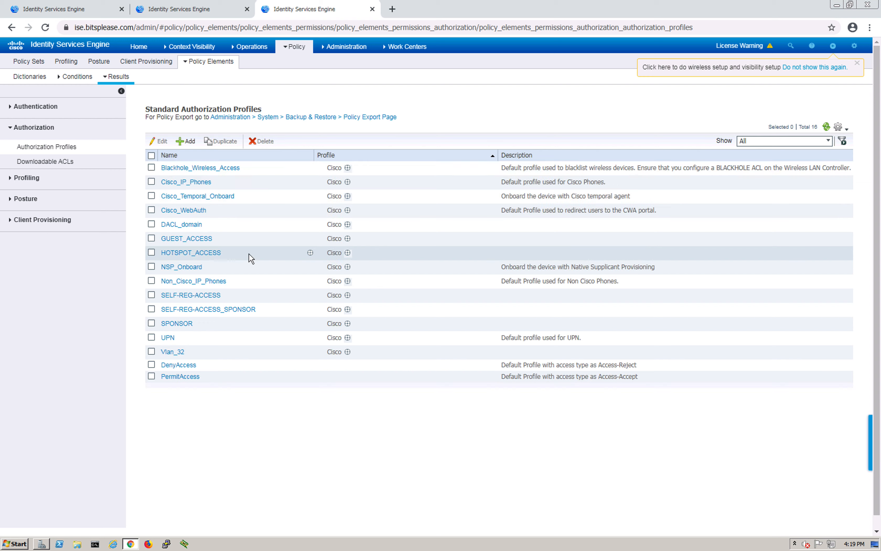
{"action": "left_click", "coordinate": [176, 323]}
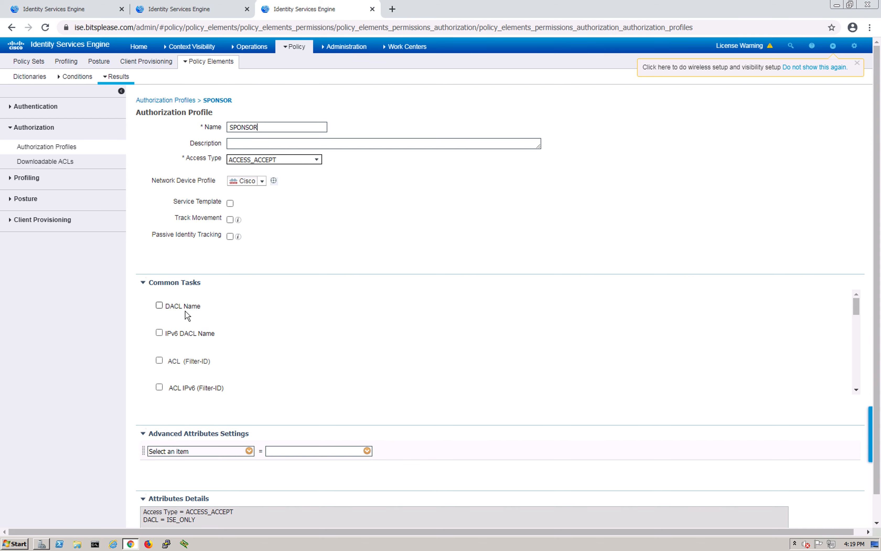
{"action": "left_click_drag", "start_coordinate": [857, 304], "coordinate": [857, 328]}
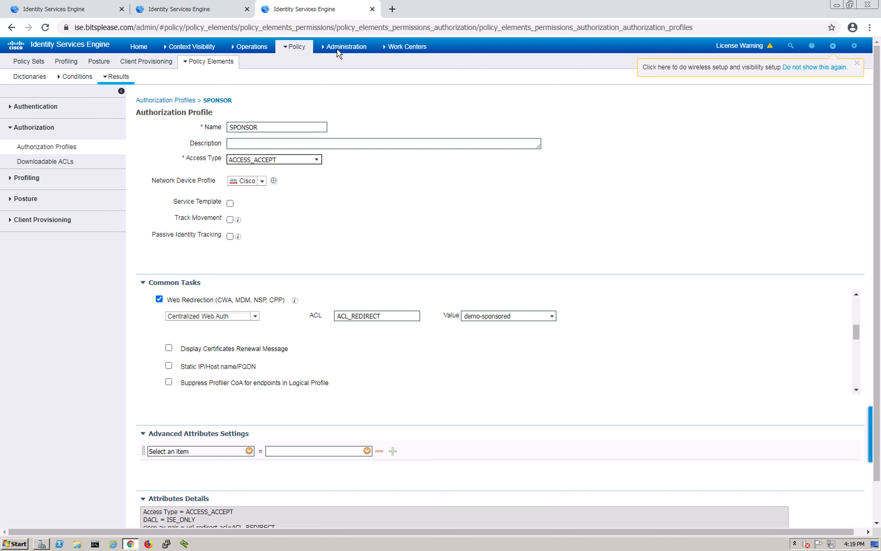
Leave the SPONSOR profile without saving and review the authorization rules of the Wired policy set.
{"action": "left_click", "coordinate": [296, 46]}
{"action": "left_click", "coordinate": [457, 88]}
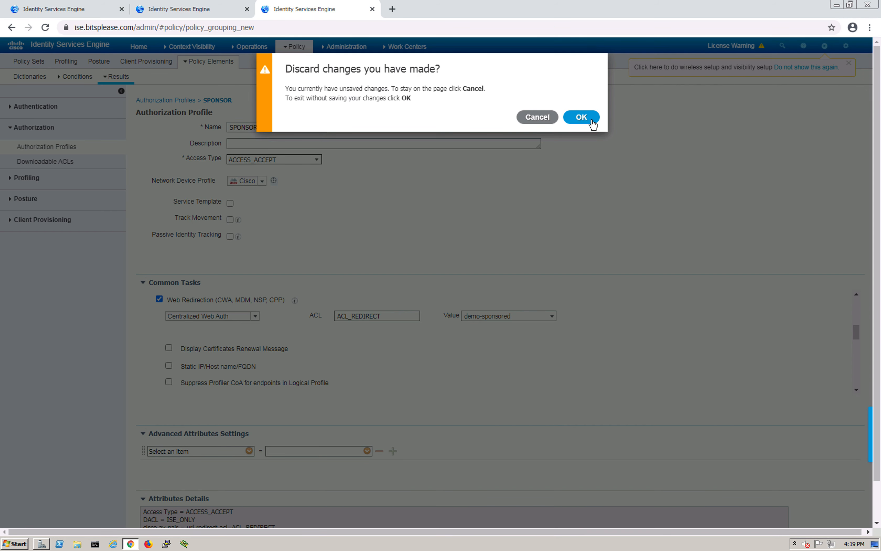
{"action": "left_click", "coordinate": [592, 120]}
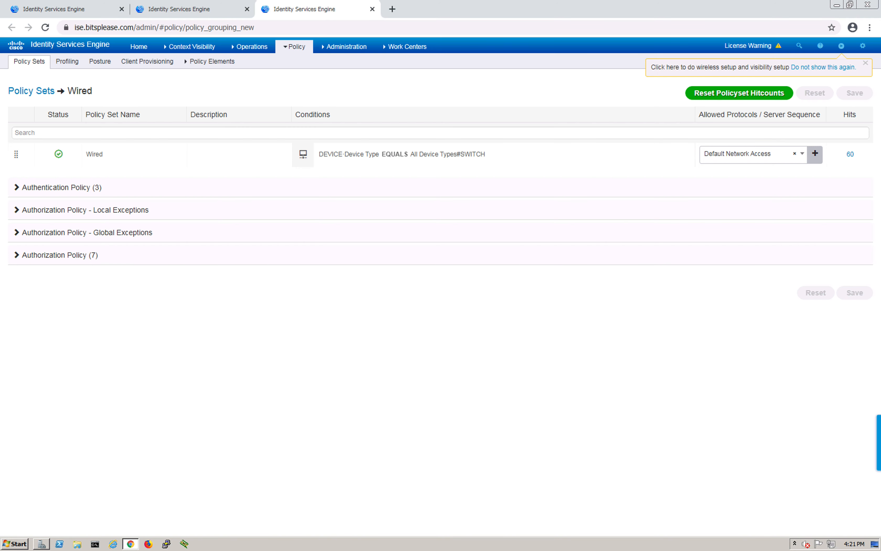
{"action": "left_click", "coordinate": [18, 256]}
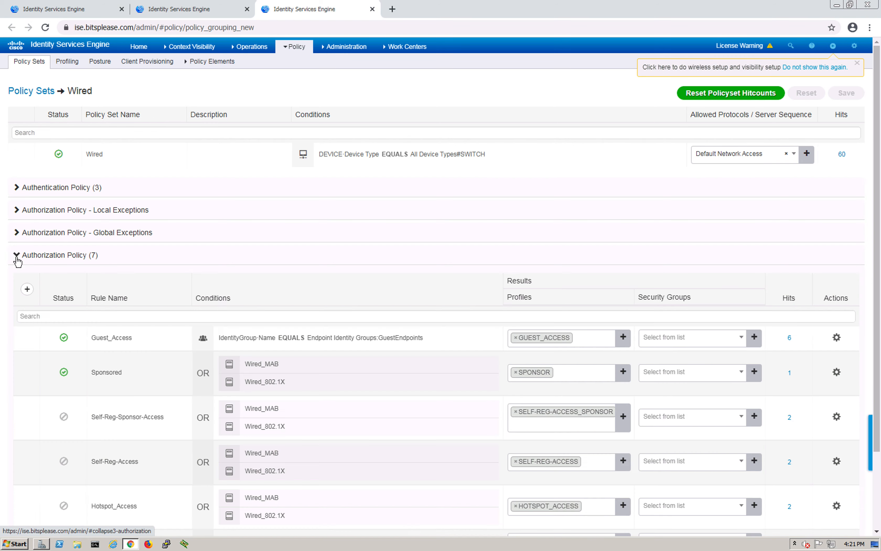
{"action": "scroll", "coordinate": [46, 417], "scroll_direction": "down", "scroll_amount": 1}
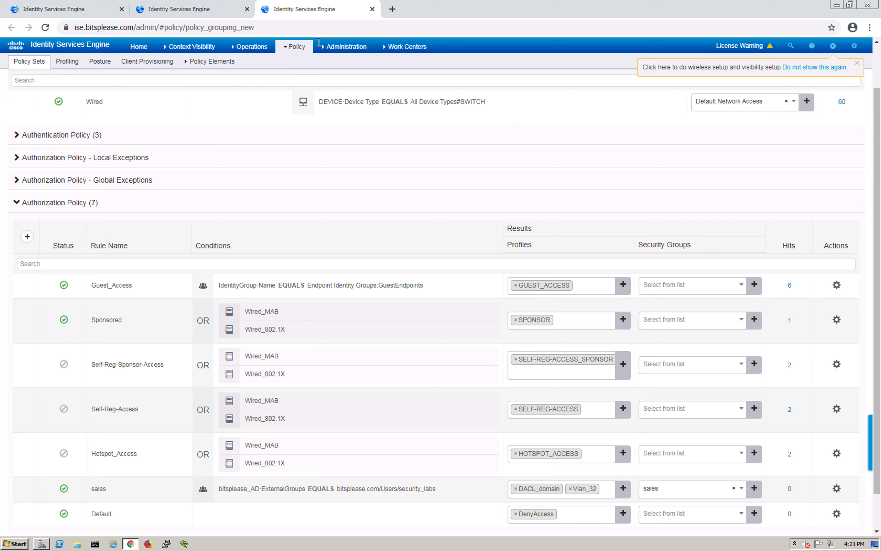
Open the Sponsor Groups list in the Guest Access portals and components and look through its groups.
{"action": "mouse_move", "coordinate": [292, 46]}
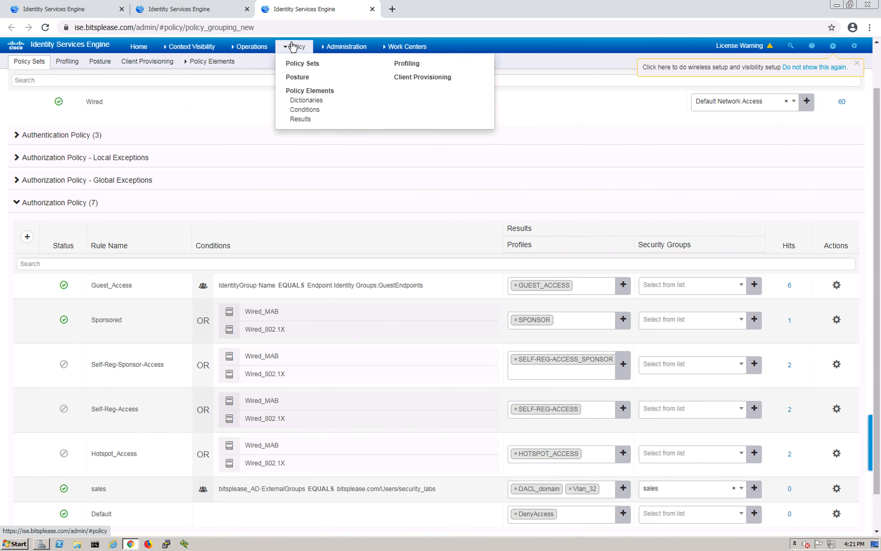
{"action": "mouse_move", "coordinate": [335, 50]}
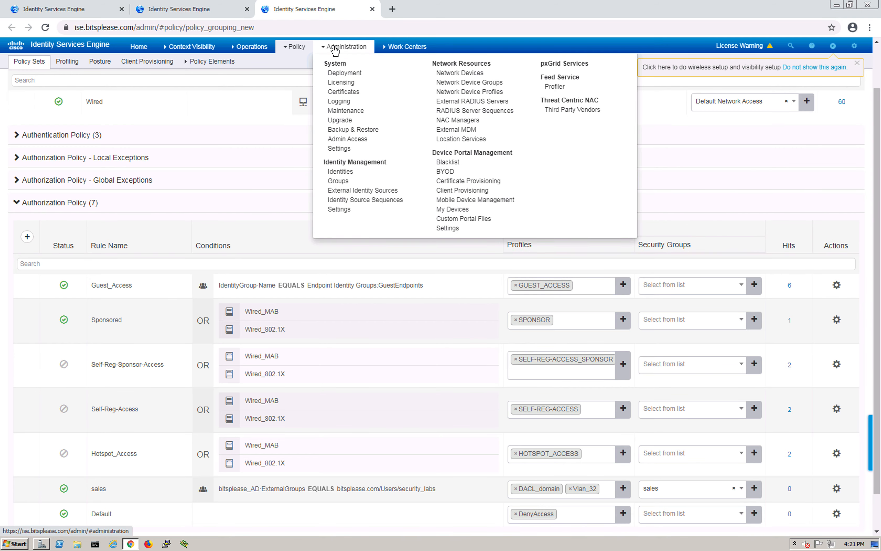
{"action": "mouse_move", "coordinate": [387, 48]}
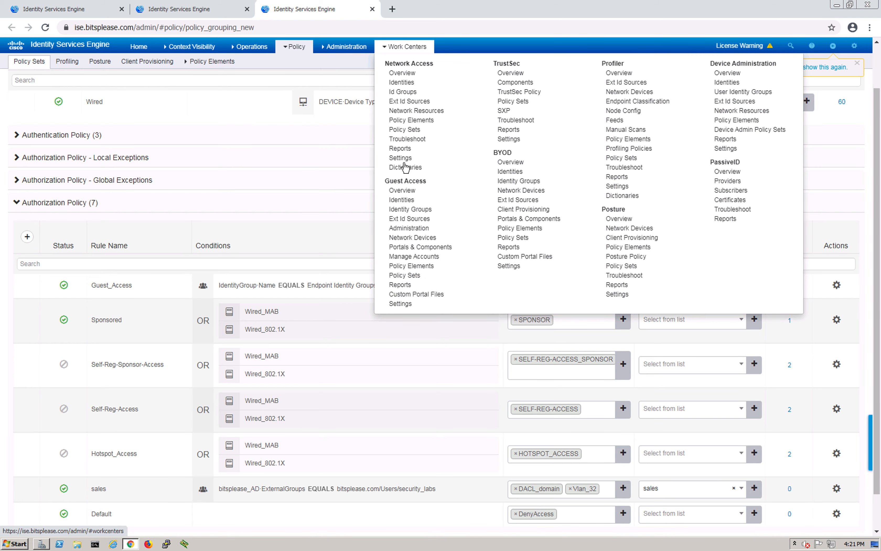
{"action": "left_click", "coordinate": [431, 248]}
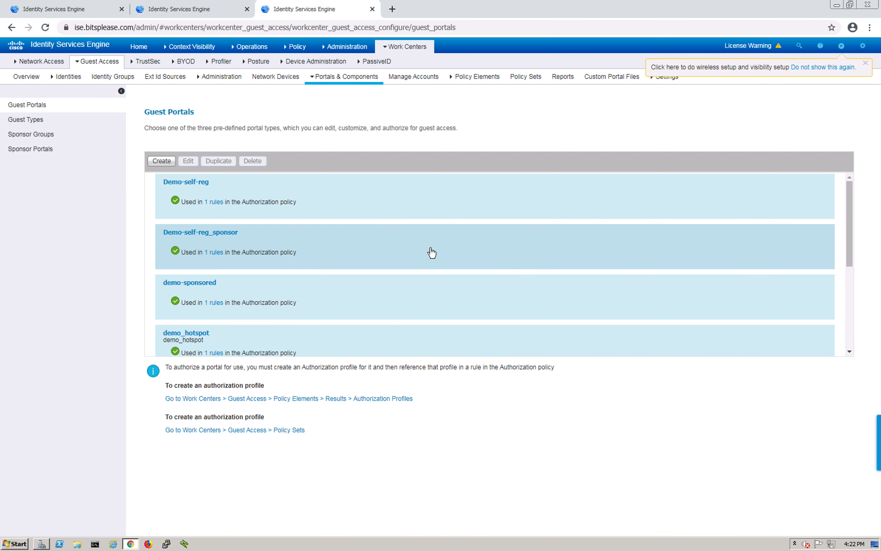
{"action": "left_click", "coordinate": [52, 136]}
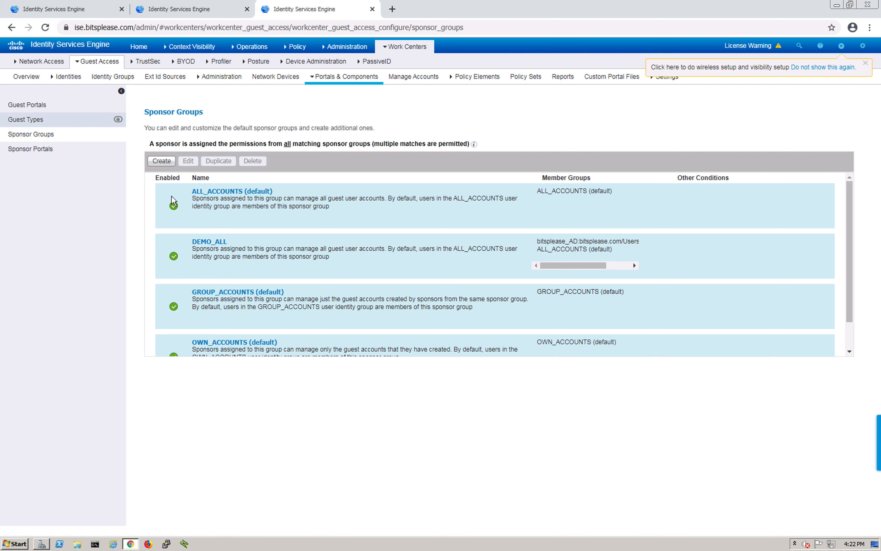
{"action": "scroll", "coordinate": [269, 240], "scroll_direction": "down", "scroll_amount": 1}
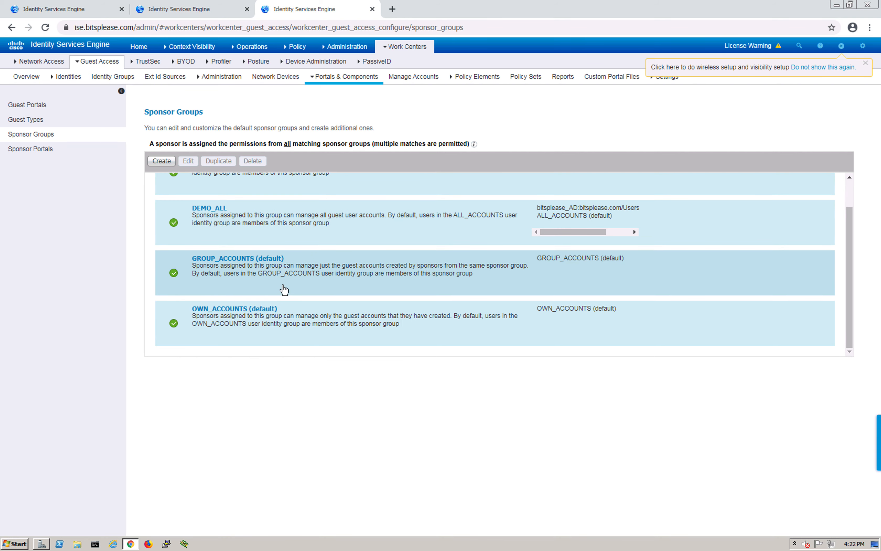
Look through the sponsor groups list and open the DEMO_ALL group.
{"action": "scroll", "coordinate": [284, 290], "scroll_direction": "up", "scroll_amount": 1}
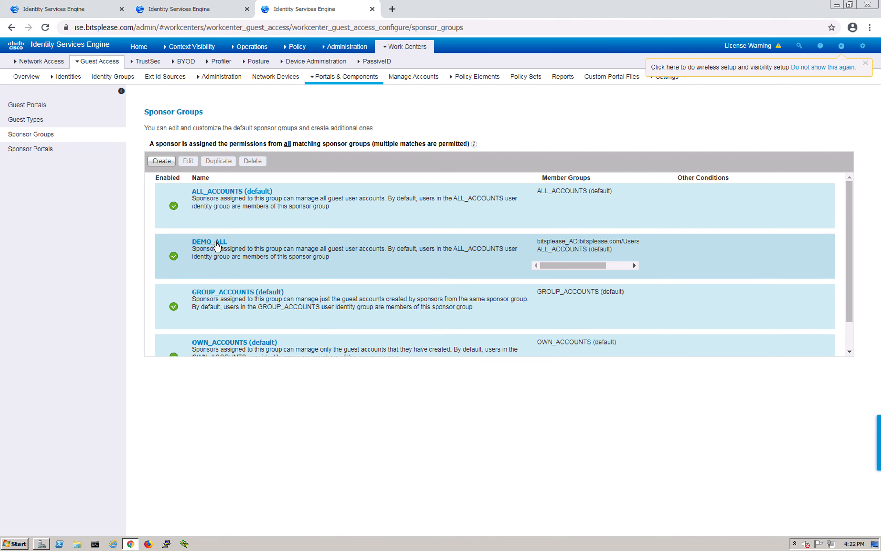
{"action": "scroll", "coordinate": [217, 246], "scroll_direction": "down", "scroll_amount": 1}
{"action": "scroll", "coordinate": [204, 231], "scroll_direction": "up", "scroll_amount": 1}
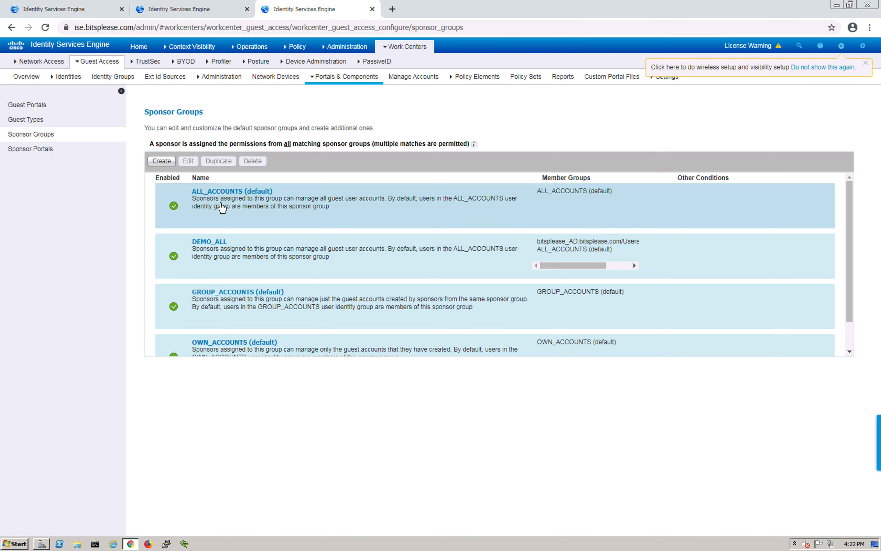
{"action": "scroll", "coordinate": [233, 250], "scroll_direction": "down", "scroll_amount": 1}
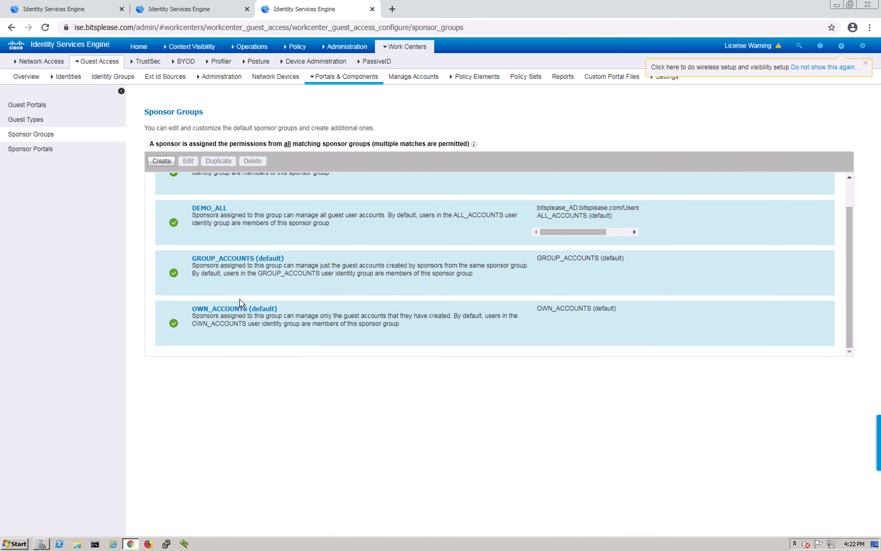
{"action": "scroll", "coordinate": [233, 337], "scroll_direction": "up", "scroll_amount": 1}
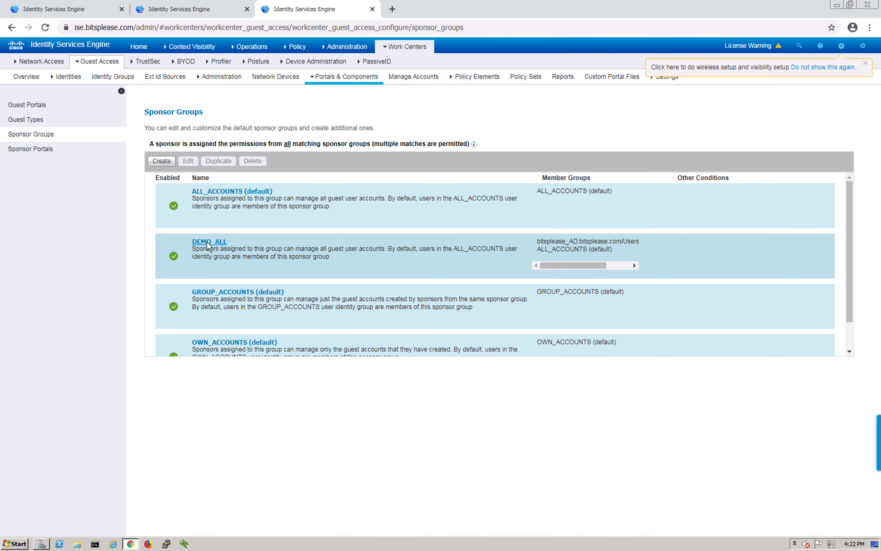
{"action": "left_click", "coordinate": [208, 244]}
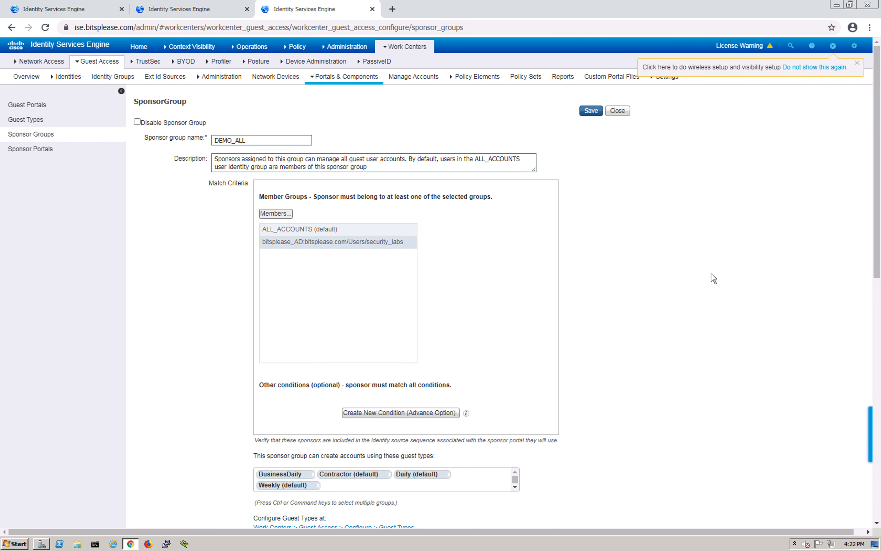
Examine the DEMO_ALL group's member groups, allowed guest types, guest locations and sponsor permissions.
{"action": "scroll", "coordinate": [712, 284], "scroll_direction": "down", "scroll_amount": 10}
{"action": "scroll", "coordinate": [712, 285], "scroll_direction": "down", "scroll_amount": 2}
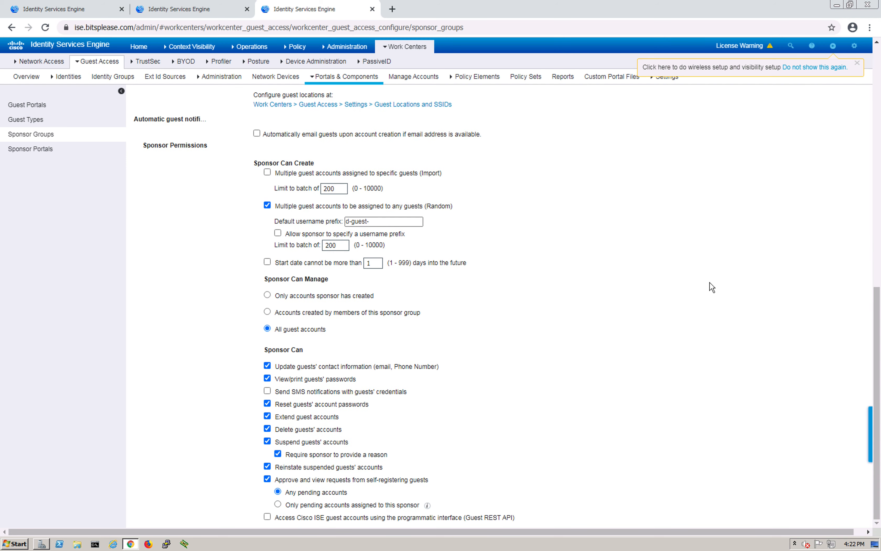
{"action": "scroll", "coordinate": [711, 289], "scroll_direction": "up", "scroll_amount": 12}
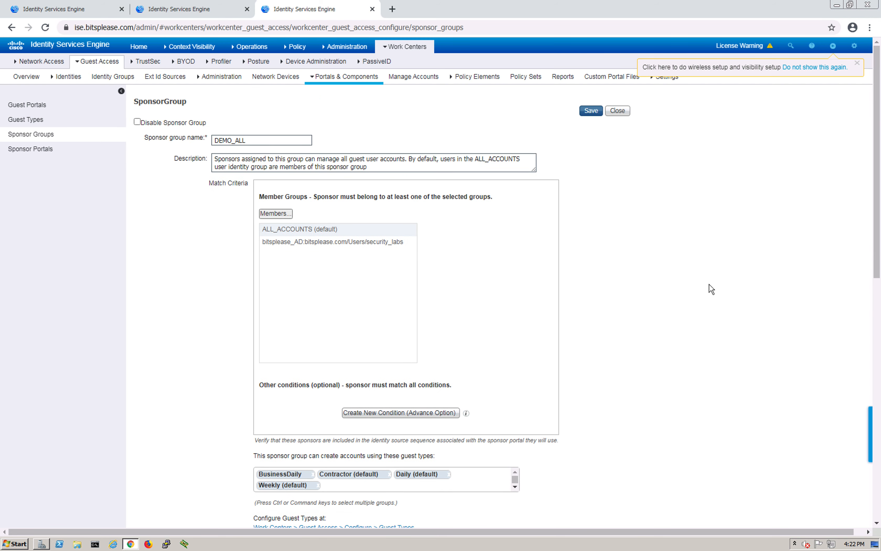
{"action": "scroll", "coordinate": [709, 290], "scroll_direction": "down", "scroll_amount": 10}
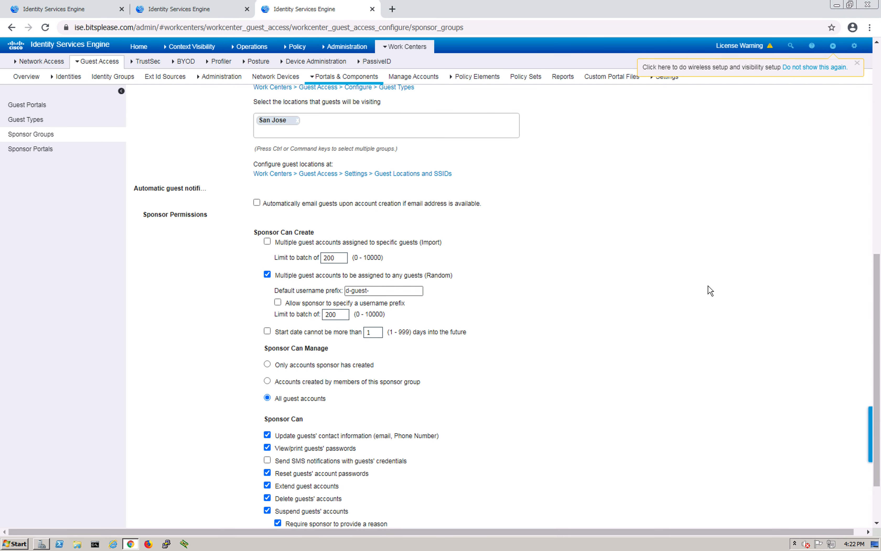
{"action": "scroll", "coordinate": [710, 290], "scroll_direction": "down", "scroll_amount": 1}
{"action": "scroll", "coordinate": [189, 212], "scroll_direction": "down", "scroll_amount": 1}
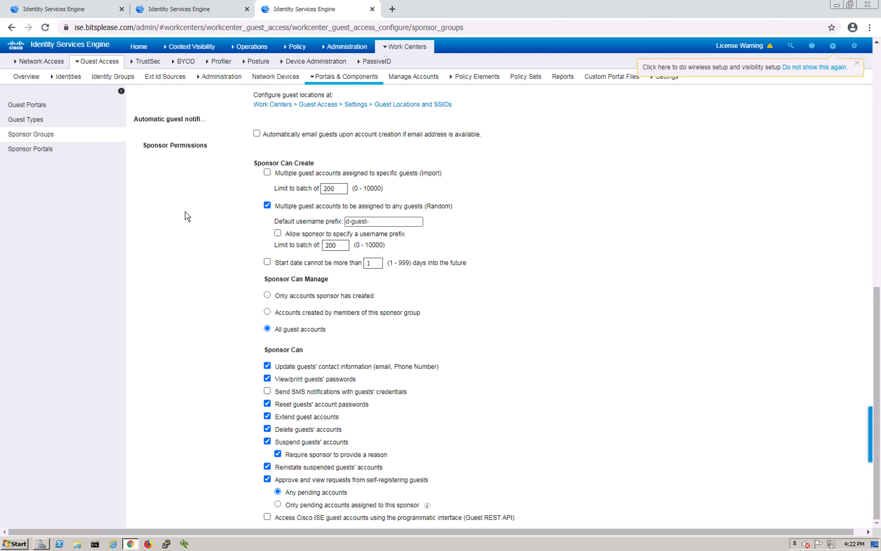
{"action": "scroll", "coordinate": [188, 217], "scroll_direction": "up", "scroll_amount": 5}
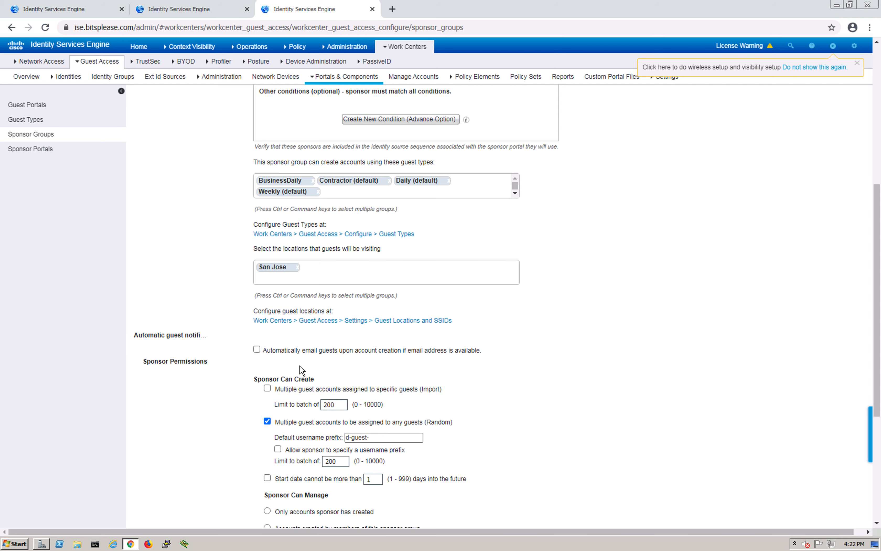
{"action": "scroll", "coordinate": [216, 256], "scroll_direction": "up", "scroll_amount": 8}
Open the Demo Sponsor Portal from the Sponsor Portals list and examine its Portal Settings section.
{"action": "left_click", "coordinate": [45, 153]}
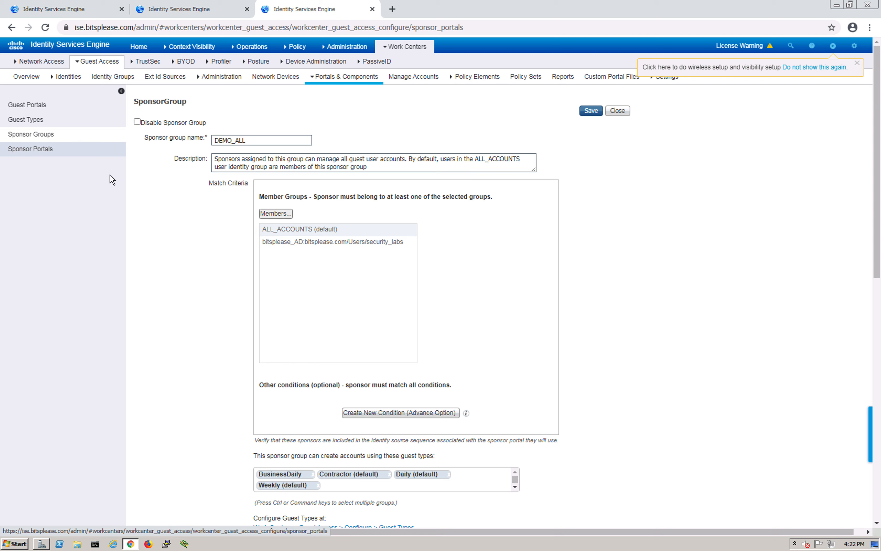
{"action": "left_click", "coordinate": [44, 151]}
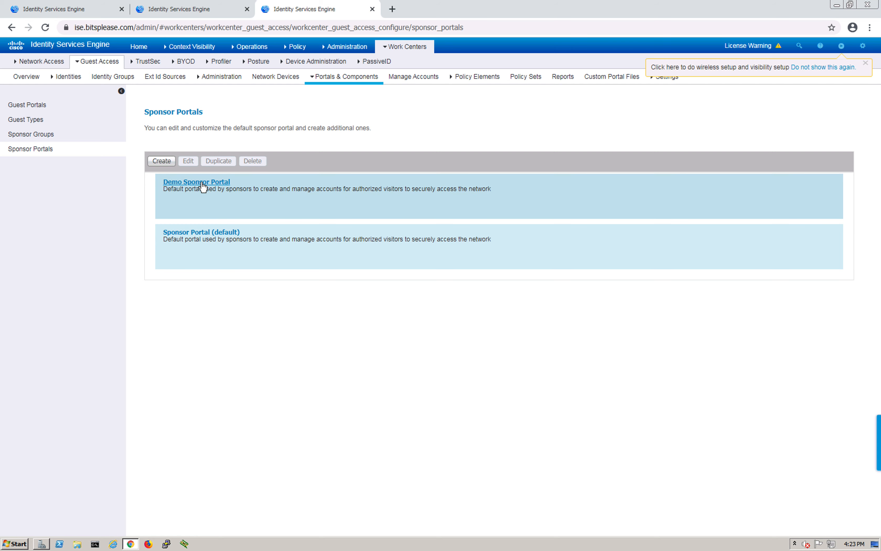
{"action": "left_click", "coordinate": [203, 183]}
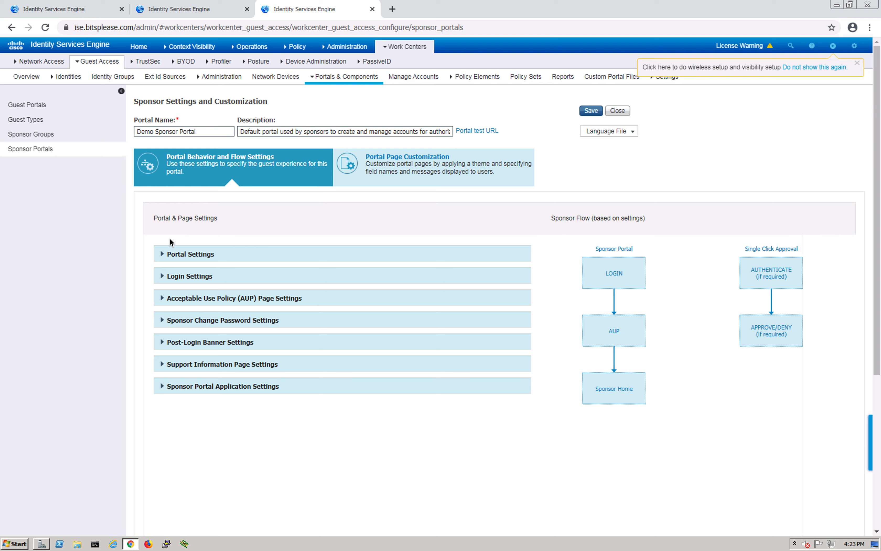
{"action": "left_click", "coordinate": [161, 253]}
{"action": "scroll", "coordinate": [401, 296], "scroll_direction": "down", "scroll_amount": 4}
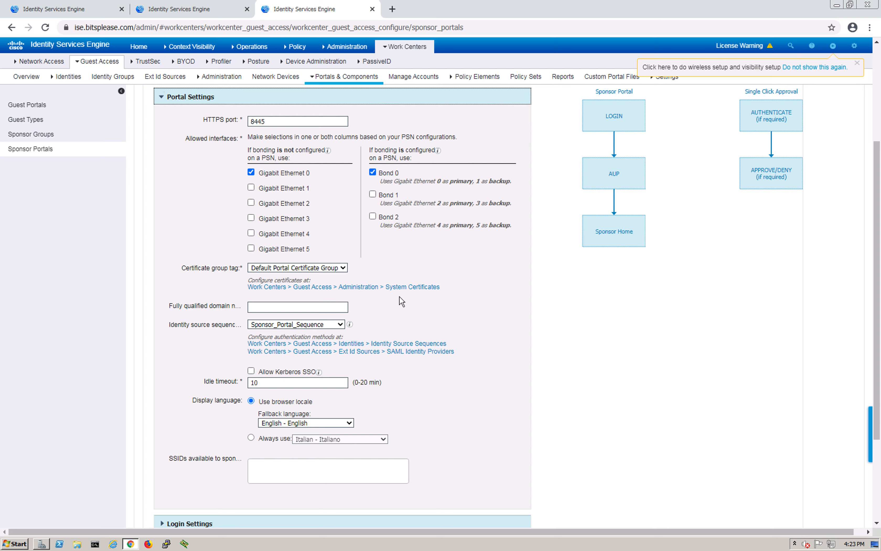
{"action": "scroll", "coordinate": [399, 296], "scroll_direction": "down", "scroll_amount": 3}
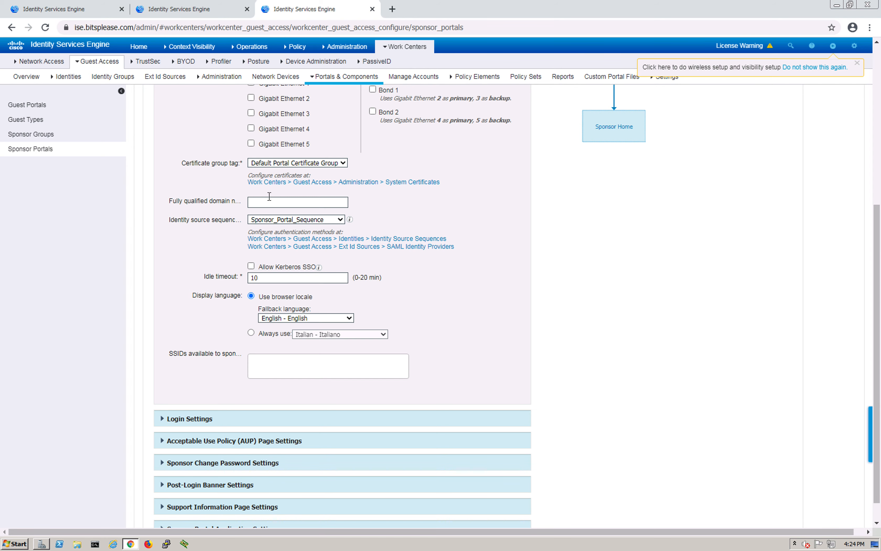
{"action": "scroll", "coordinate": [174, 327], "scroll_direction": "down", "scroll_amount": 1}
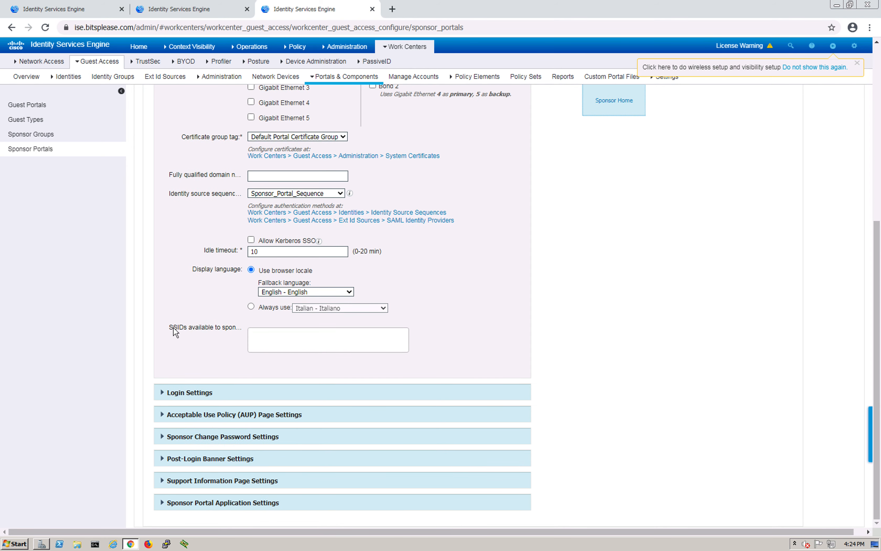
{"action": "scroll", "coordinate": [174, 327], "scroll_direction": "up", "scroll_amount": 3}
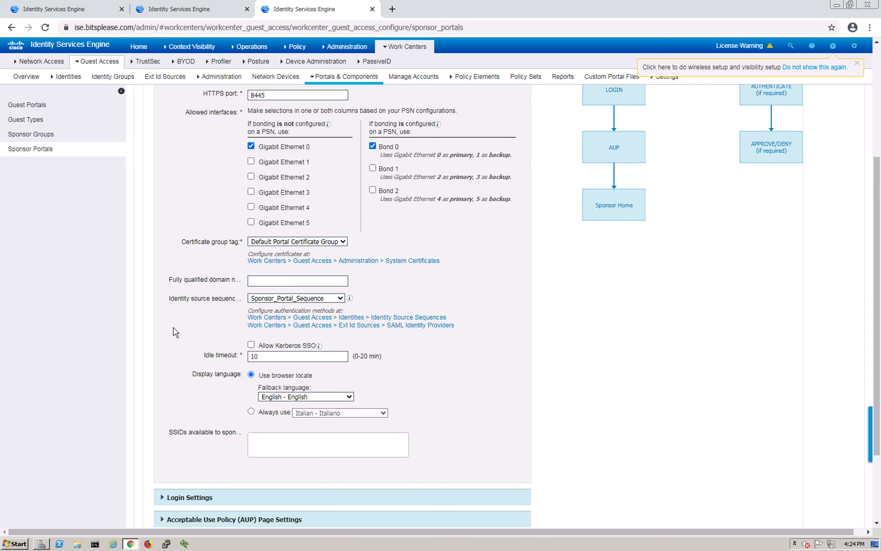
{"action": "scroll", "coordinate": [242, 265], "scroll_direction": "up", "scroll_amount": 3}
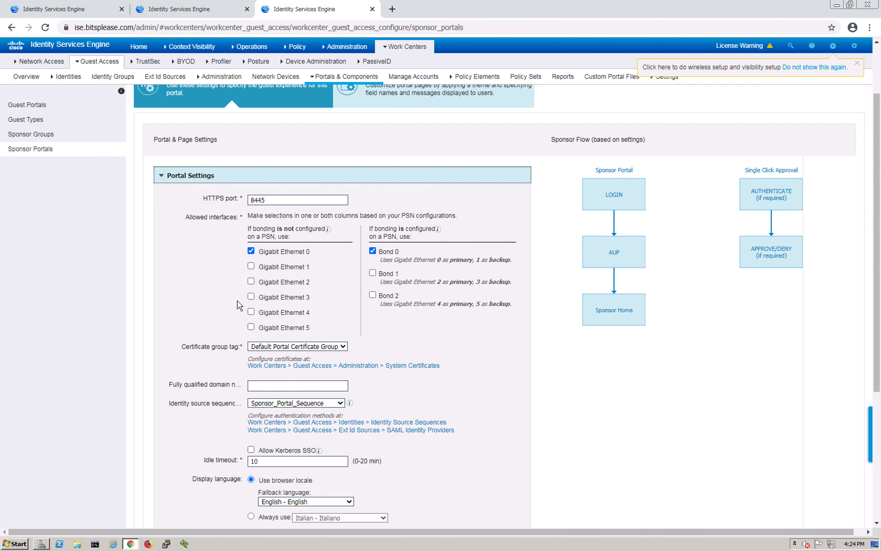
{"action": "scroll", "coordinate": [212, 337], "scroll_direction": "down", "scroll_amount": 5}
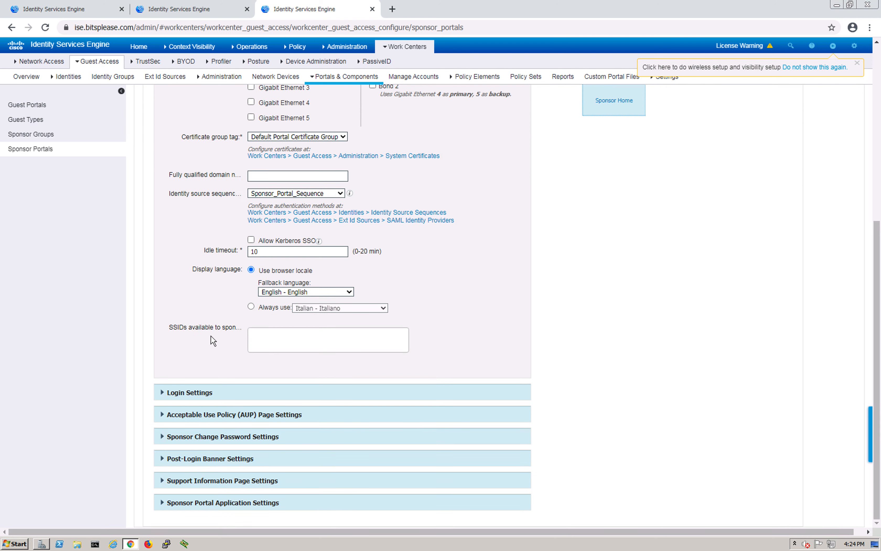
Expand and review the Login Settings and Acceptable Use Policy (AUP) Page Settings of the Demo Sponsor Portal.
{"action": "left_click", "coordinate": [165, 392]}
{"action": "scroll", "coordinate": [188, 331], "scroll_direction": "down", "scroll_amount": 3}
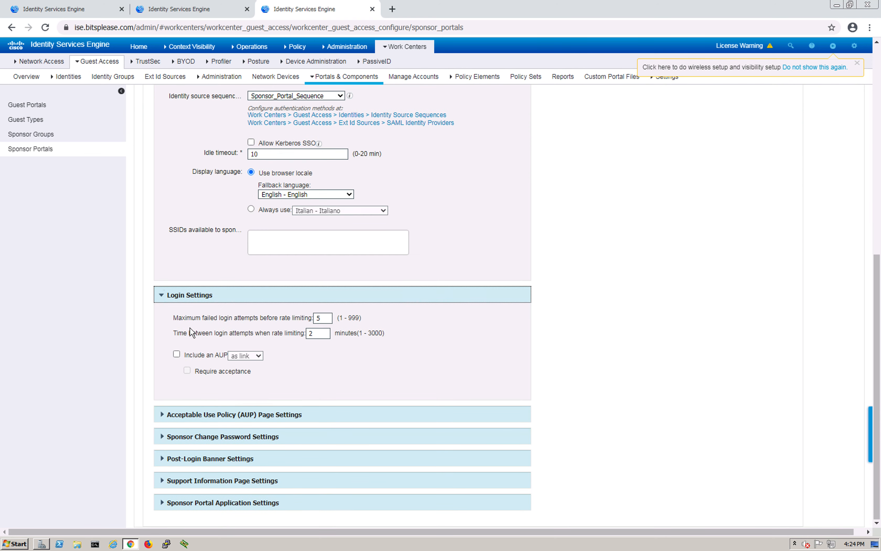
{"action": "left_click", "coordinate": [157, 412]}
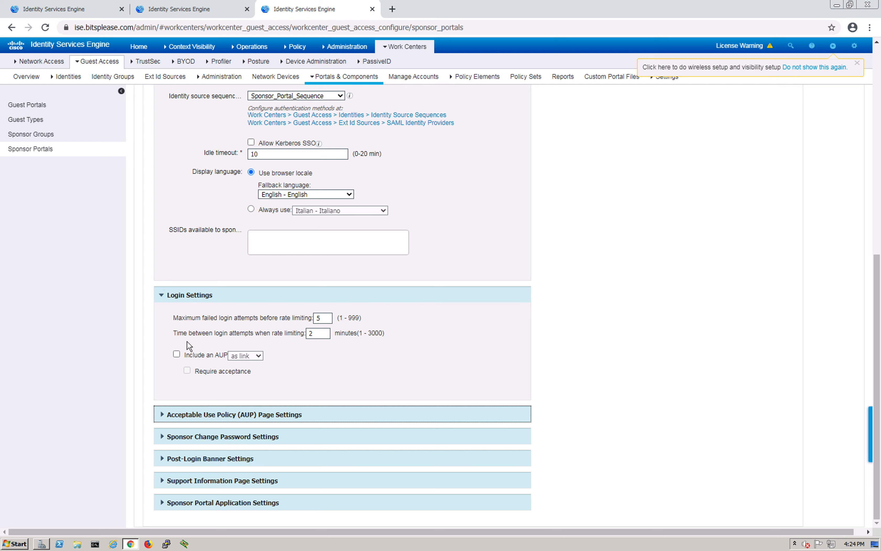
{"action": "left_click", "coordinate": [164, 412]}
{"action": "scroll", "coordinate": [181, 386], "scroll_direction": "down", "scroll_amount": 3}
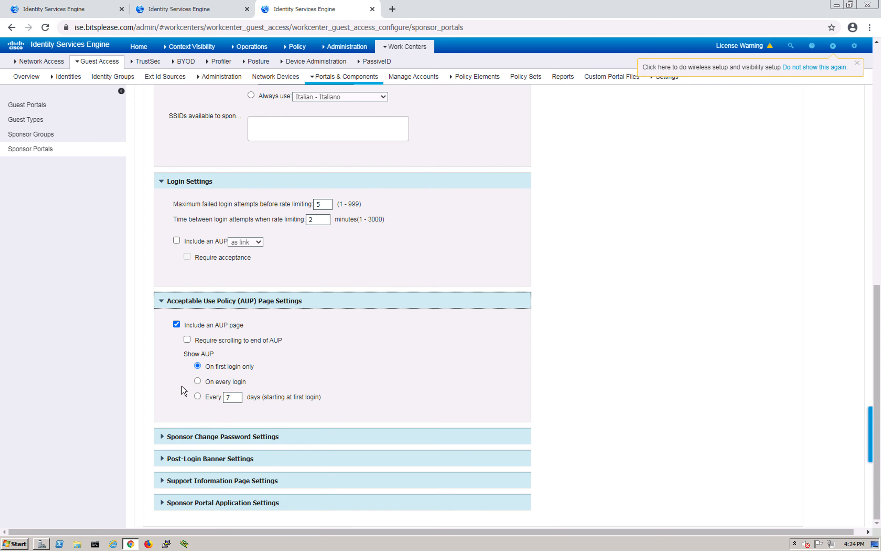
{"action": "scroll", "coordinate": [309, 342], "scroll_direction": "up", "scroll_amount": 15}
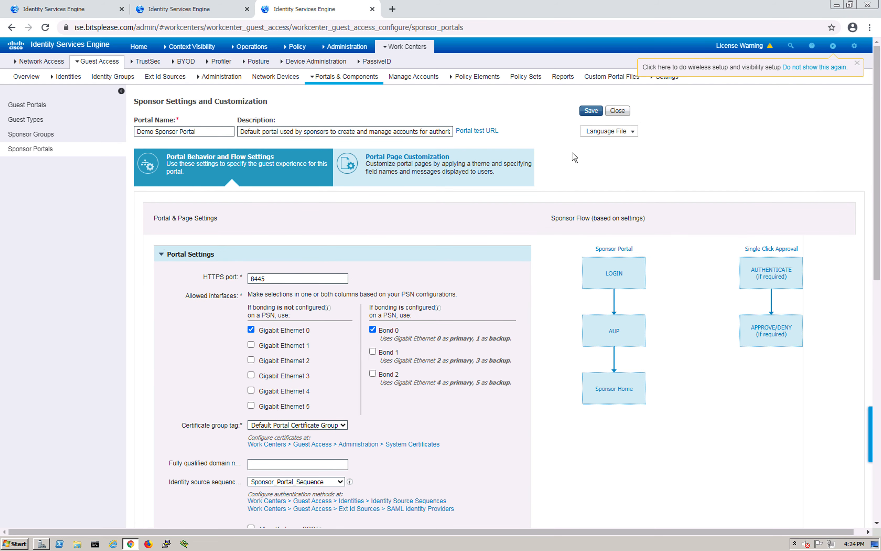
Open the Demo Sponsor Portal's test URL and sign on with the sponsor's username and account password.
{"action": "left_click", "coordinate": [479, 135]}
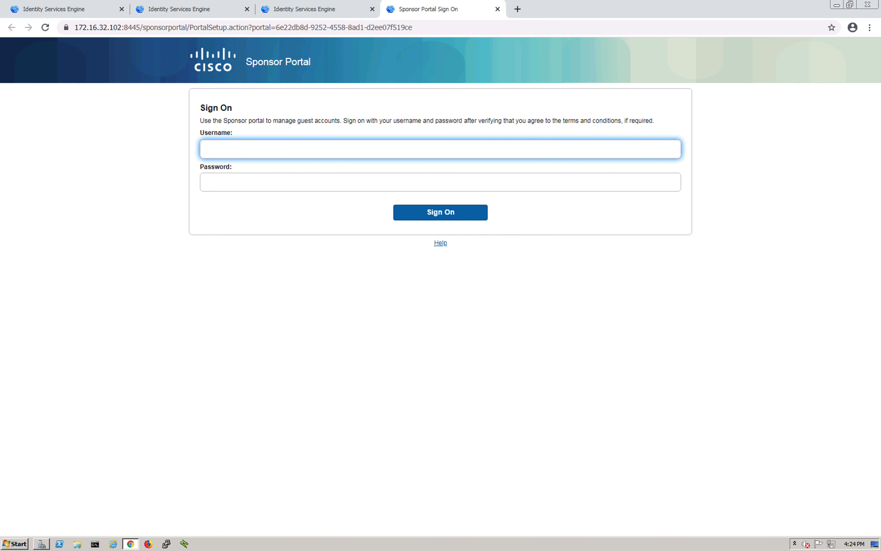
{"action": "left_click", "coordinate": [253, 148]}
{"action": "left_click", "coordinate": [235, 184]}
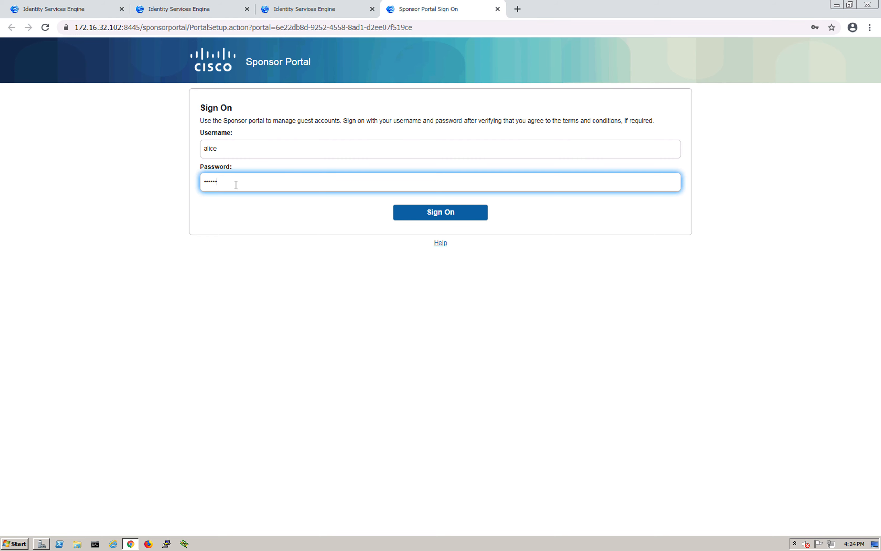
{"action": "key", "text": "Return"}
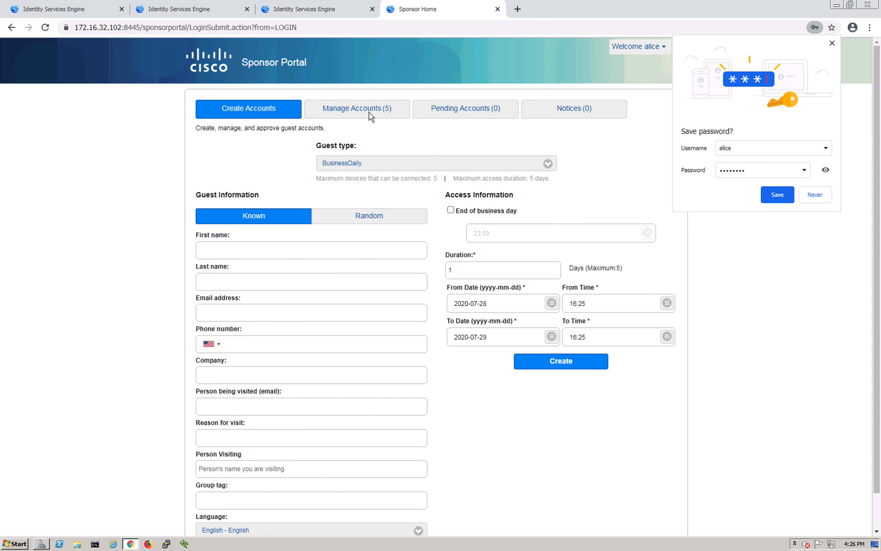
Switch the guest information to Random, set the number of accounts to 1, and dismiss the browser's save-password prompt.
{"action": "left_click", "coordinate": [370, 220]}
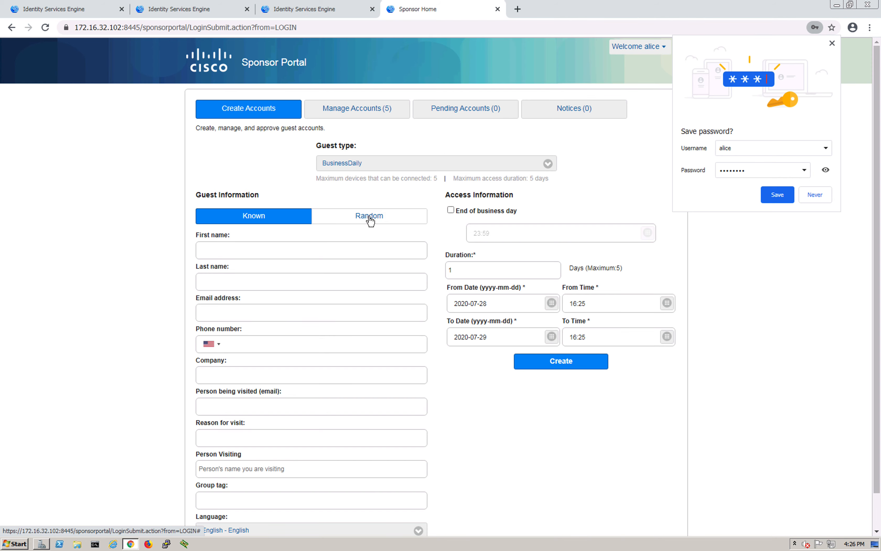
{"action": "left_click_drag", "start_coordinate": [231, 278], "coordinate": [186, 280]}
{"action": "left_click", "coordinate": [141, 296]}
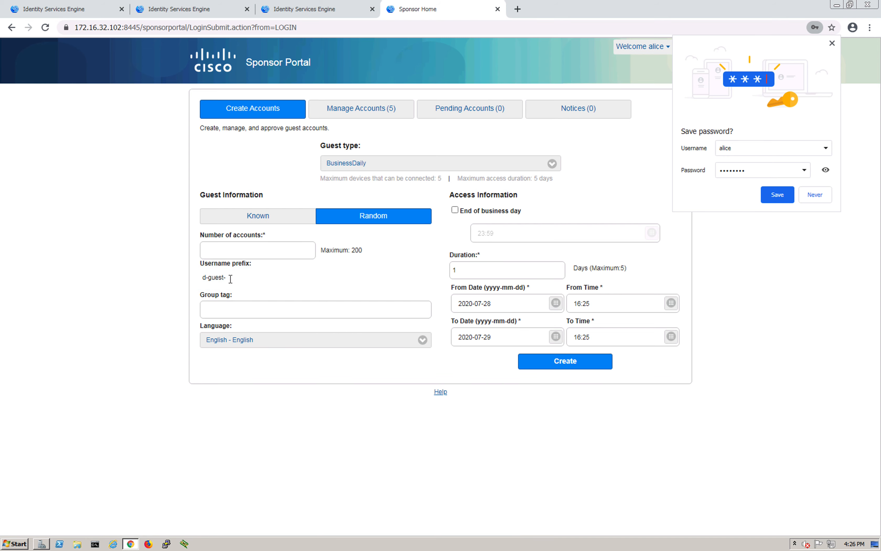
{"action": "left_click_drag", "start_coordinate": [230, 278], "coordinate": [197, 276]}
{"action": "left_click", "coordinate": [220, 251]}
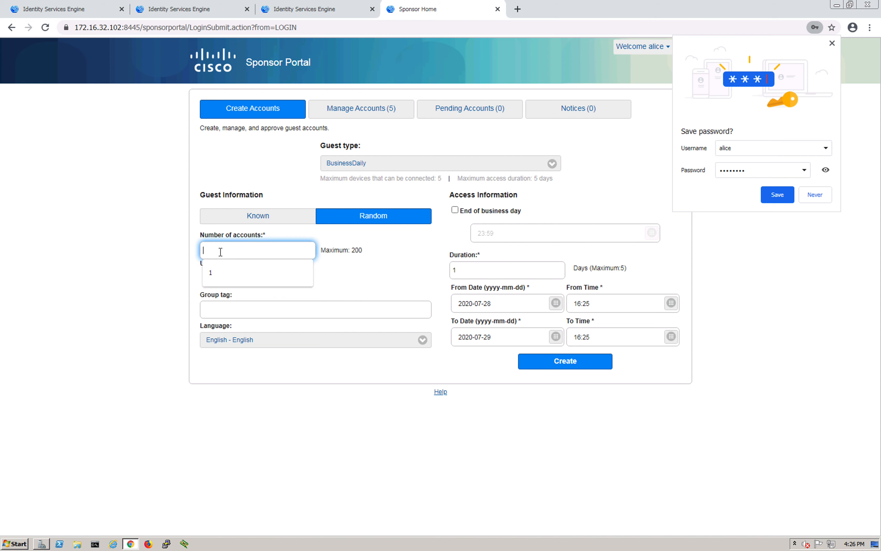
{"action": "left_click", "coordinate": [220, 277]}
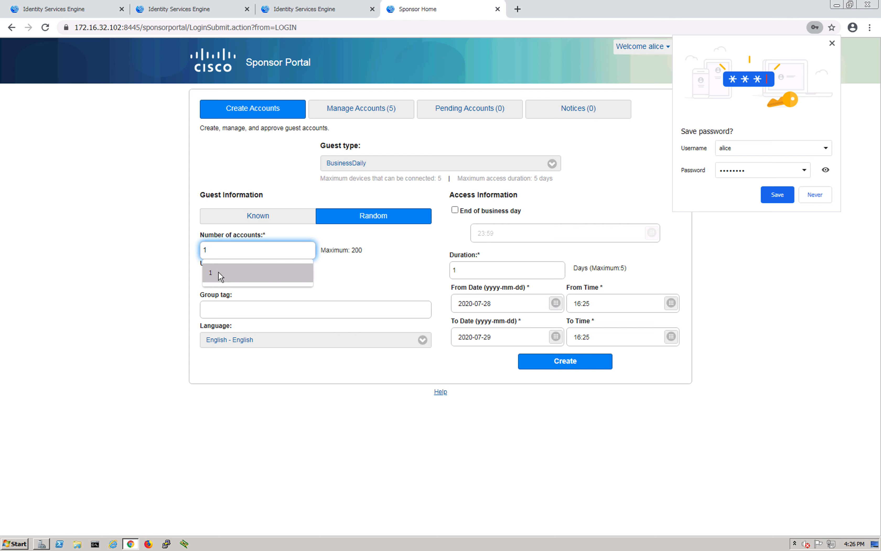
{"action": "left_click", "coordinate": [292, 440]}
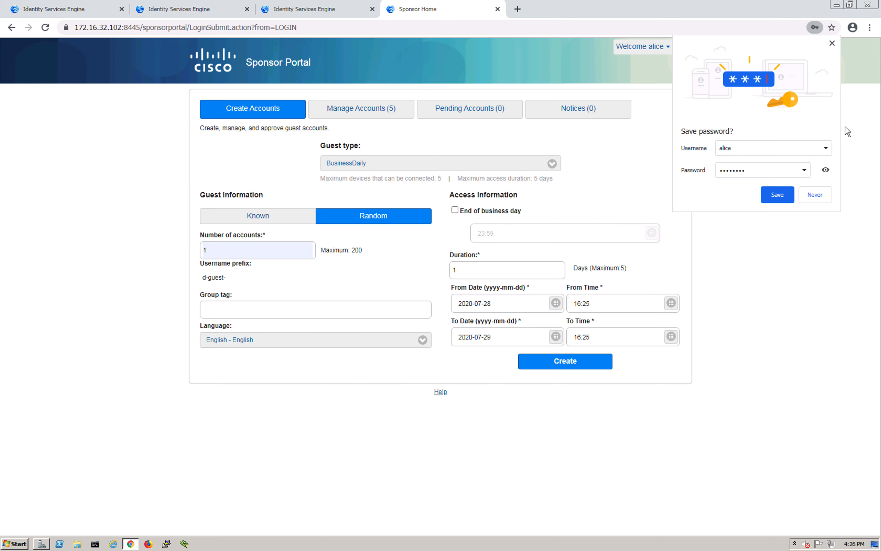
{"action": "left_click", "coordinate": [832, 43]}
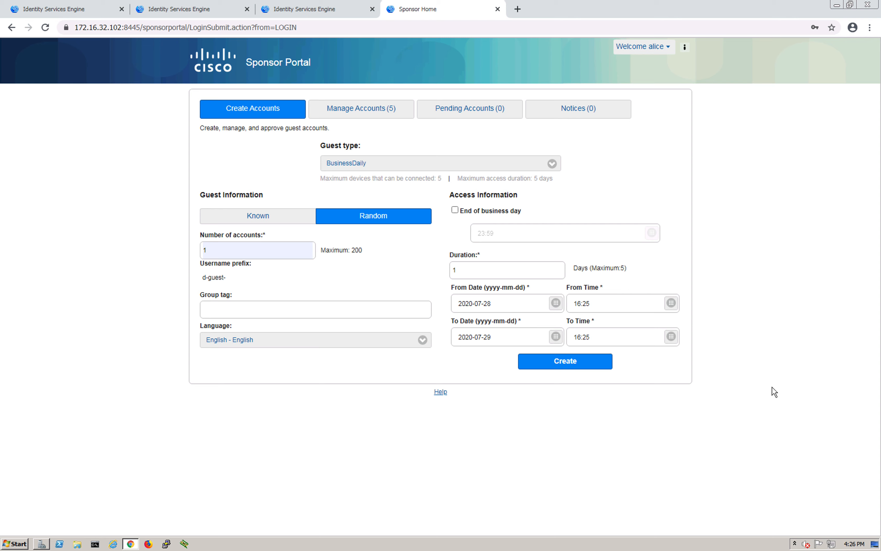
Set the access start date to 2020-07-27 and the duration to 5 days, and create the random BusinessDaily guest account.
{"action": "left_click", "coordinate": [555, 304]}
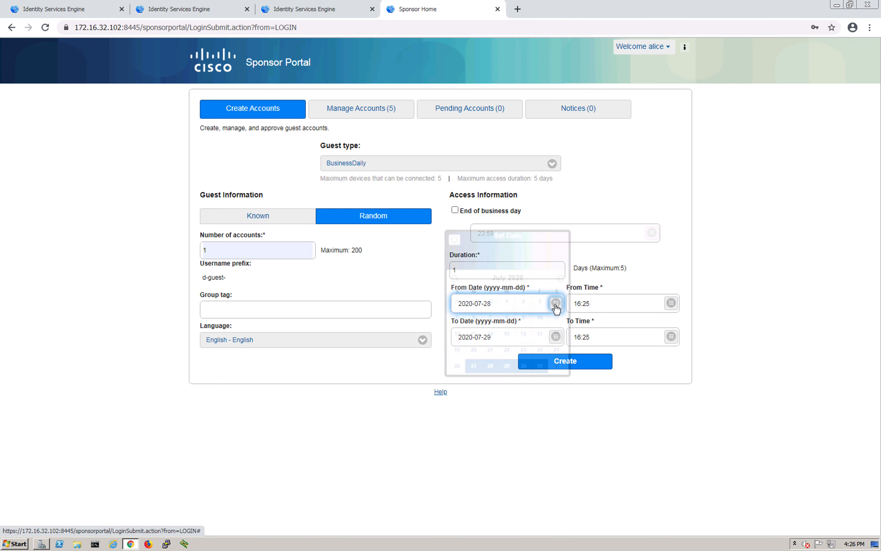
{"action": "left_click", "coordinate": [466, 384]}
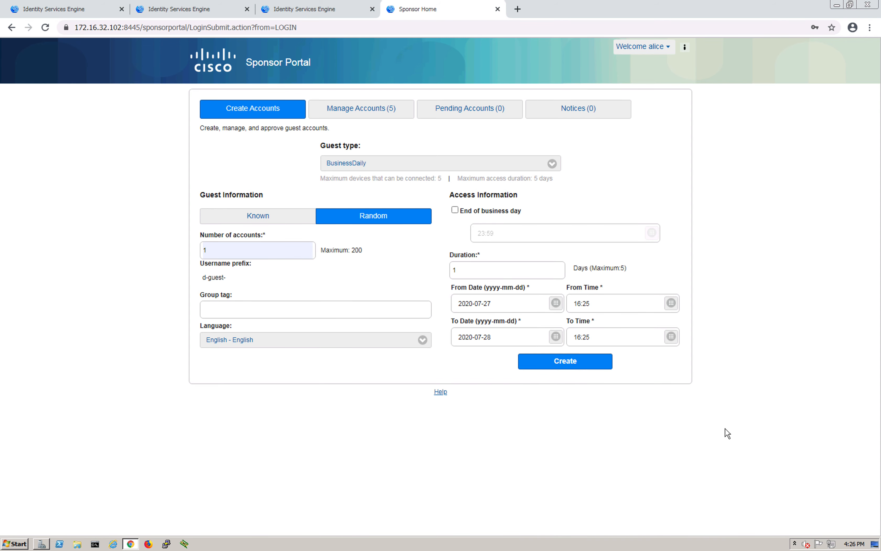
{"action": "left_click", "coordinate": [467, 268]}
{"action": "type", "text": "5"}
{"action": "left_click", "coordinate": [459, 396]}
{"action": "left_click", "coordinate": [575, 365]}
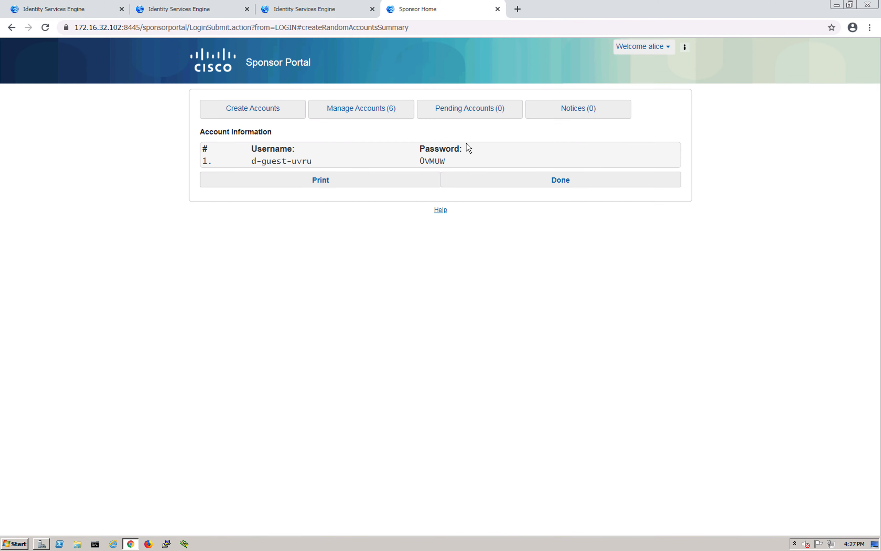
Copy the new guest account's username and password from the Sponsor Portal and paste them into Notepad on the client PC.
{"action": "left_click_drag", "start_coordinate": [461, 167], "coordinate": [196, 162]}
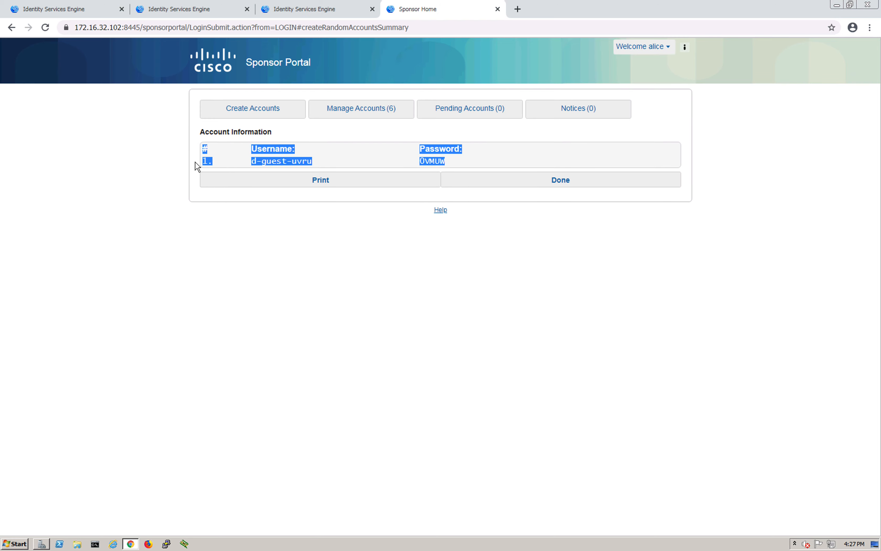
{"action": "left_click", "coordinate": [195, 167]}
{"action": "left_click_drag", "start_coordinate": [456, 161], "coordinate": [202, 165]}
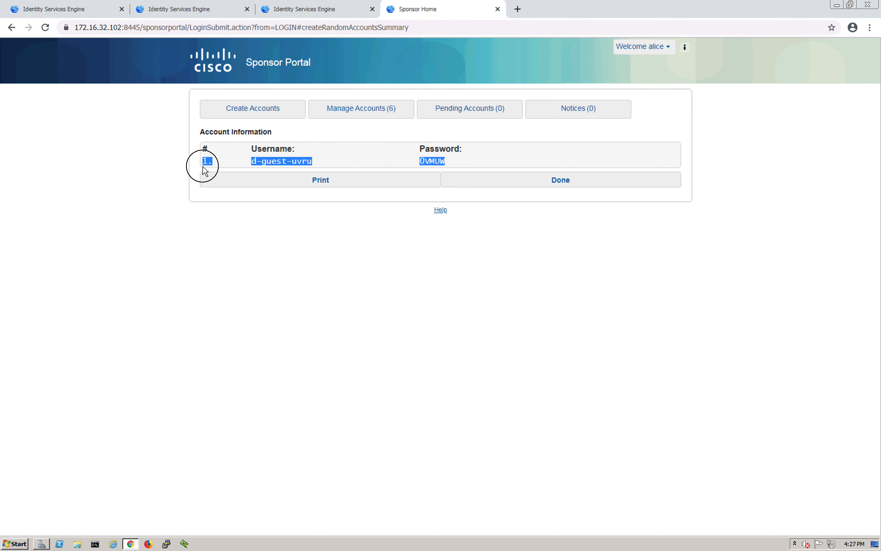
{"action": "right_click", "coordinate": [283, 157]}
{"action": "left_click", "coordinate": [301, 167]}
{"action": "key", "text": "ctrl+Left"}
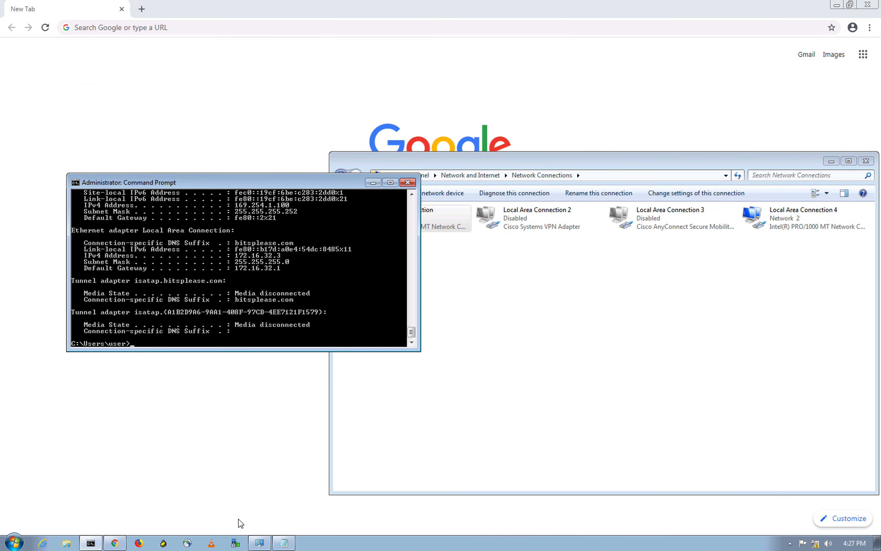
{"action": "left_click", "coordinate": [293, 542]}
{"action": "left_click_drag", "start_coordinate": [146, 218], "coordinate": [0, 180]}
{"action": "key", "text": "ctrl+v"}
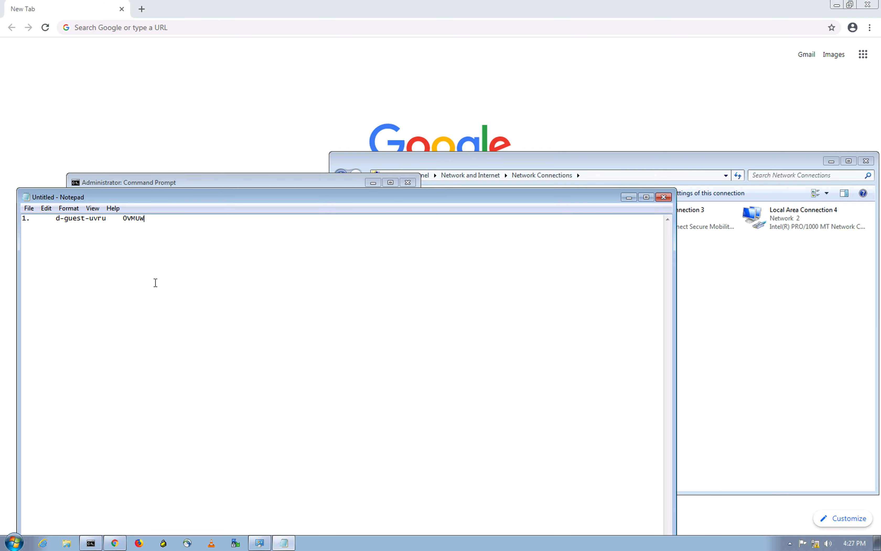
Return to the Sponsor Portal and finish the account information summary.
{"action": "key", "text": "ctrl+Right"}
{"action": "left_click", "coordinate": [450, 289]}
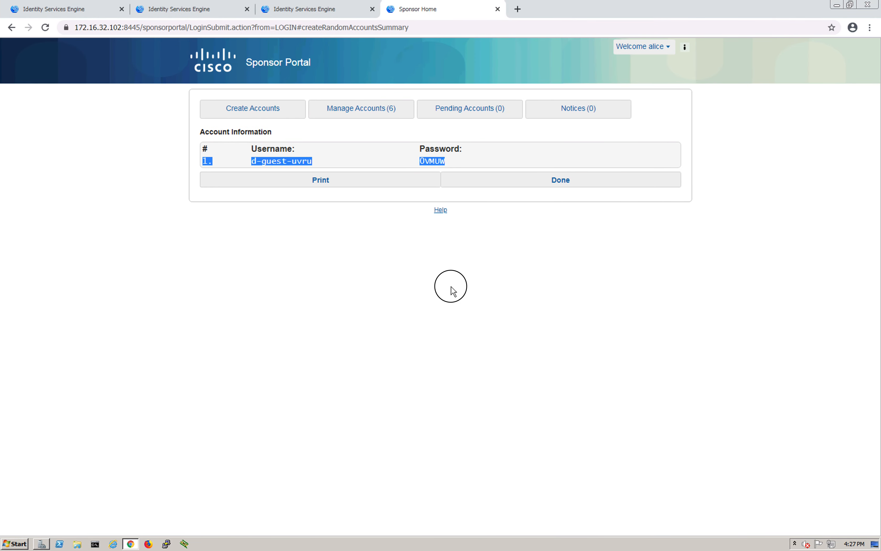
{"action": "left_click", "coordinate": [564, 181]}
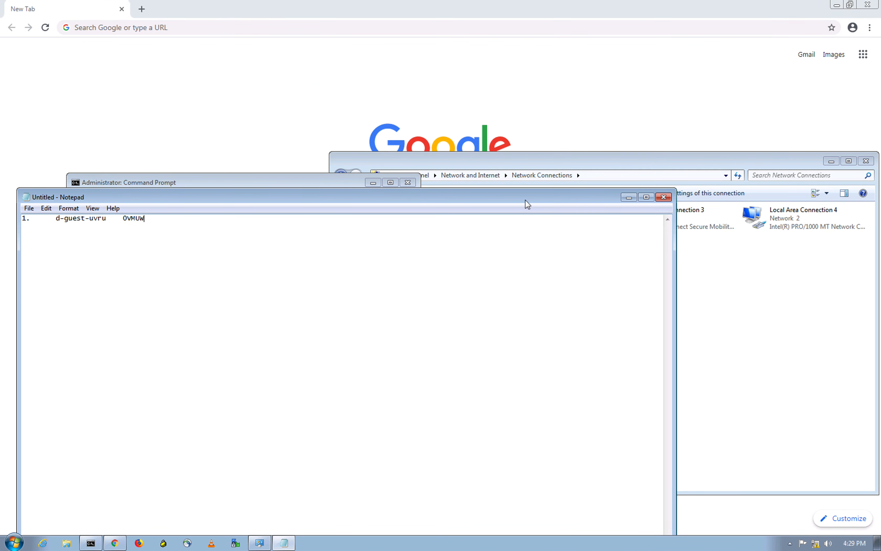
Enable the client PC's Local Area Connection adapter in Network Connections.
{"action": "left_click", "coordinate": [747, 302]}
{"action": "left_click", "coordinate": [413, 218]}
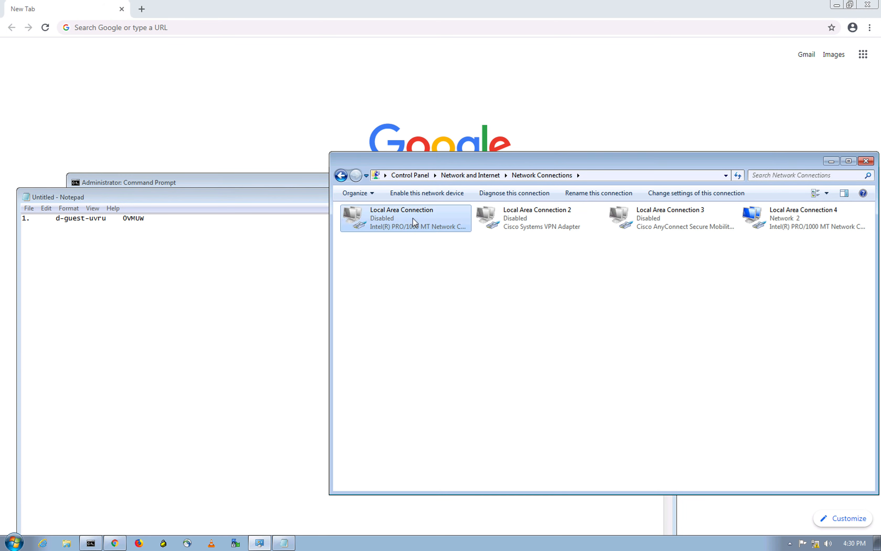
{"action": "right_click", "coordinate": [412, 218]}
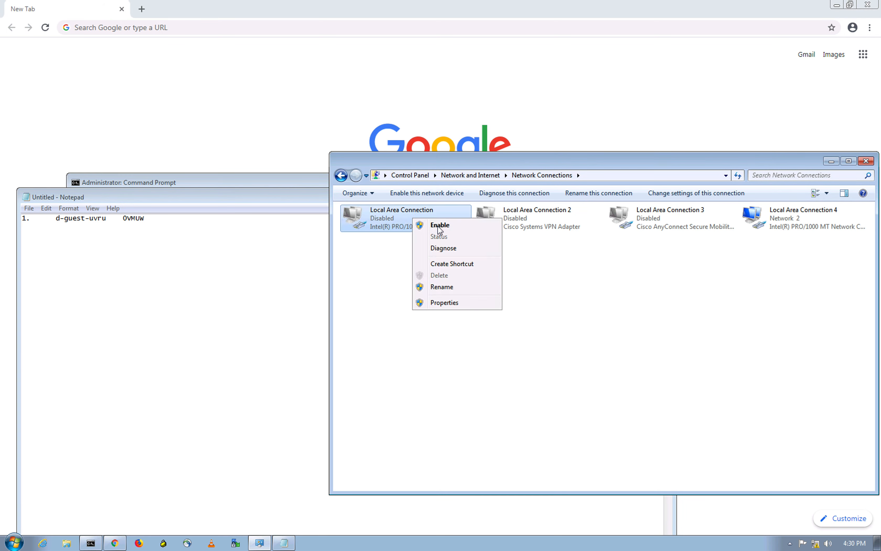
{"action": "left_click", "coordinate": [450, 230]}
Switch to the SW1 session in SecureCRT and enter privileged EXEC mode with "en".
{"action": "key", "text": "ctrl+Up"}
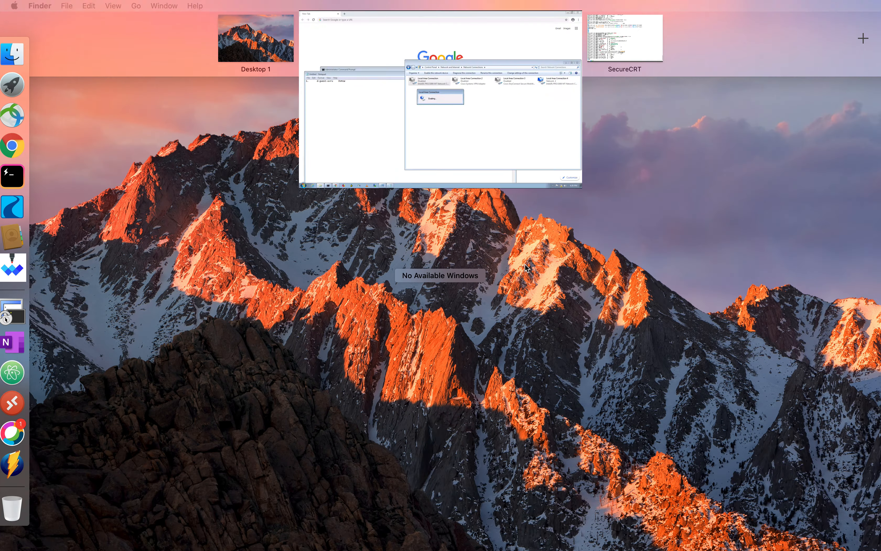
{"action": "left_click", "coordinate": [602, 40]}
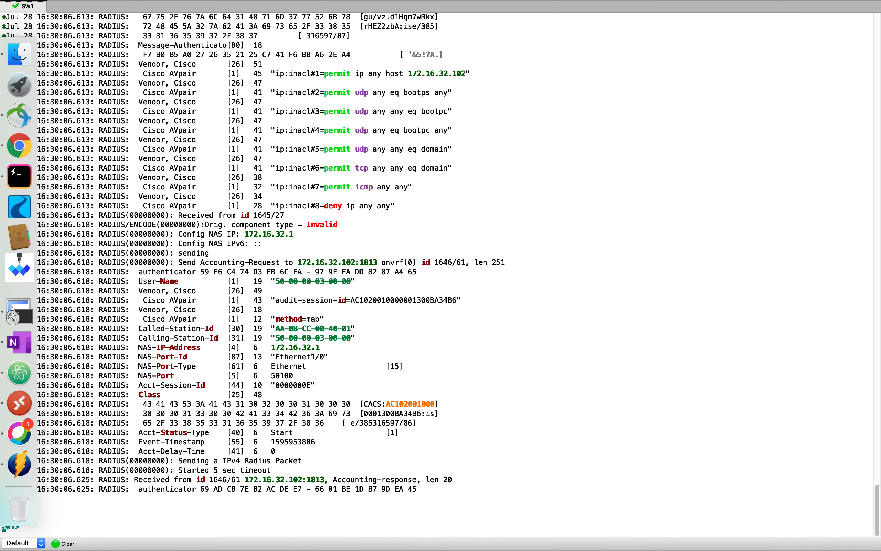
{"action": "key", "text": "ctrl+Up"}
{"action": "left_click", "coordinate": [625, 38]}
{"action": "type", "text": "en"}
{"action": "key", "text": "Return"}
{"action": "key", "text": "Return"}
Run "show auth sessions int e 1/0 de" on SW1 and page through the complete output.
{"action": "type", "text": "show "}
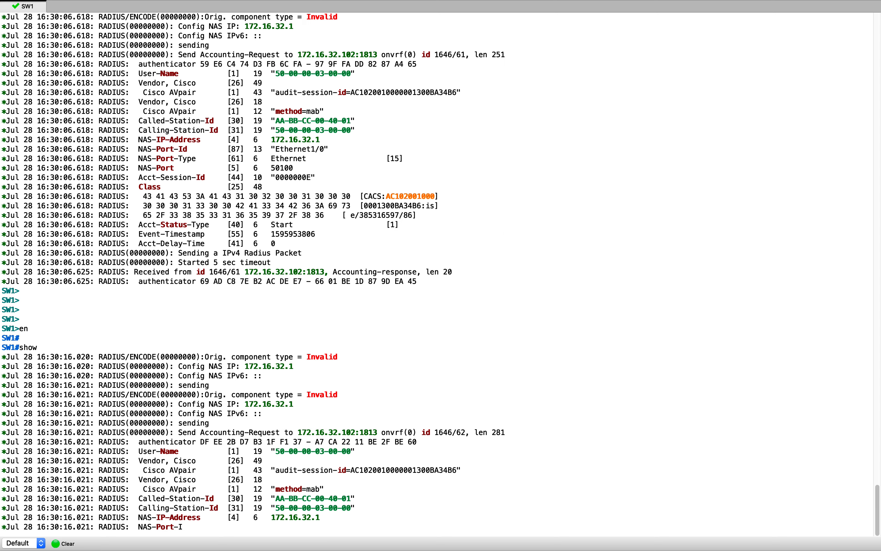
{"action": "type", "text": "auth se"}
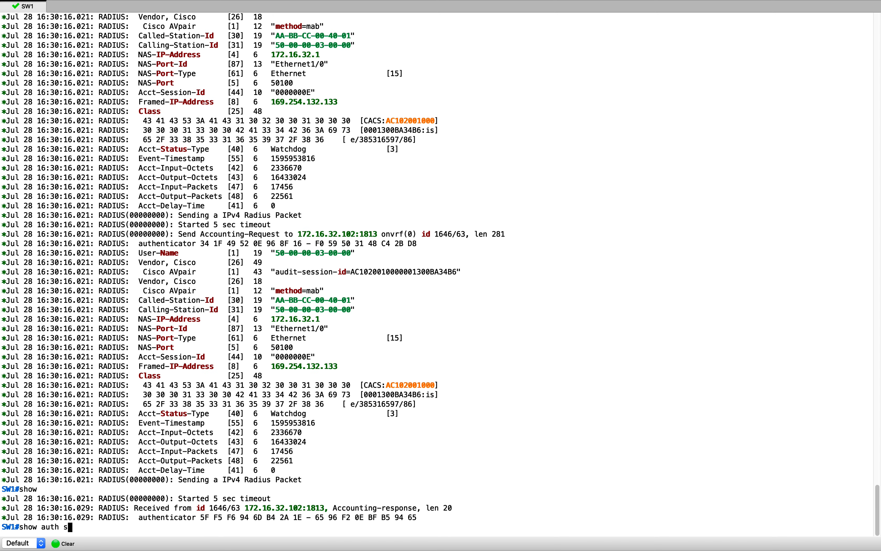
{"action": "key", "text": "Tab"}
{"action": "type", "text": "int e 1/0 "}
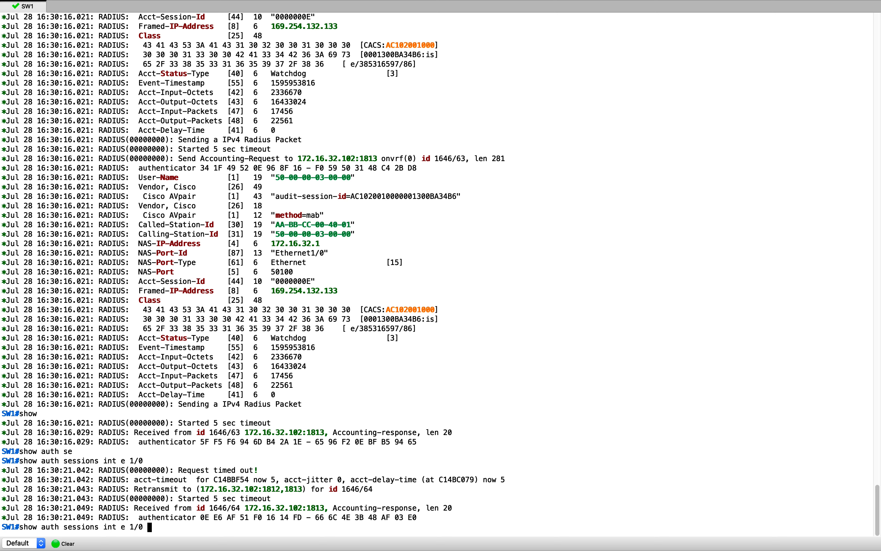
{"action": "type", "text": "de"}
{"action": "key", "text": "Return"}
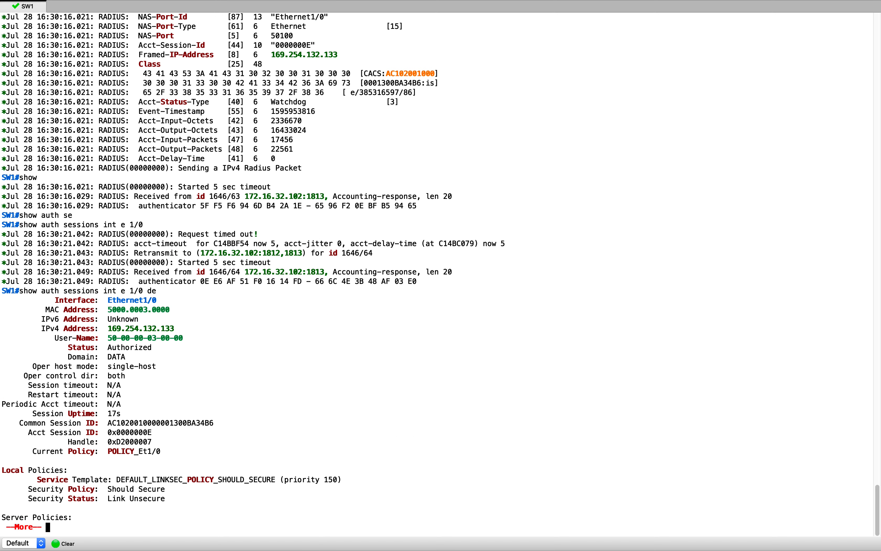
{"action": "key", "text": "space"}
{"action": "key", "text": "Return"}
{"action": "key", "text": "Return"}
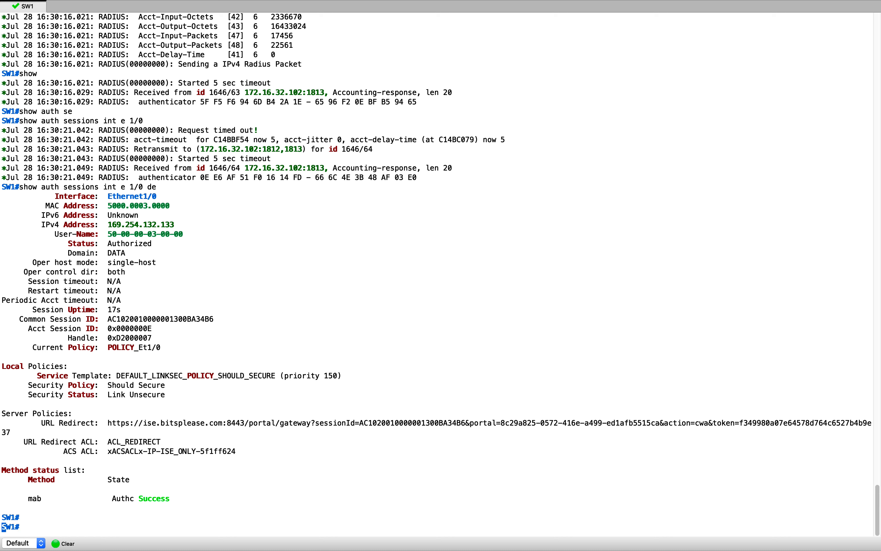
Repeat the detailed authentication session query for Ethernet1/0 on SW1 and page through its server policies.
{"action": "key", "text": "Up"}
{"action": "key", "text": "Return"}
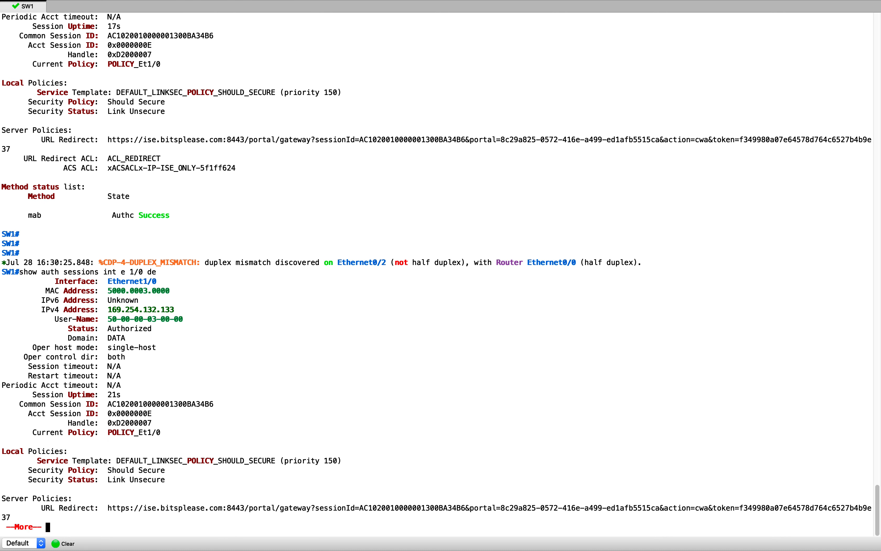
{"action": "key", "text": "space"}
{"action": "key", "text": "Return"}
{"action": "key", "text": "Return"}
Switch to the client PC to check the IP configuration in the Command Prompt, and bring the Notepad window forward.
{"action": "key", "text": "super+Tab"}
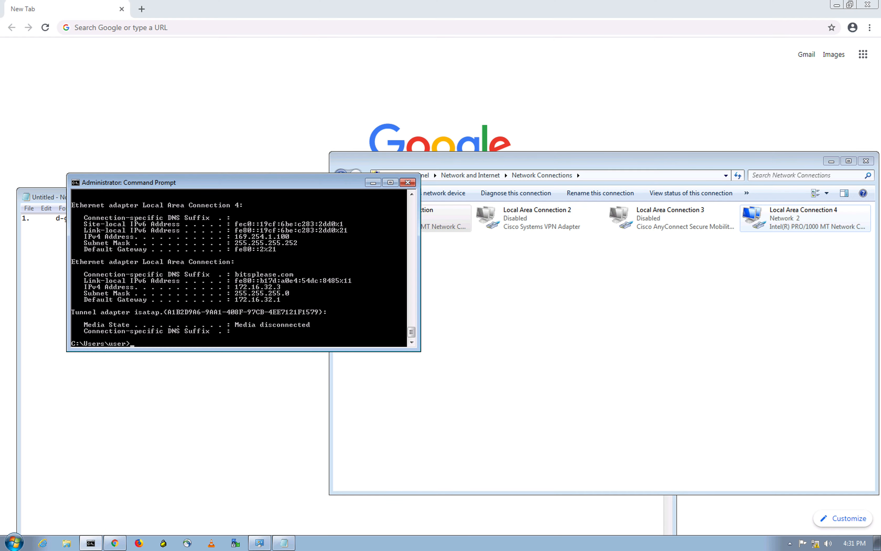
{"action": "left_click", "coordinate": [501, 317]}
{"action": "left_click", "coordinate": [297, 417]}
Return to the SW1 session in SecureCRT and advance through the pending output to the command prompt.
{"action": "key", "text": "ctrl+Up"}
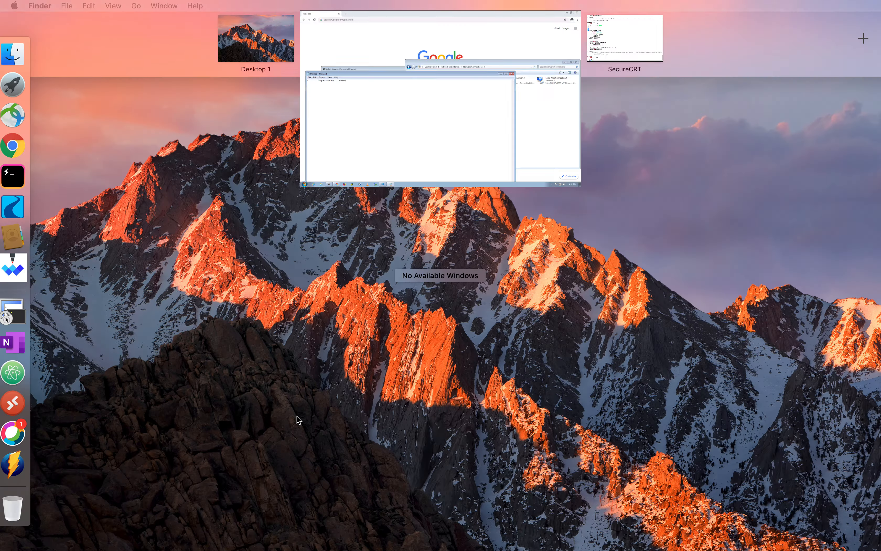
{"action": "left_click", "coordinate": [597, 40]}
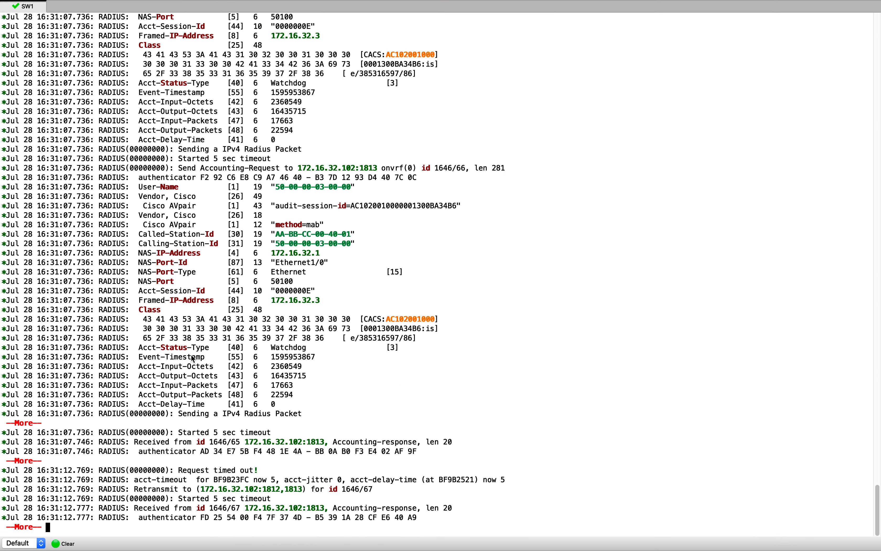
{"action": "scroll", "coordinate": [195, 358], "scroll_direction": "up", "scroll_amount": 2}
{"action": "key", "text": "Return"}
{"action": "key", "text": "Return"}
{"action": "key", "text": "Return"}
{"action": "key", "text": "Return"}
{"action": "key", "text": "Return"}
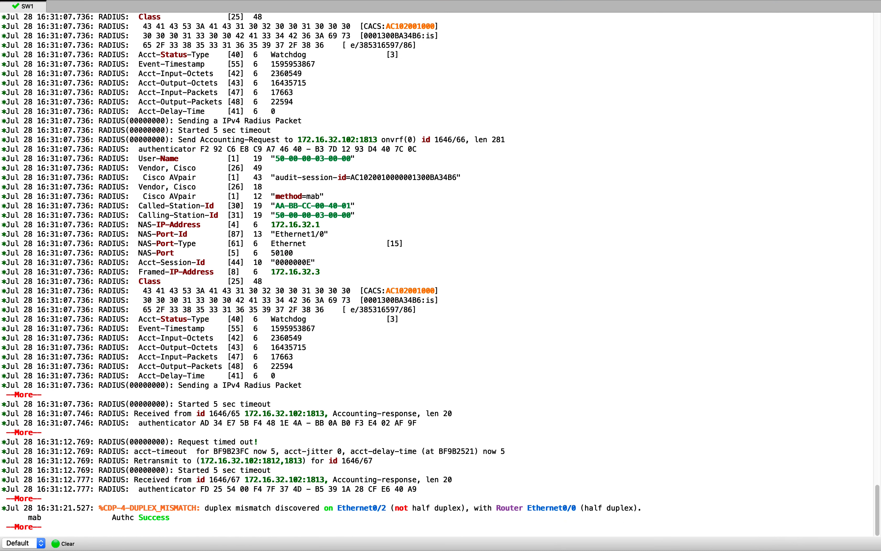
Run "show auth sessions int e 1/0 de" again on SW1 to display the refreshed URL Redirect and ACL details.
{"action": "type", "text": "show auth sessions int e 1/0 de"}
{"action": "key", "text": "Return"}
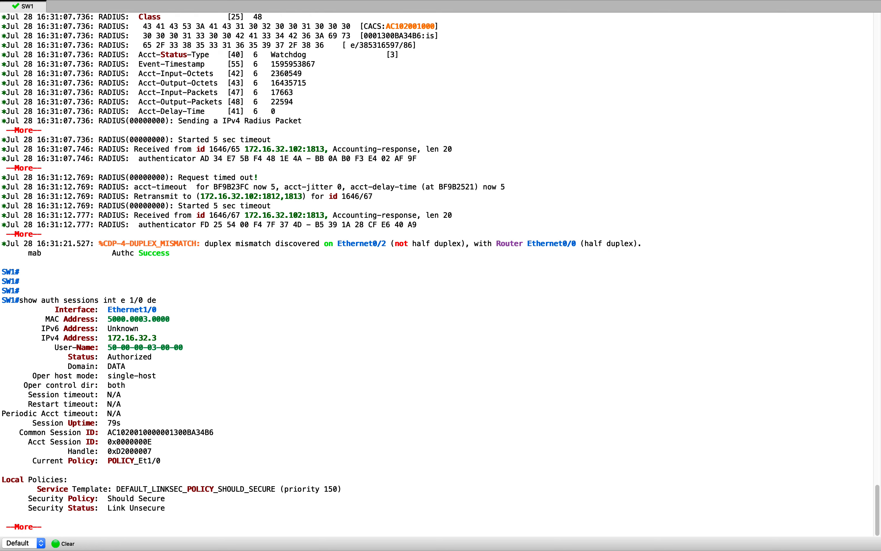
{"action": "key", "text": "Return"}
{"action": "key", "text": "Return"}
{"action": "key", "text": "Return"}
{"action": "key", "text": "Return"}
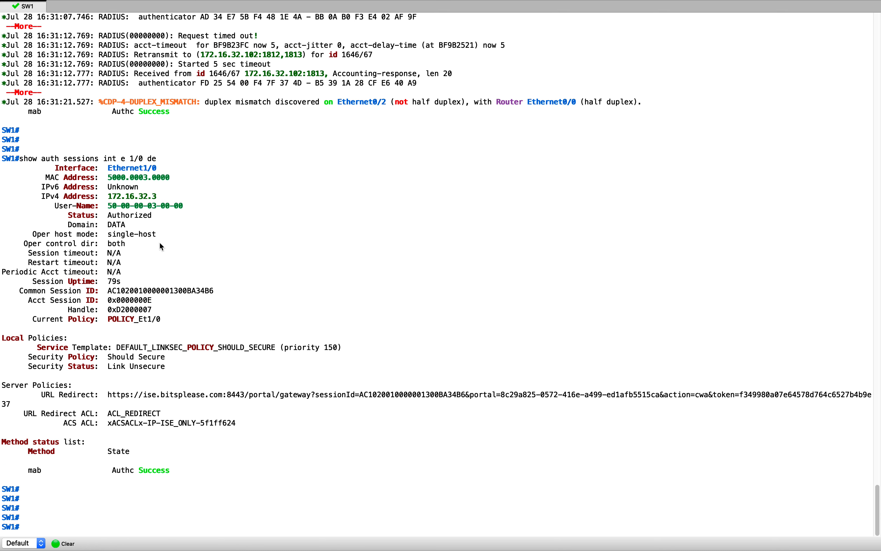
Copy the URL Redirect address with its session token from the SW1 output and open it in the client PC's Chrome browser.
{"action": "left_click_drag", "start_coordinate": [108, 395], "coordinate": [10, 403]}
{"action": "key", "text": "ctrl+c"}
{"action": "key", "text": "ctrl+Up"}
{"action": "left_click", "coordinate": [431, 30]}
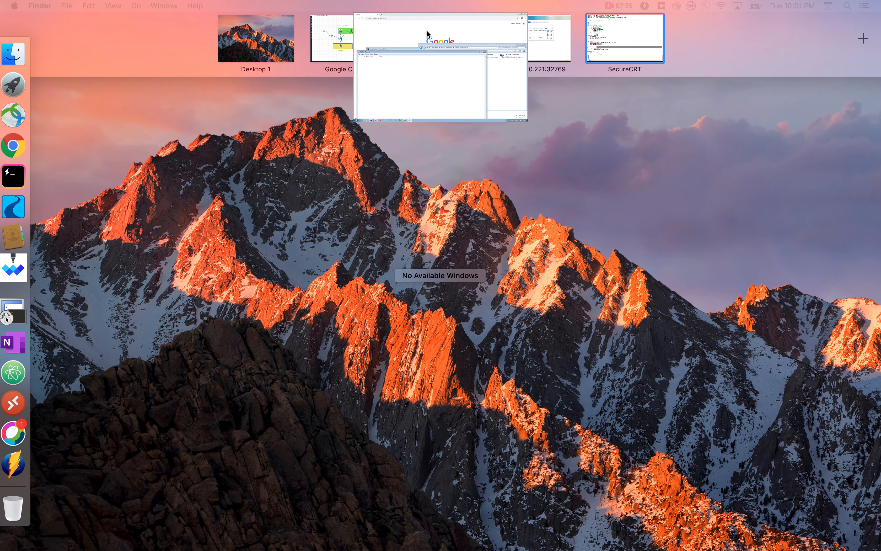
{"action": "left_click", "coordinate": [174, 28]}
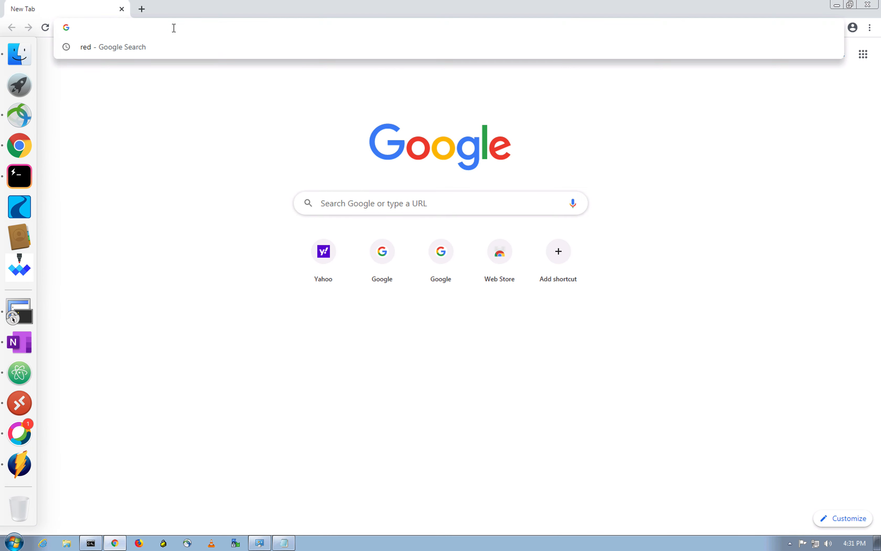
{"action": "key", "text": "ctrl+v"}
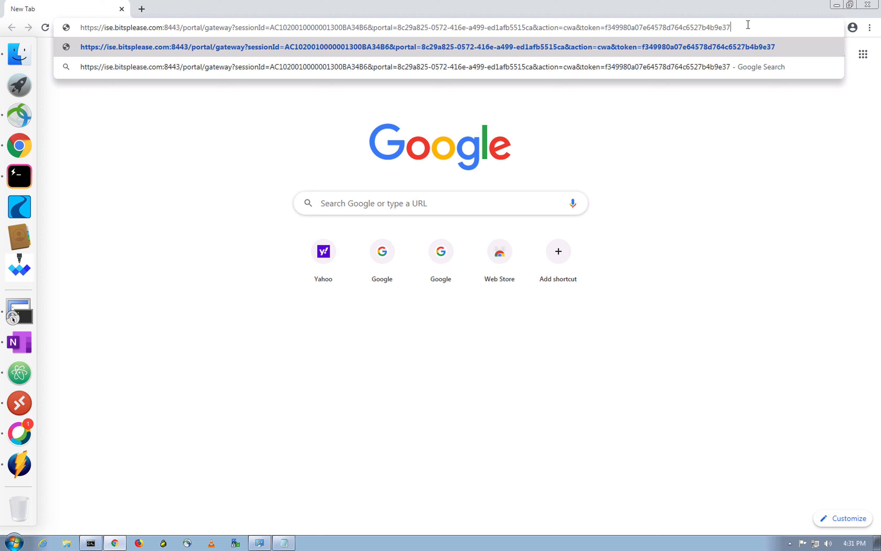
{"action": "key", "text": "Return"}
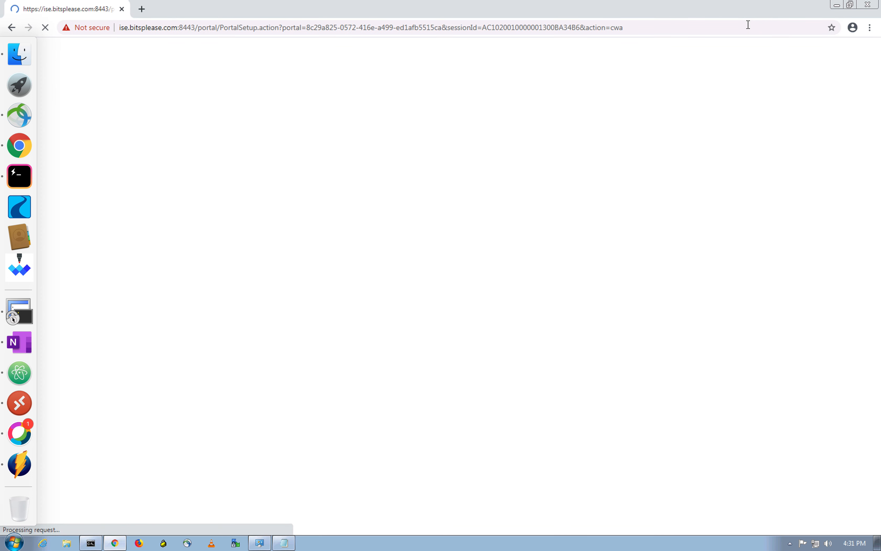
{"action": "key", "text": "ctrl+Up"}
{"action": "left_click", "coordinate": [443, 38]}
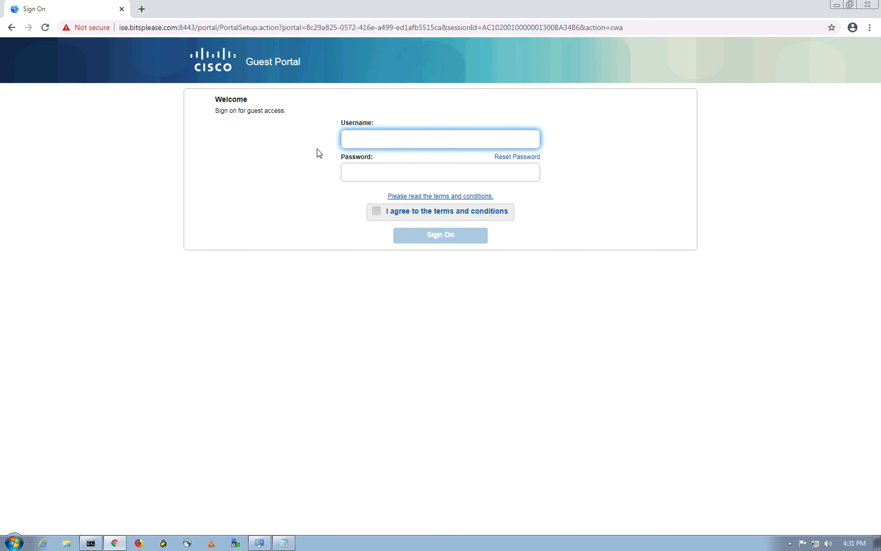
Copy the guest username from Notepad and paste it into the Guest Portal's Username field.
{"action": "left_click", "coordinate": [288, 542]}
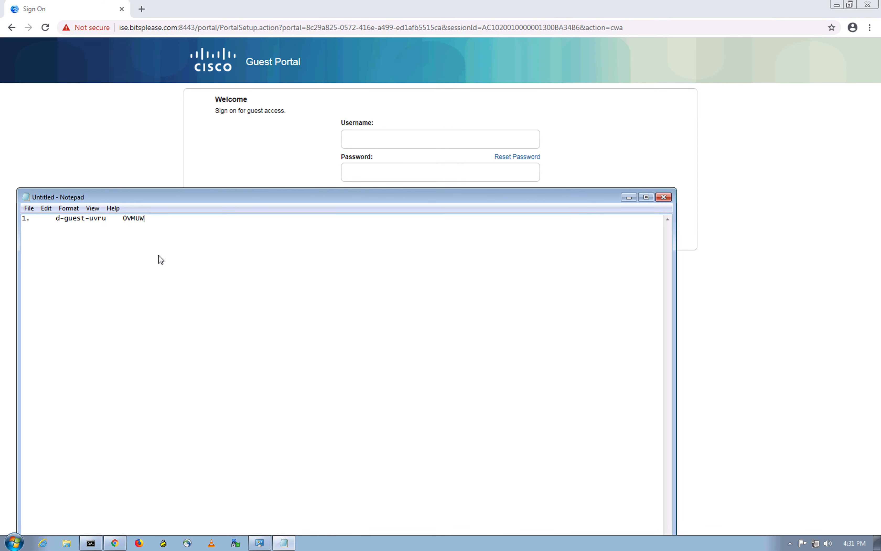
{"action": "left_click_drag", "start_coordinate": [107, 219], "coordinate": [55, 218]}
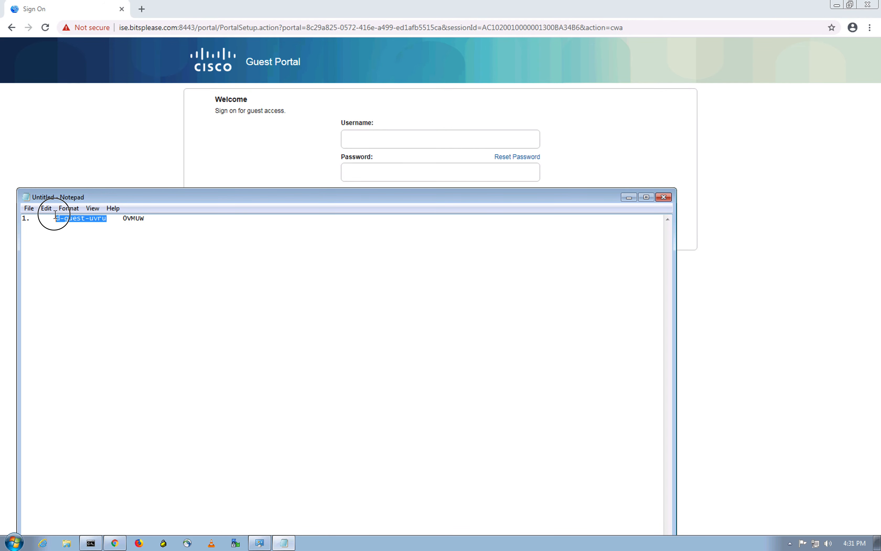
{"action": "right_click", "coordinate": [68, 219]}
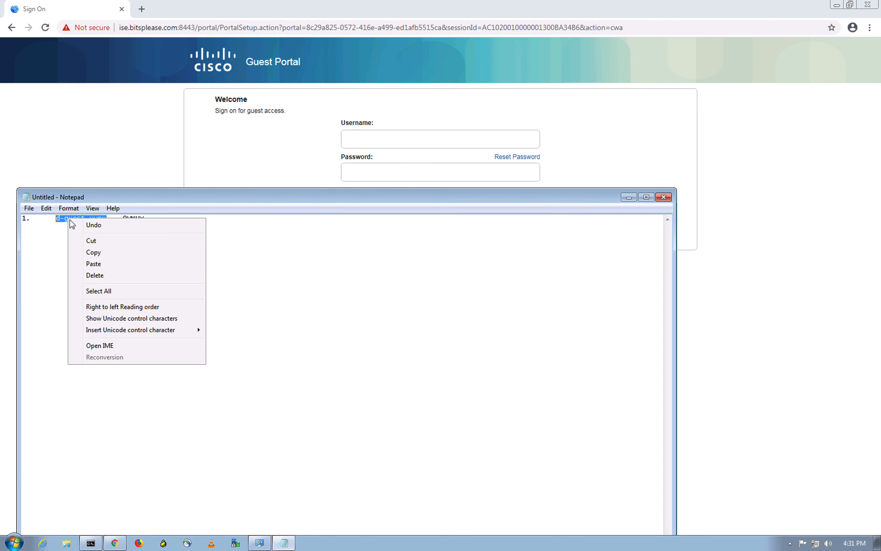
{"action": "left_click", "coordinate": [116, 250]}
{"action": "left_click", "coordinate": [374, 138]}
{"action": "key", "text": "ctrl+v"}
Paste the guest account password from Notepad, agree to the terms and conditions, and sign on to the Guest Portal.
{"action": "left_click", "coordinate": [283, 542]}
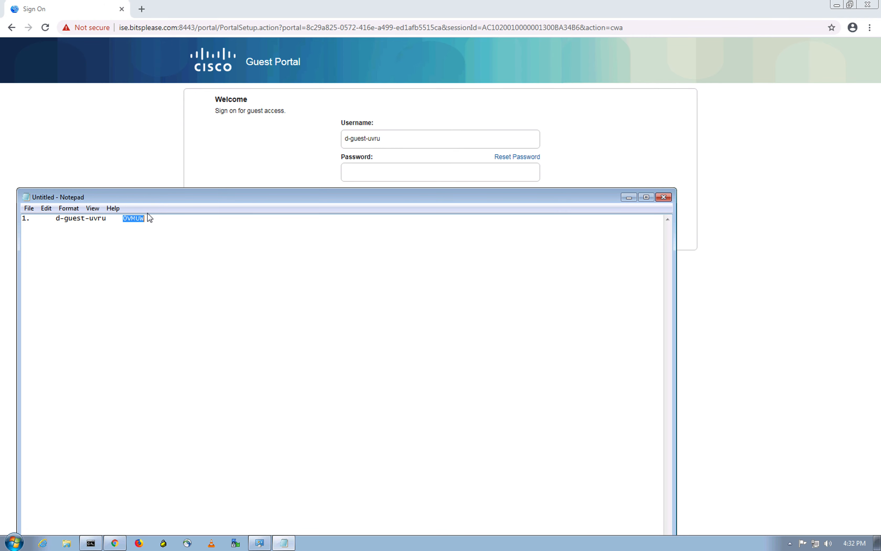
{"action": "left_click", "coordinate": [406, 171]}
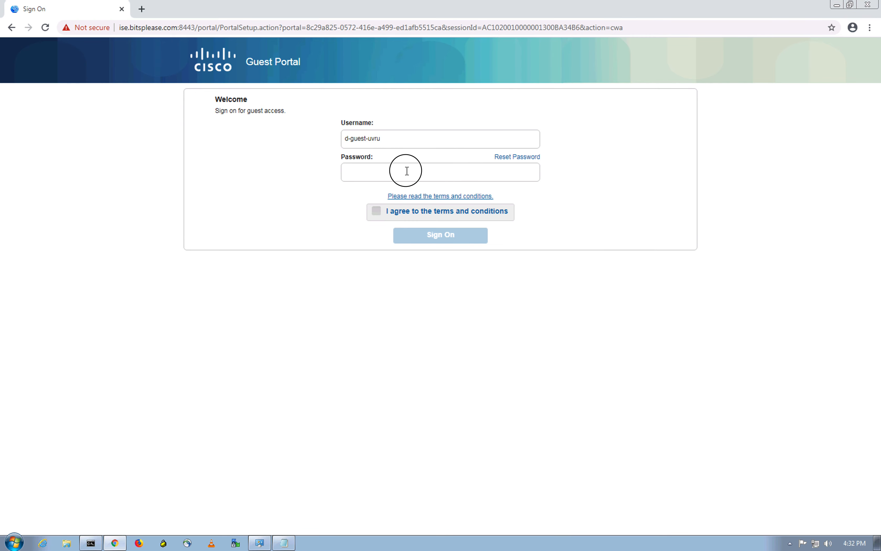
{"action": "key", "text": "ctrl+v"}
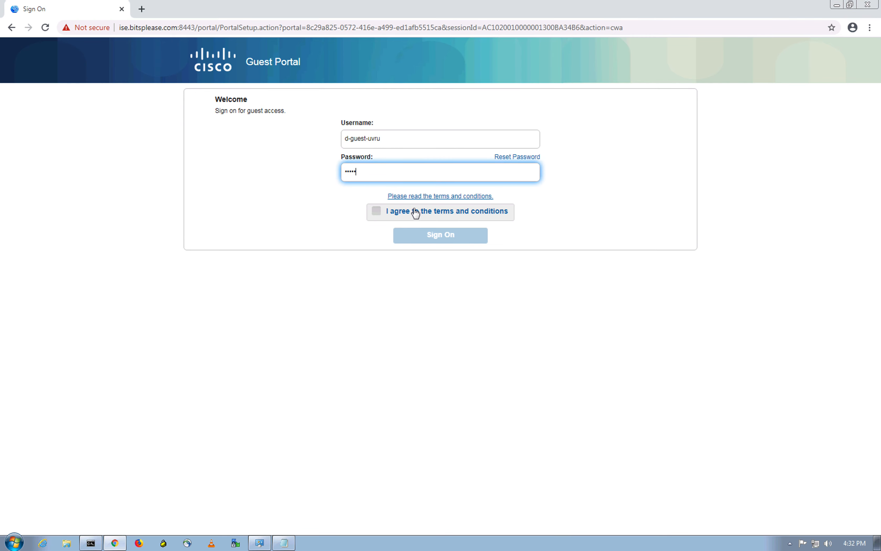
{"action": "left_click", "coordinate": [376, 211]}
{"action": "left_click", "coordinate": [432, 236]}
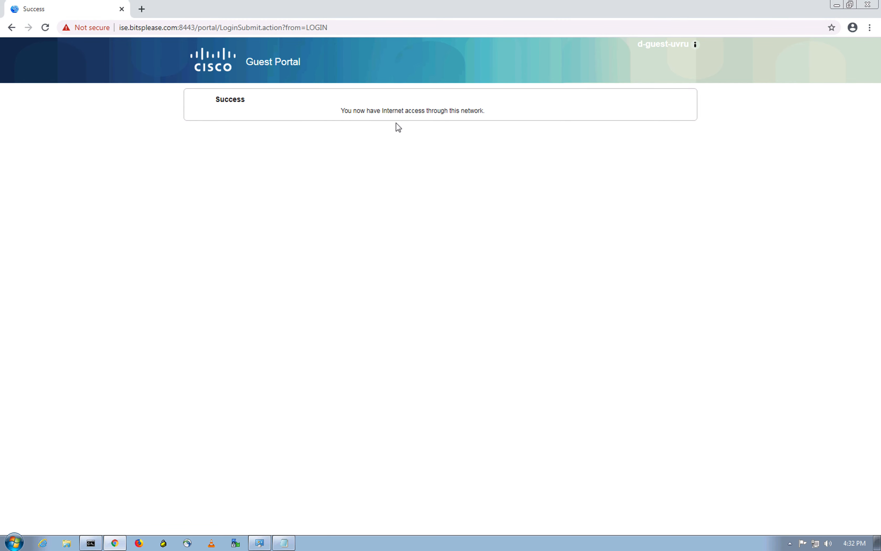
Open yahoo.com in a new browser tab on the client PC to test the guest's internet access.
{"action": "left_click", "coordinate": [141, 9]}
{"action": "type", "text": "yh"}
{"action": "key", "text": "BackSpace"}
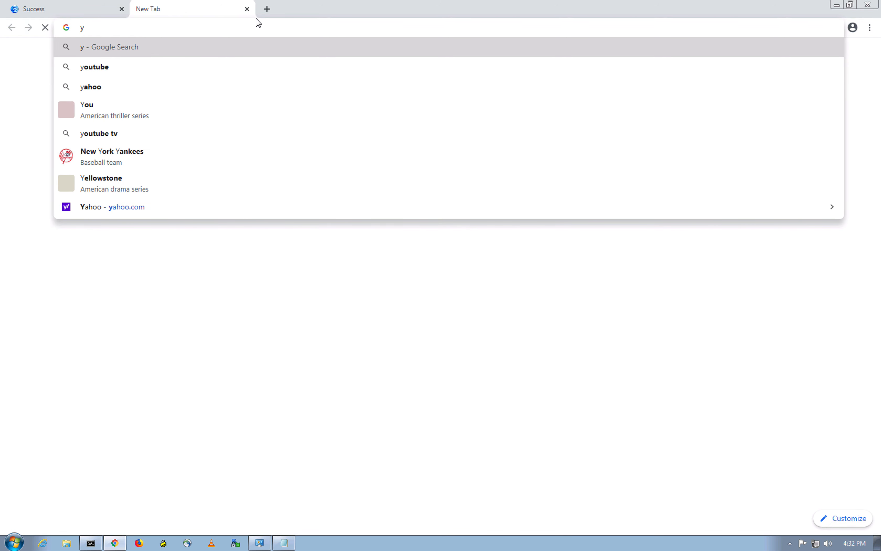
{"action": "key", "text": "Return"}
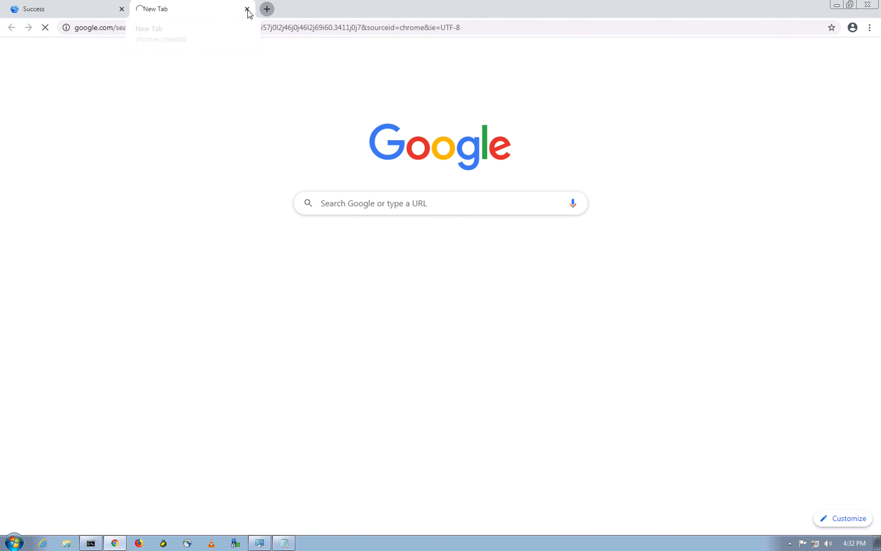
{"action": "left_click", "coordinate": [267, 9]}
{"action": "left_click", "coordinate": [295, 28]}
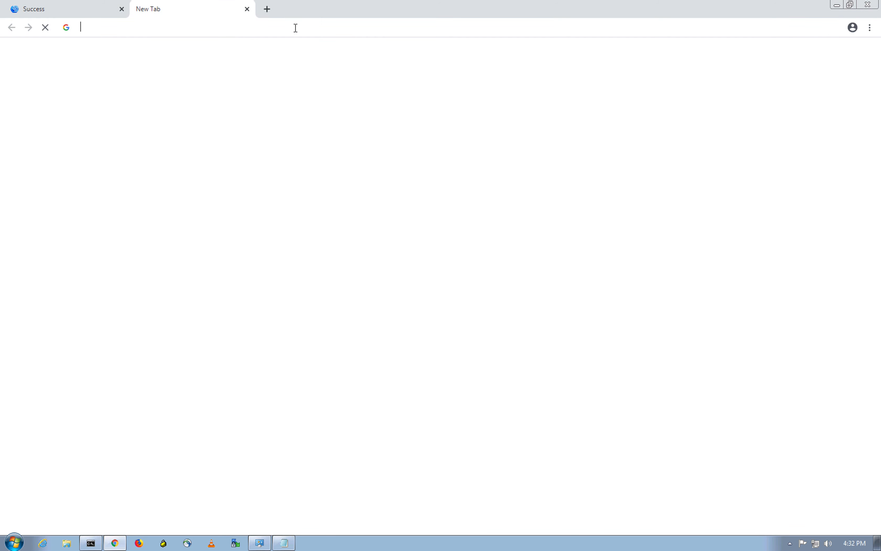
{"action": "type", "text": "yahoo"}
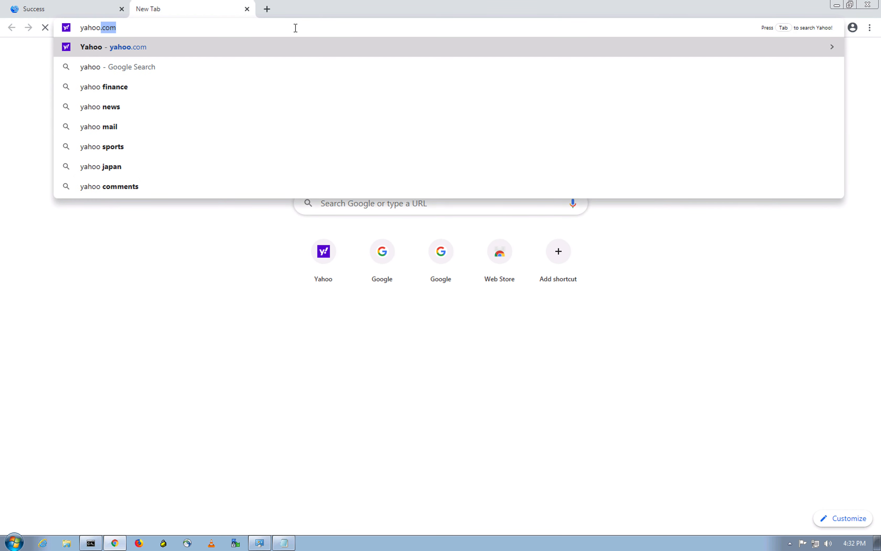
{"action": "key", "text": "Return"}
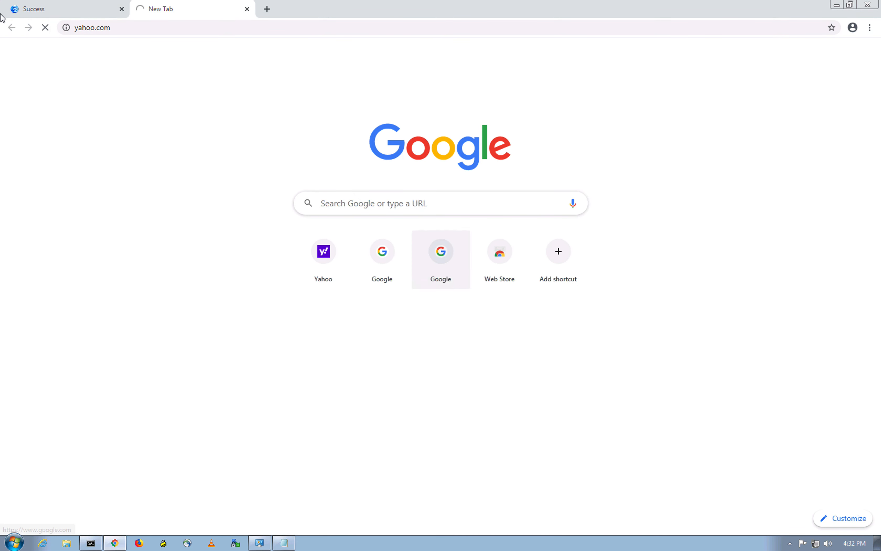
Ping 172.16.32.40 from the client PC's Command Prompt to test internal access, and stop the ping after a few attempts.
{"action": "left_click", "coordinate": [90, 542]}
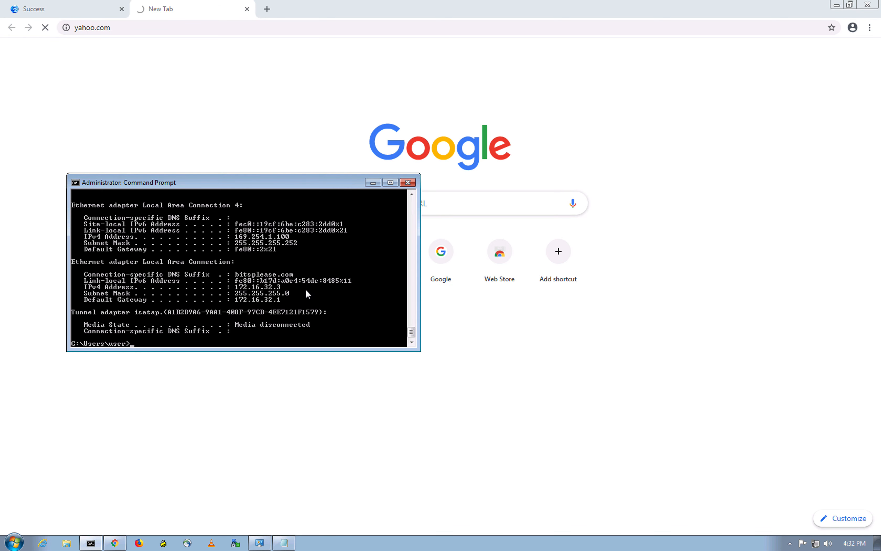
{"action": "key", "text": "Return"}
{"action": "key", "text": "Return"}
{"action": "key", "text": "Return"}
{"action": "key", "text": "Return"}
{"action": "key", "text": "Up"}
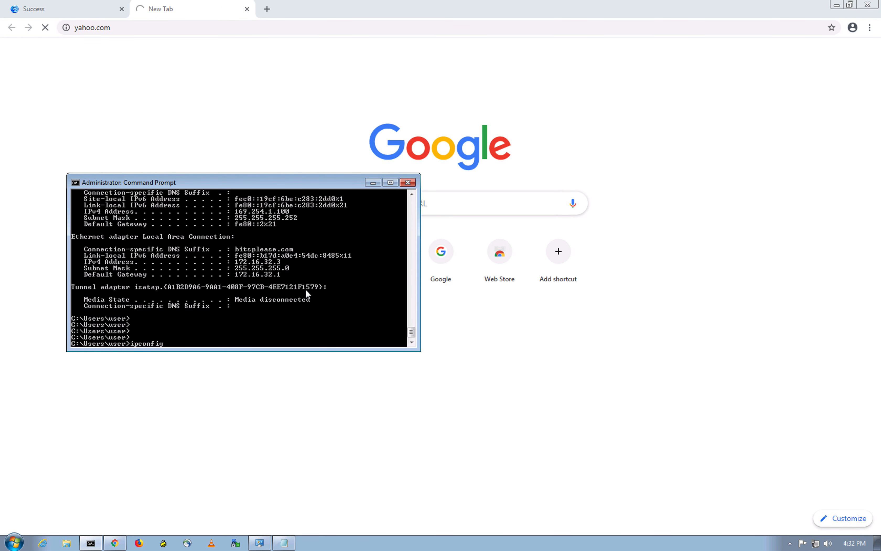
{"action": "key", "text": "Up"}
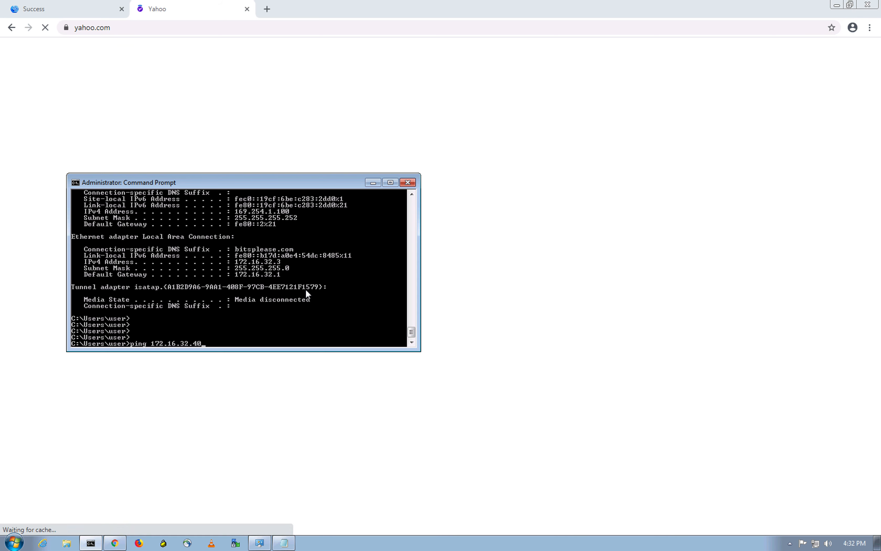
{"action": "key", "text": "Return"}
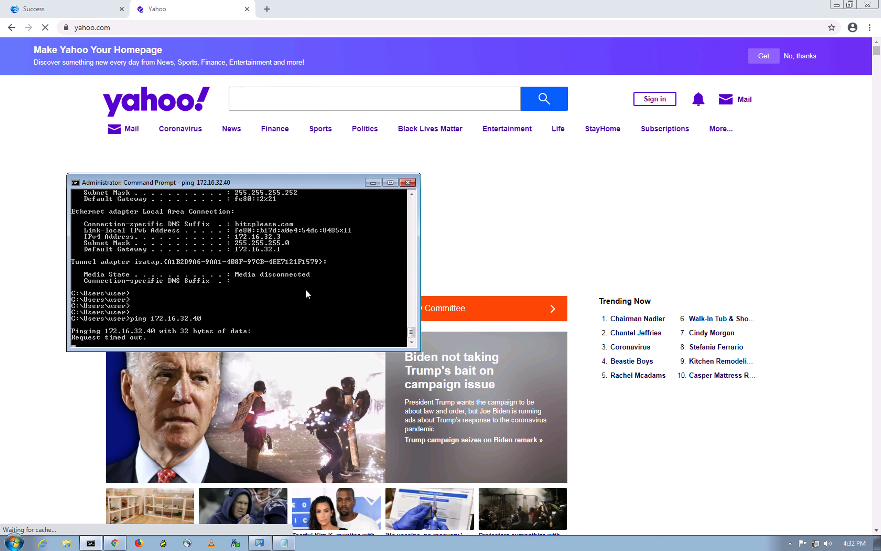
{"action": "key", "text": "ctrl+c"}
{"action": "key", "text": "Return"}
{"action": "key", "text": "Return"}
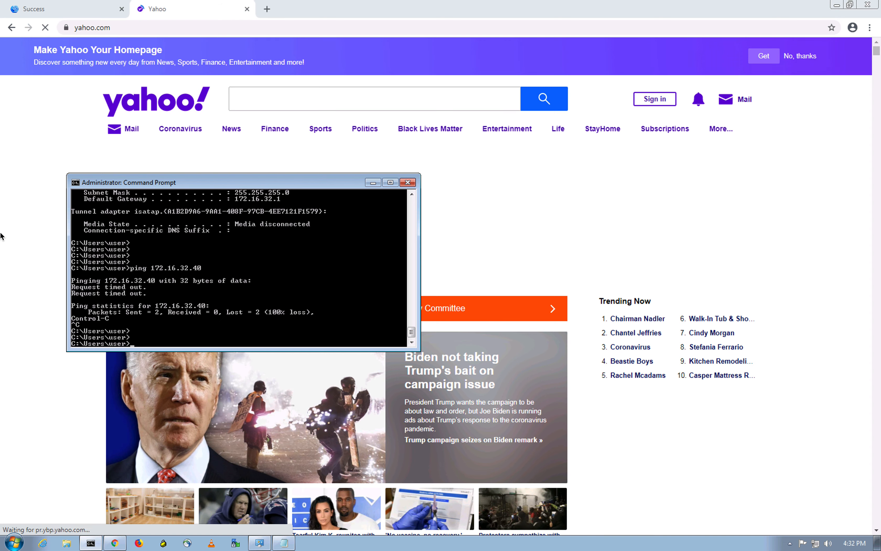
Return to the Yahoo page and look through its content to check how it loads.
{"action": "left_click", "coordinate": [40, 328]}
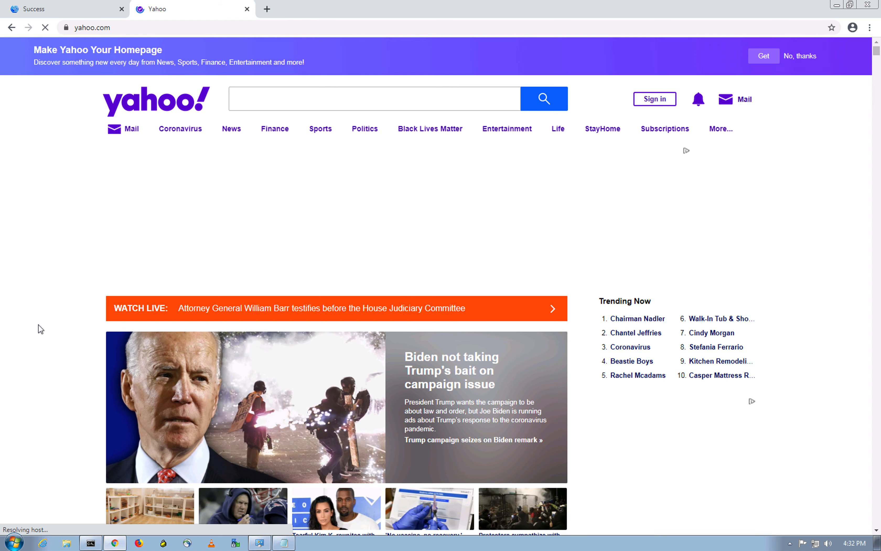
{"action": "scroll", "coordinate": [36, 345], "scroll_direction": "down", "scroll_amount": 5}
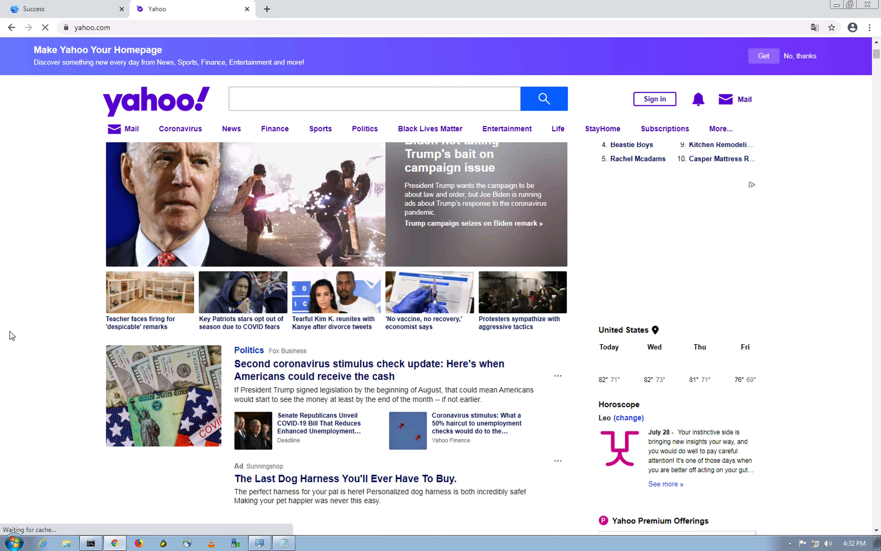
{"action": "scroll", "coordinate": [11, 338], "scroll_direction": "up", "scroll_amount": 5}
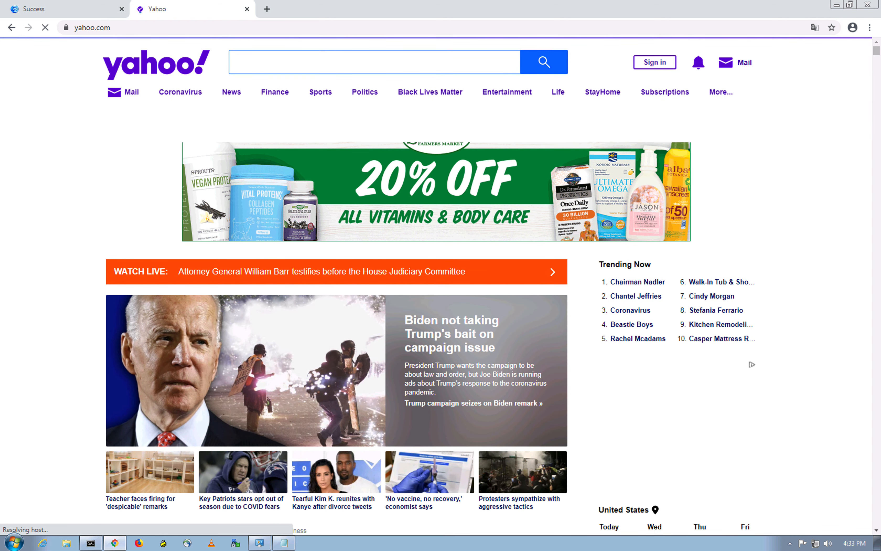
Switch to the ISE RADIUS Live Logs and examine the guest session's SPONSOR and GUEST_ACCESS authorization entries and the remaining columns.
{"action": "key", "text": "ctrl+Up"}
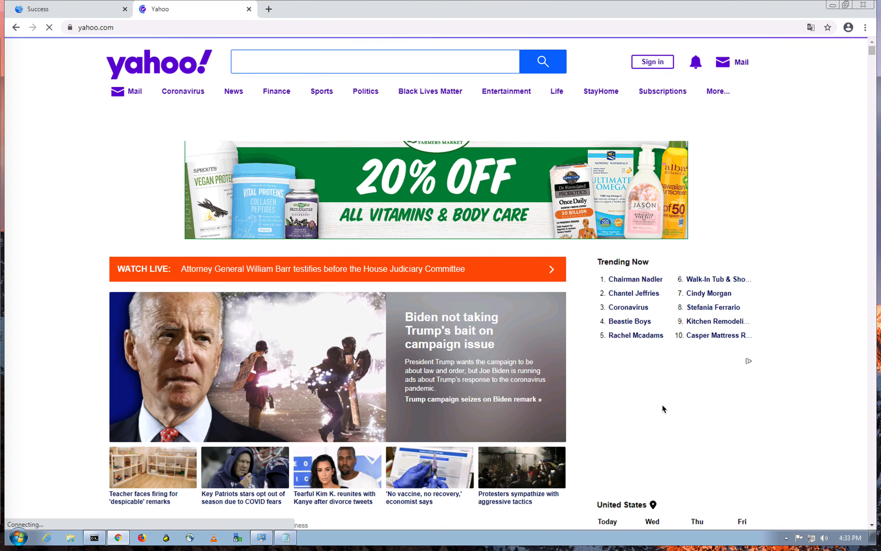
{"action": "left_click", "coordinate": [330, 48]}
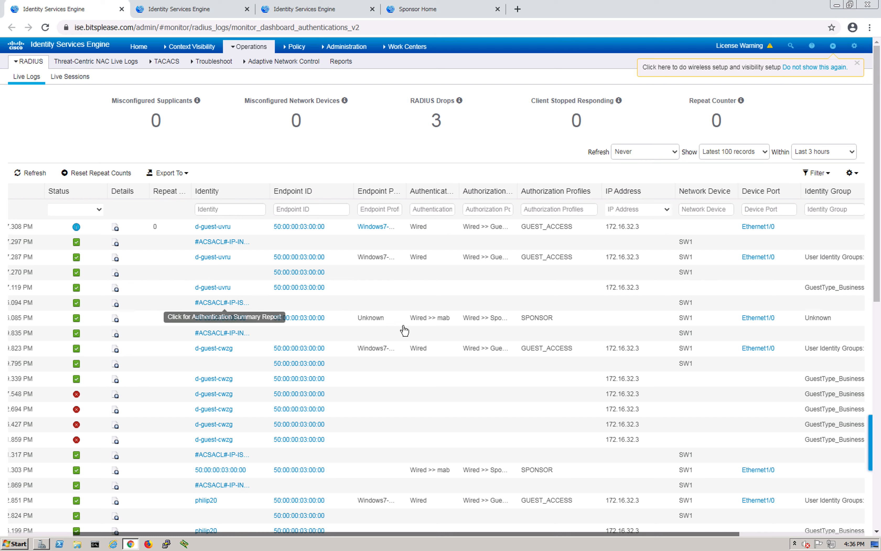
{"action": "left_click_drag", "start_coordinate": [410, 317], "coordinate": [553, 317]}
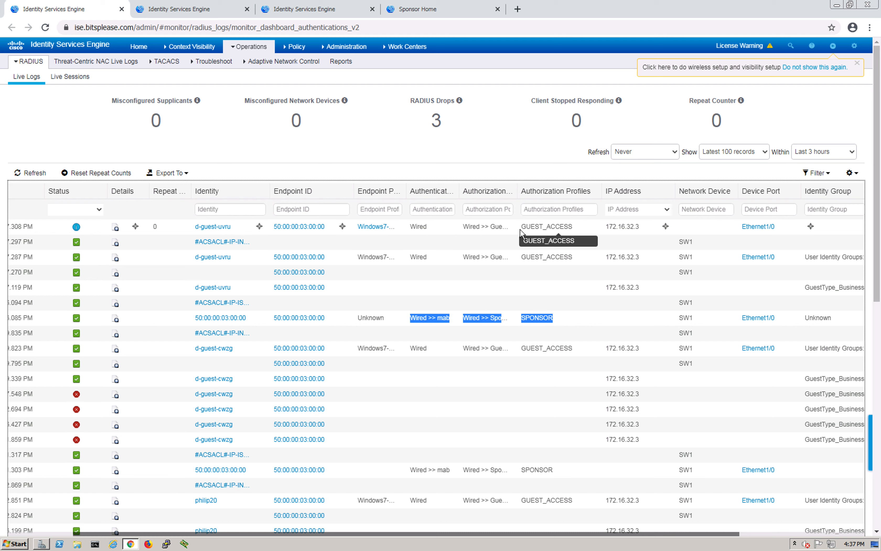
{"action": "double_click", "coordinate": [557, 226]}
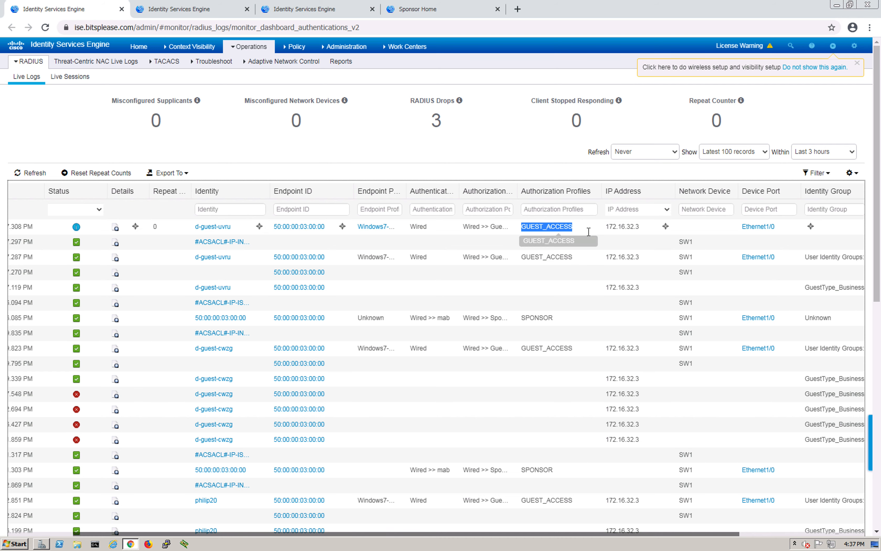
{"action": "left_click_drag", "start_coordinate": [712, 538], "coordinate": [817, 533]}
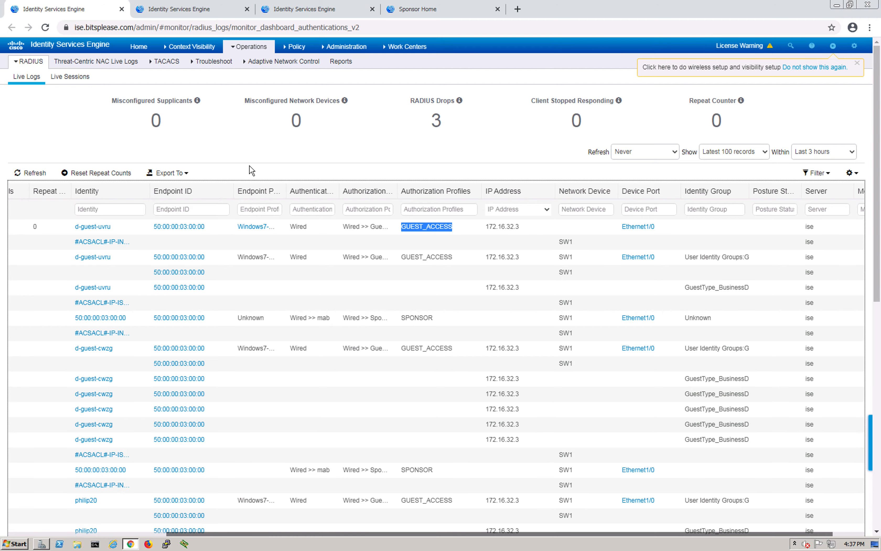
Switch to the Google Chrome window containing the network topology diagram.
{"action": "key", "text": "ctrl+Up"}
{"action": "left_click", "coordinate": [351, 53]}
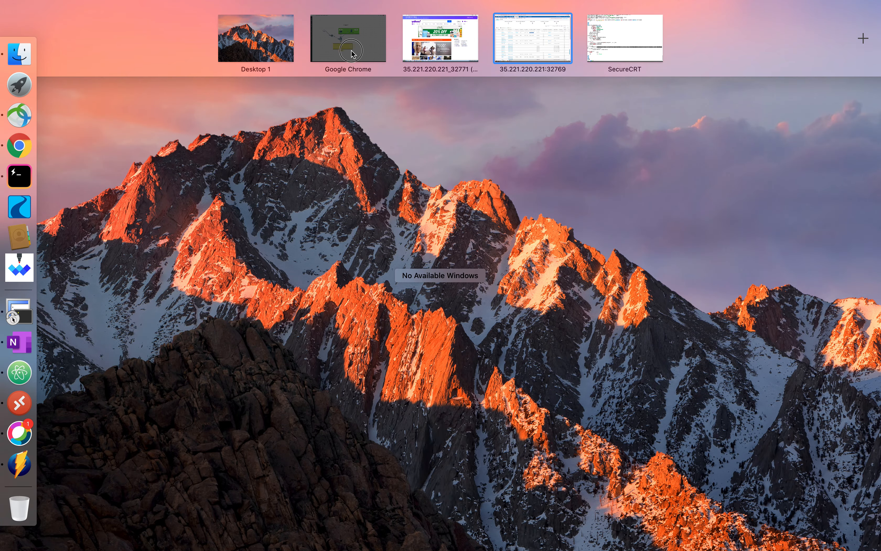